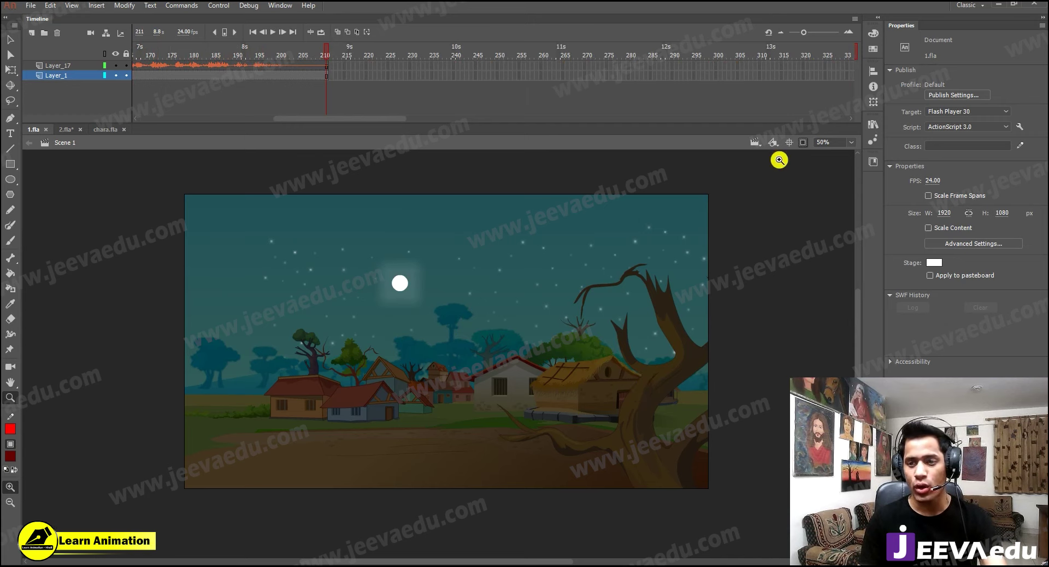
# Step: Show the village artwork outside the stage in 1.fla, and review the room in 2.fla and the seated characters in chara.fla
pyautogui.click(804, 141)
pyautogui.click(803, 143)
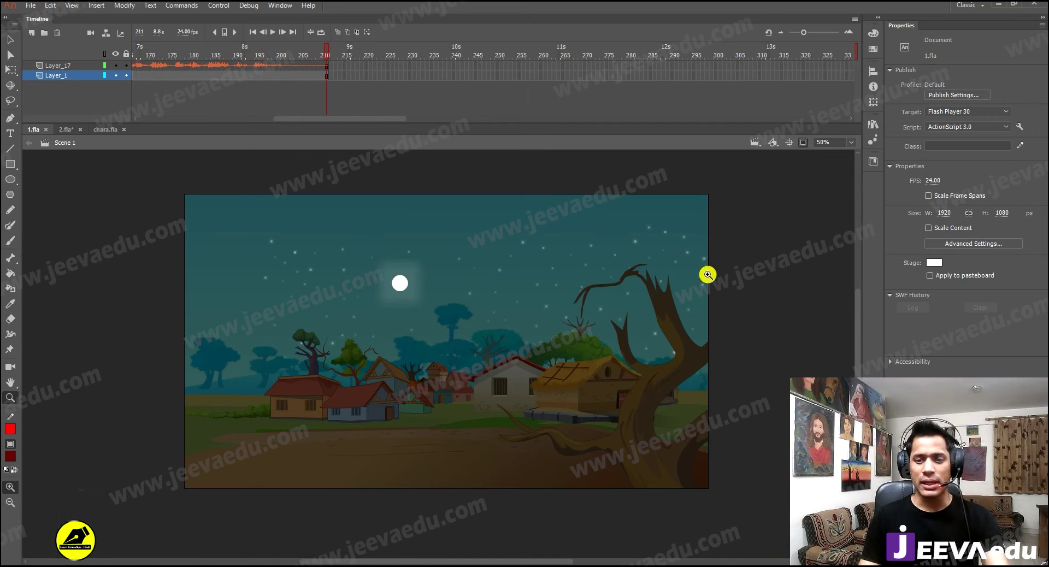
pyautogui.click(802, 142)
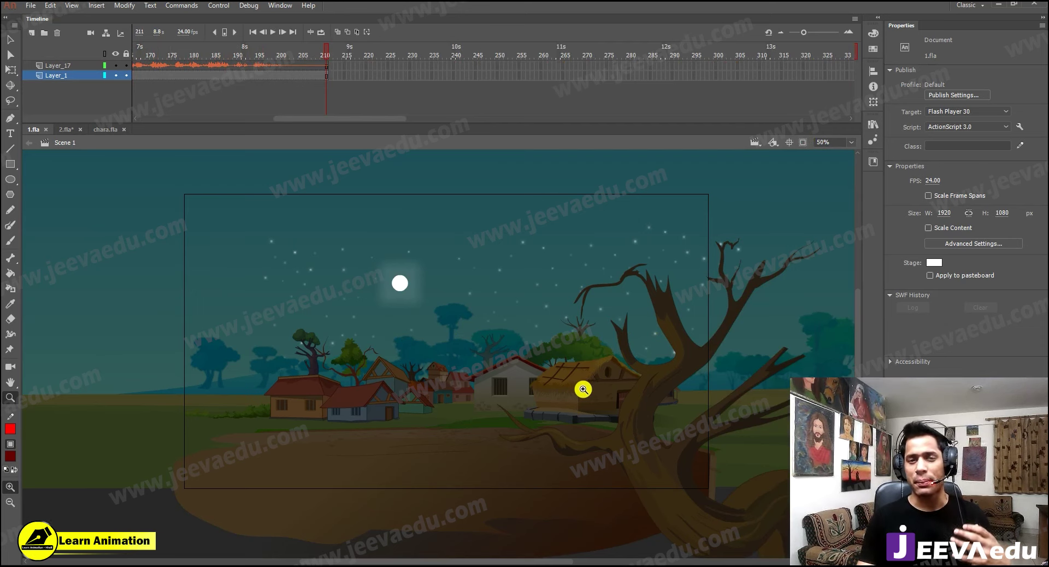
pyautogui.click(67, 130)
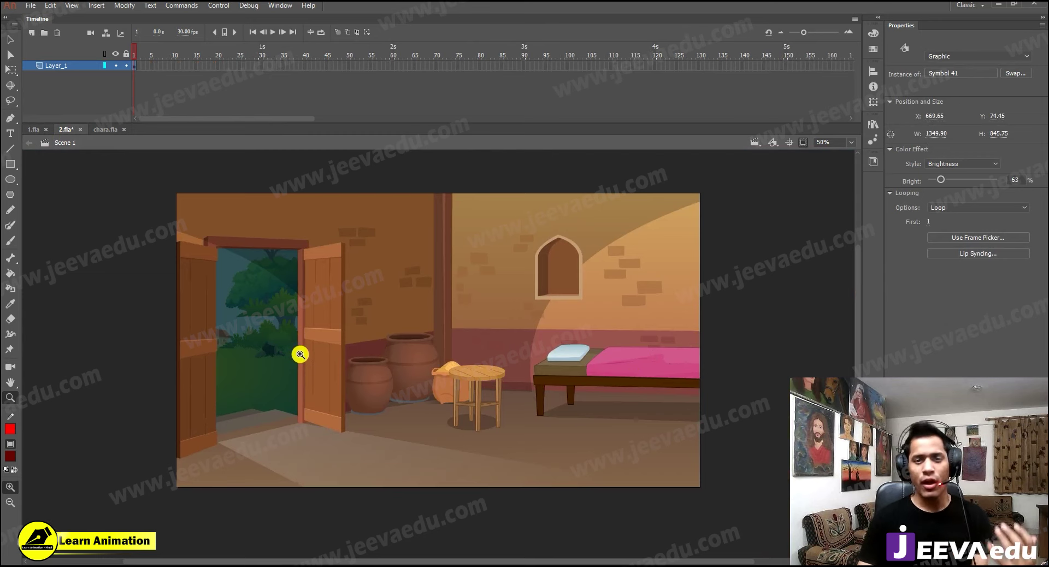
pyautogui.click(103, 129)
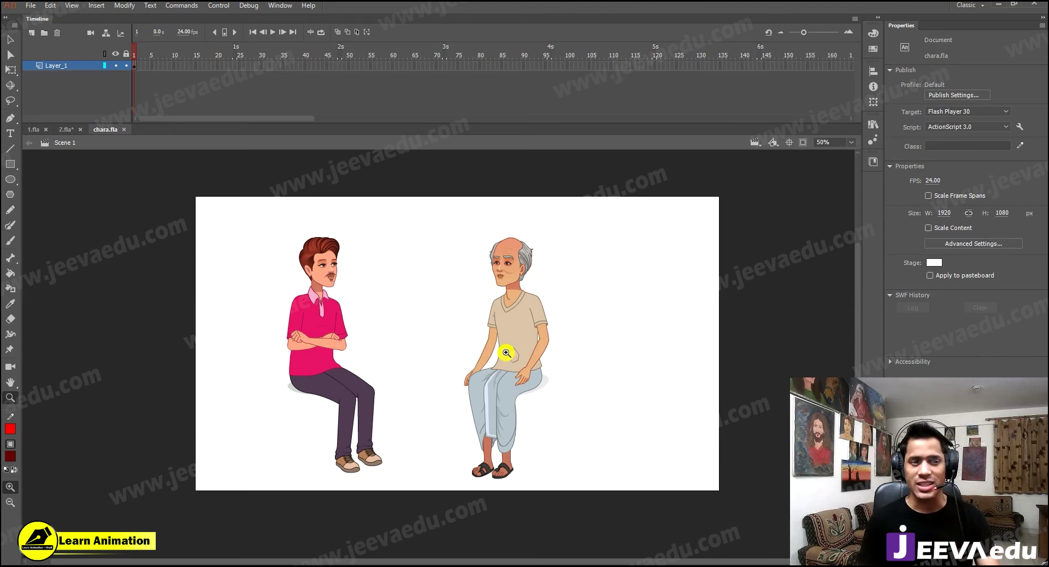
pyautogui.click(65, 129)
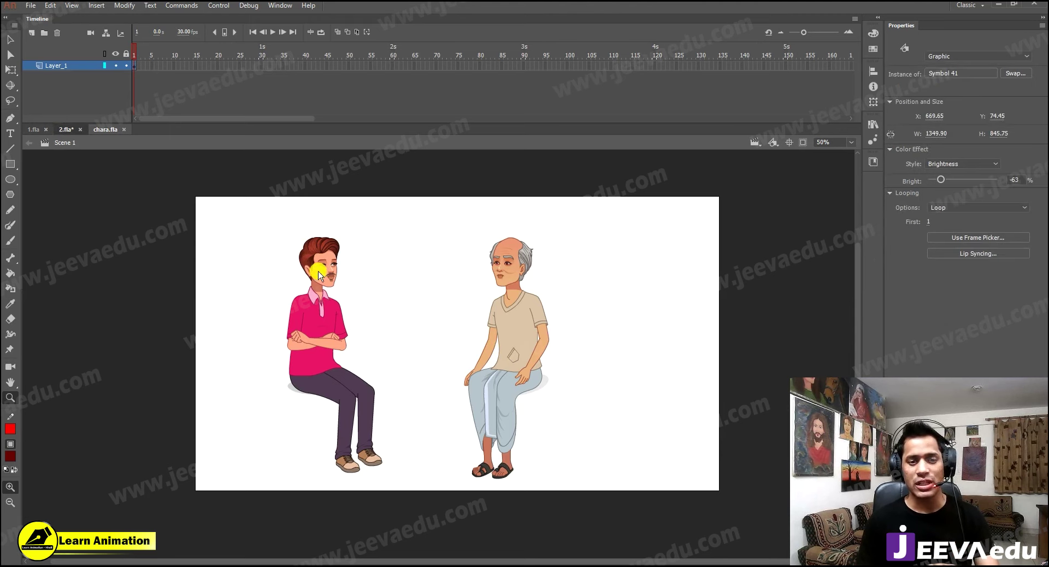
pyautogui.click(33, 129)
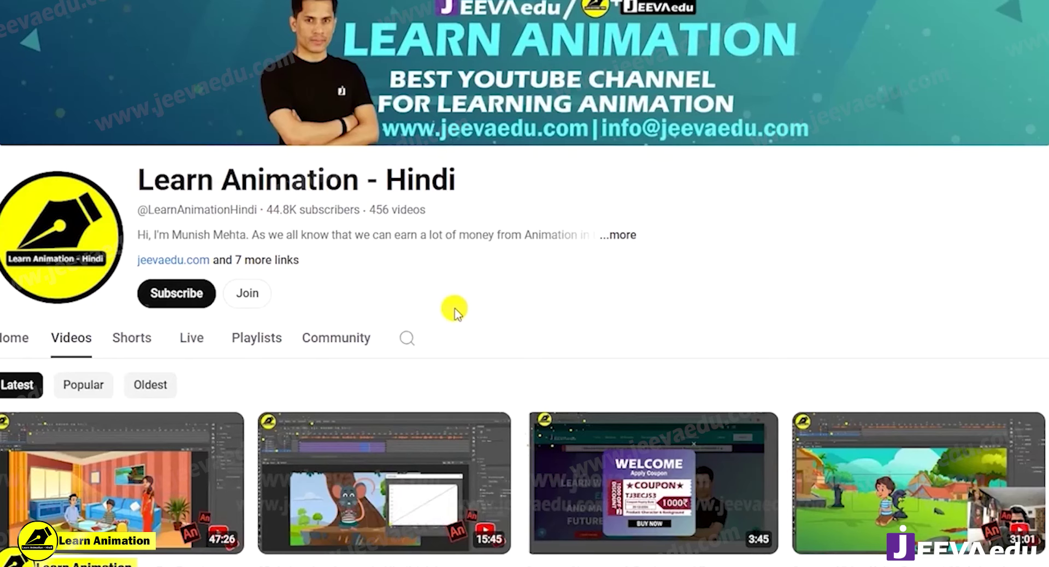
# Step: Switch to YouTube and subscribe to the Learn Animation - Hindi channel, opening its notification options and picking one
pyautogui.click(187, 293)
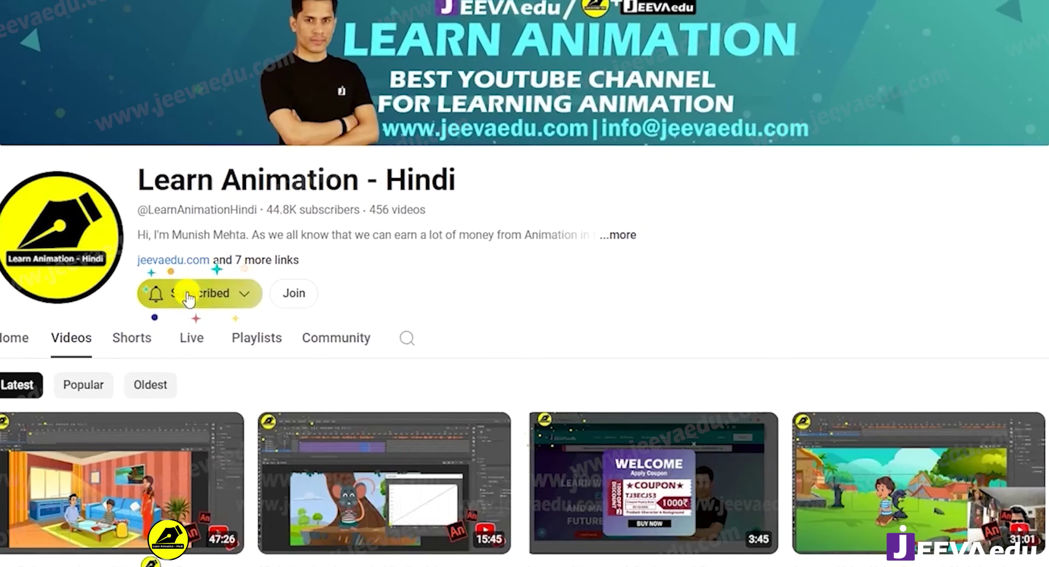
pyautogui.click(191, 293)
pyautogui.click(203, 325)
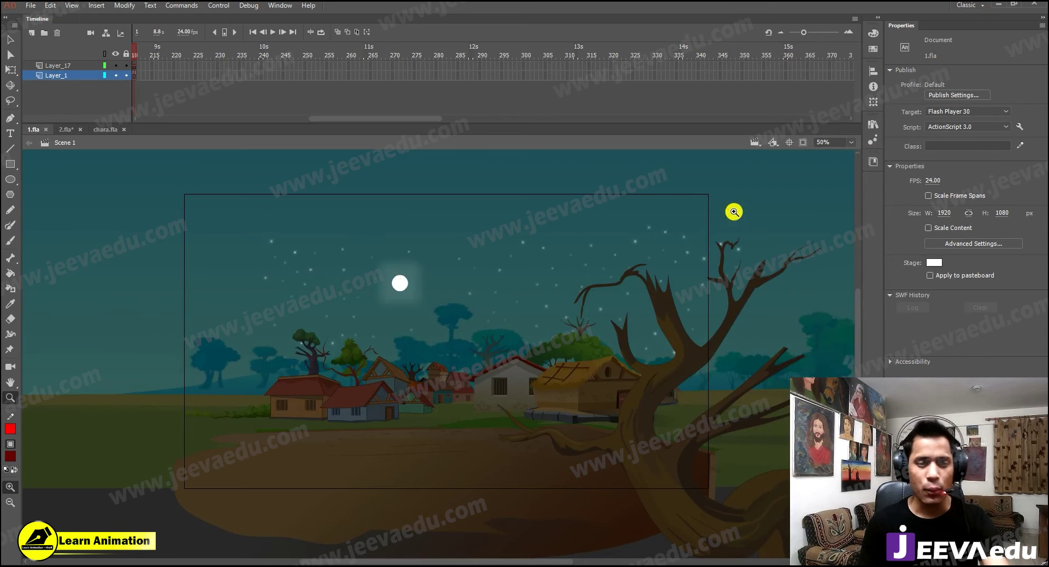
# Step: Copy the audio layer Layer_17 from the main timeline of 1.fla
pyautogui.keyDown('alt'); pyautogui.click(489, 385); pyautogui.keyUp('alt')
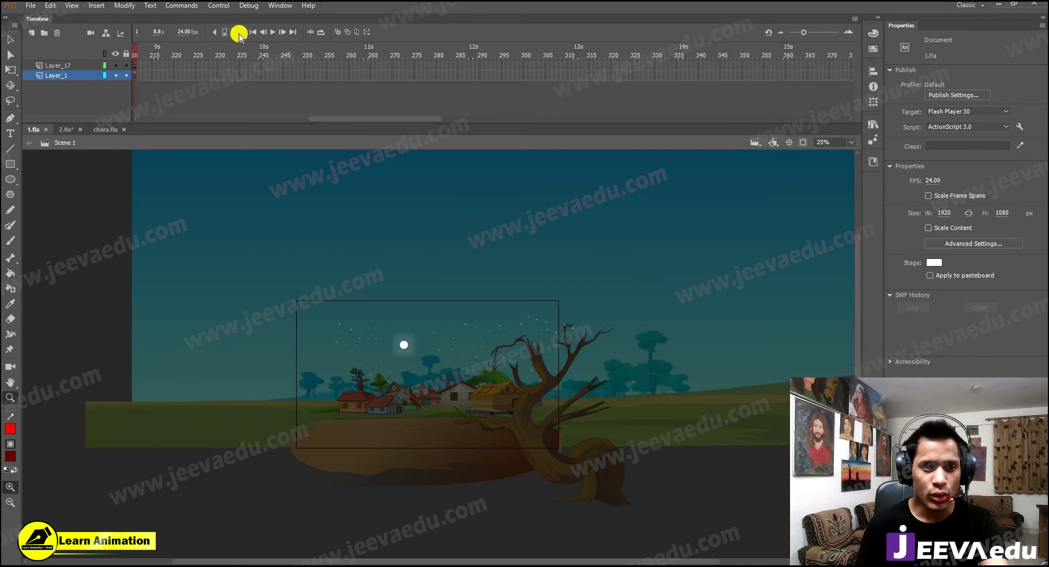
pyautogui.moveTo(433, 119); pyautogui.dragTo(107, 120)
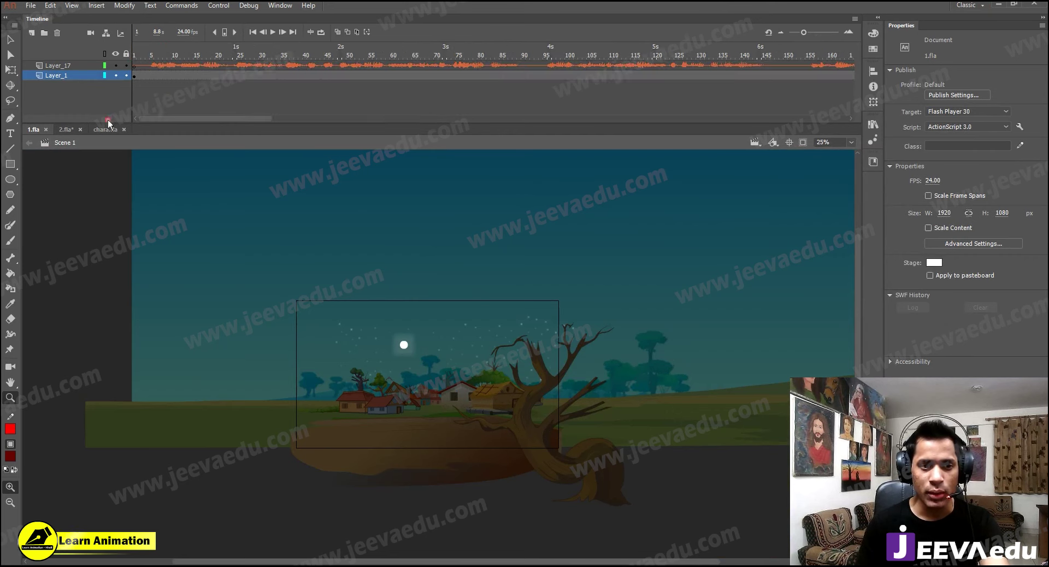
pyautogui.click(195, 66)
pyautogui.rightClick(86, 64)
pyautogui.click(133, 159)
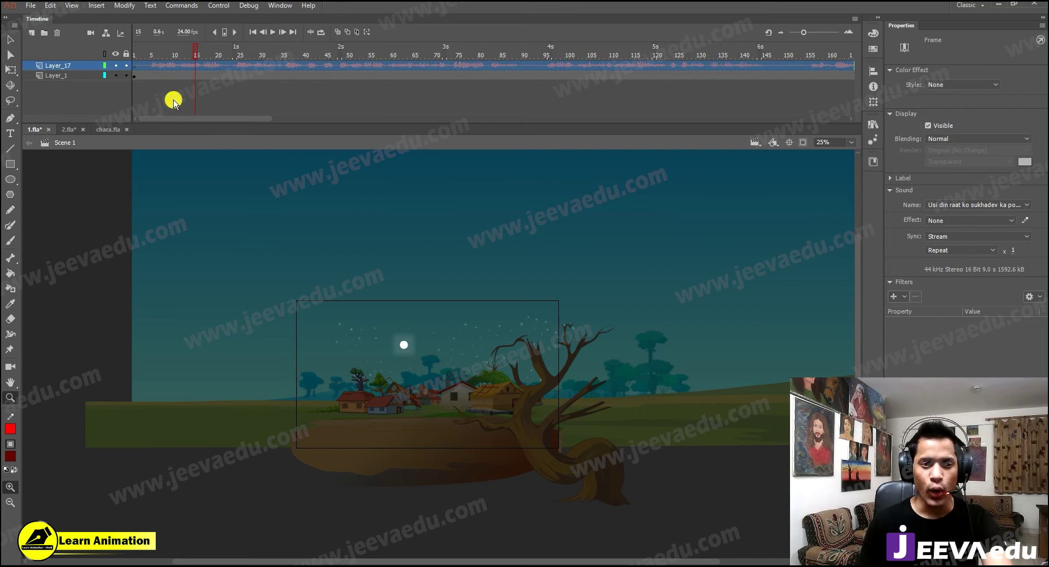
# Step: Open the village background symbol for editing and paste the copied audio layer into its timeline
pyautogui.keyDown('alt'); pyautogui.click(407, 363); pyautogui.keyUp('alt')
pyautogui.press('v')
pyautogui.click(473, 384)
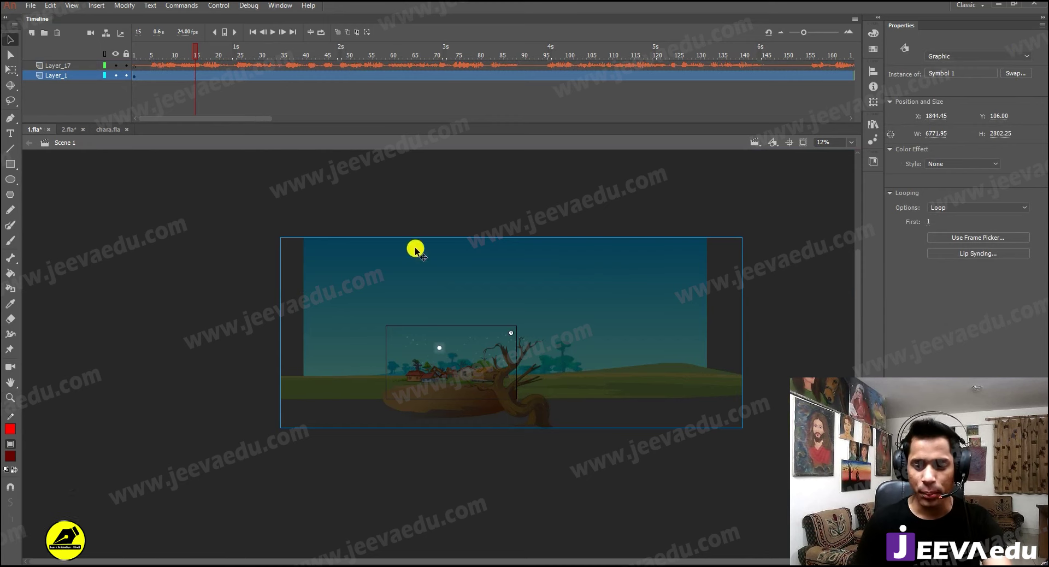
pyautogui.doubleClick(467, 378)
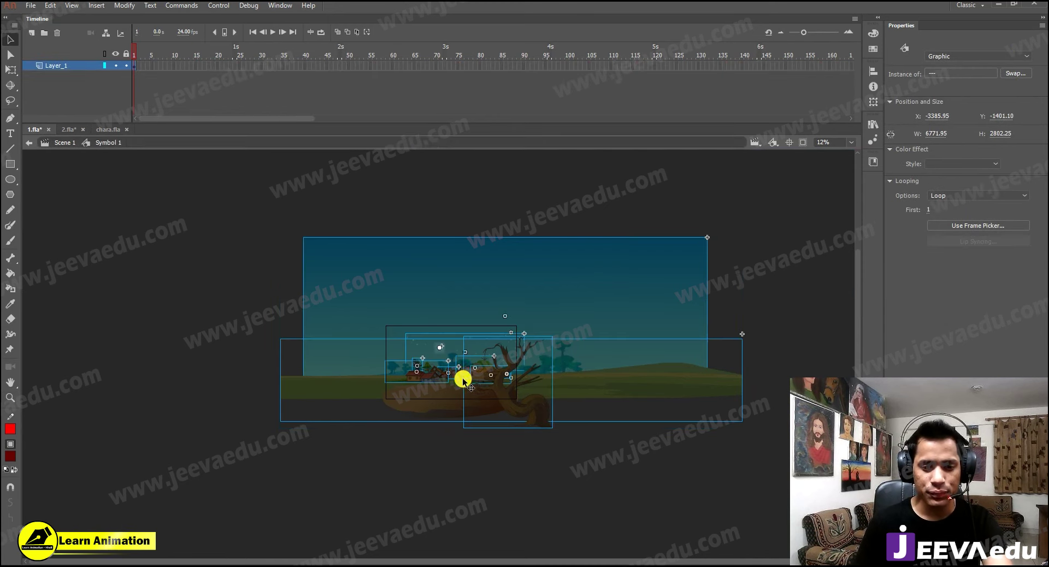
pyautogui.press('z')
pyautogui.click(461, 363)
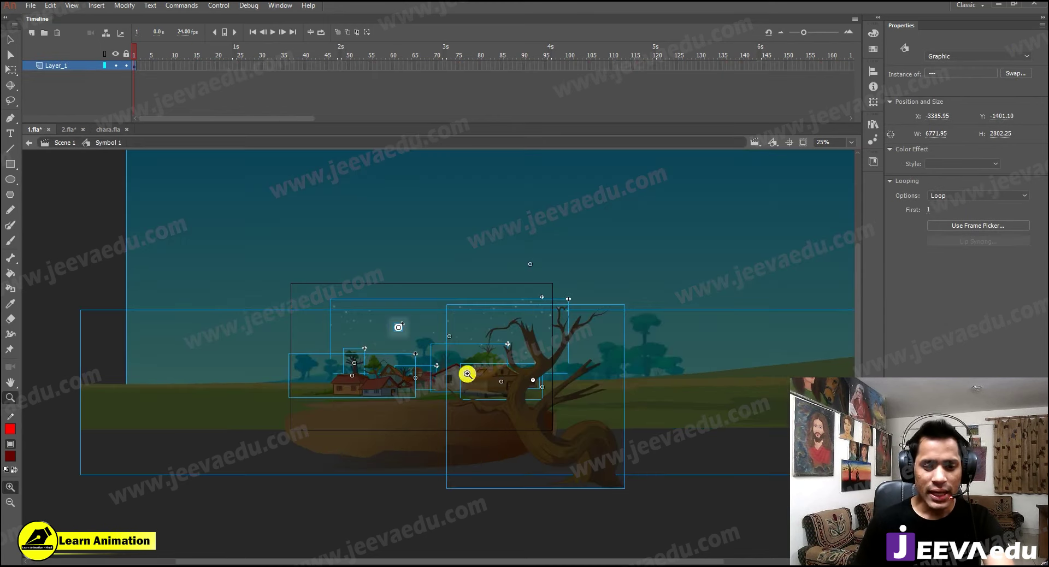
pyautogui.rightClick(81, 64)
pyautogui.click(132, 174)
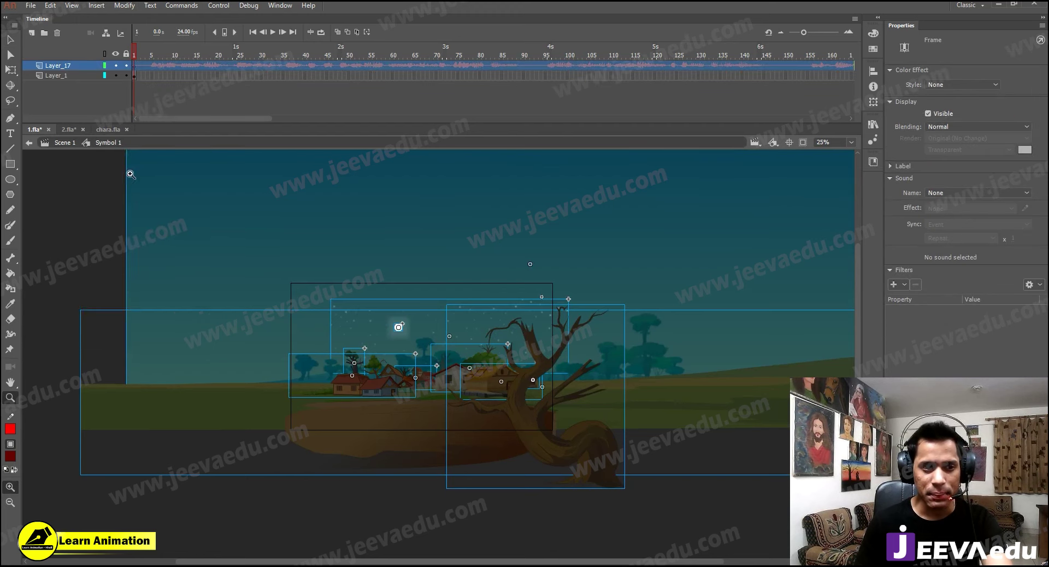
# Step: Extend the symbol's Layer_1 with frames up to frame 211 and return the playhead to frame 1
pyautogui.moveTo(221, 118); pyautogui.dragTo(291, 117)
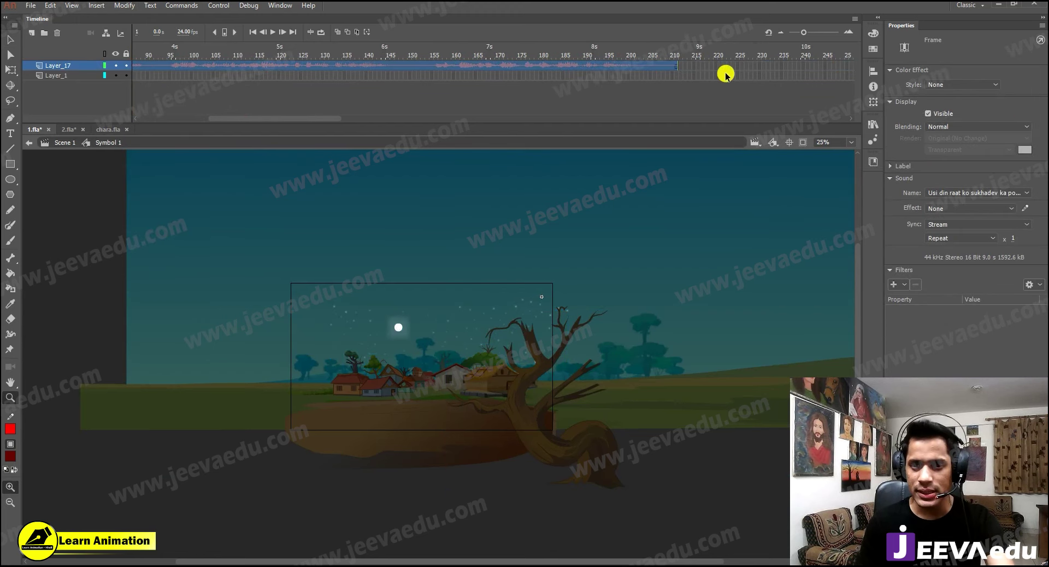
pyautogui.click(676, 75)
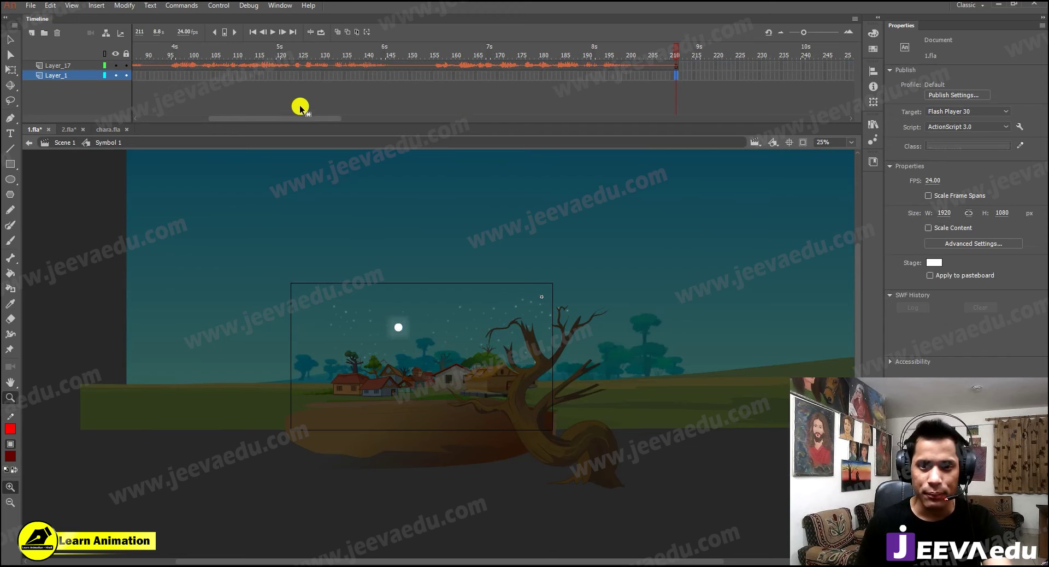
pyautogui.press('F5')
pyautogui.moveTo(254, 119); pyautogui.dragTo(141, 118)
pyautogui.click(134, 66)
pyautogui.click(112, 58)
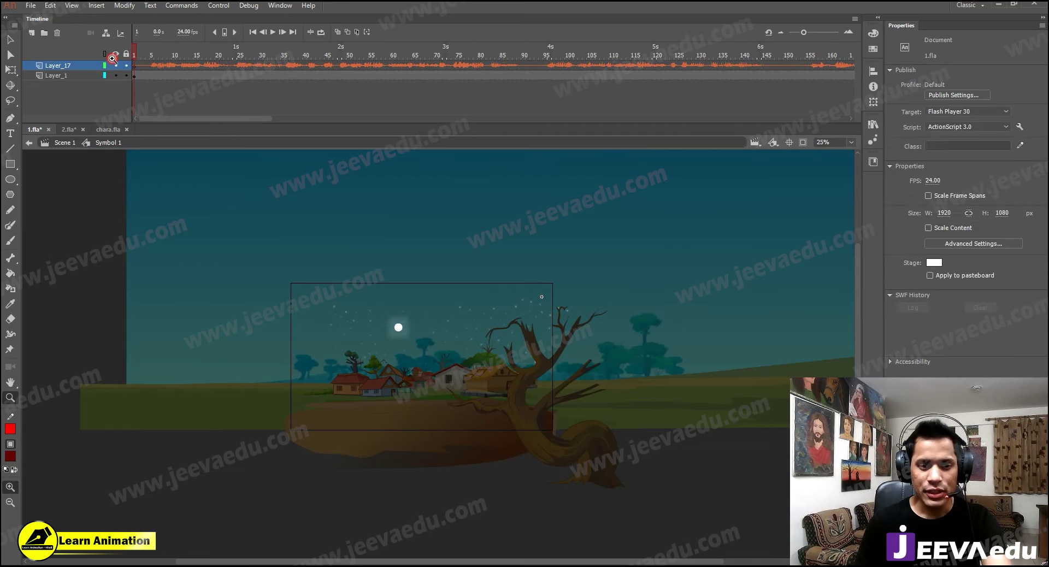
# Step: Preview the audio with the artwork clipped to the stage, stop at frame 29, and check the characters in chara.fla
pyautogui.click(497, 373)
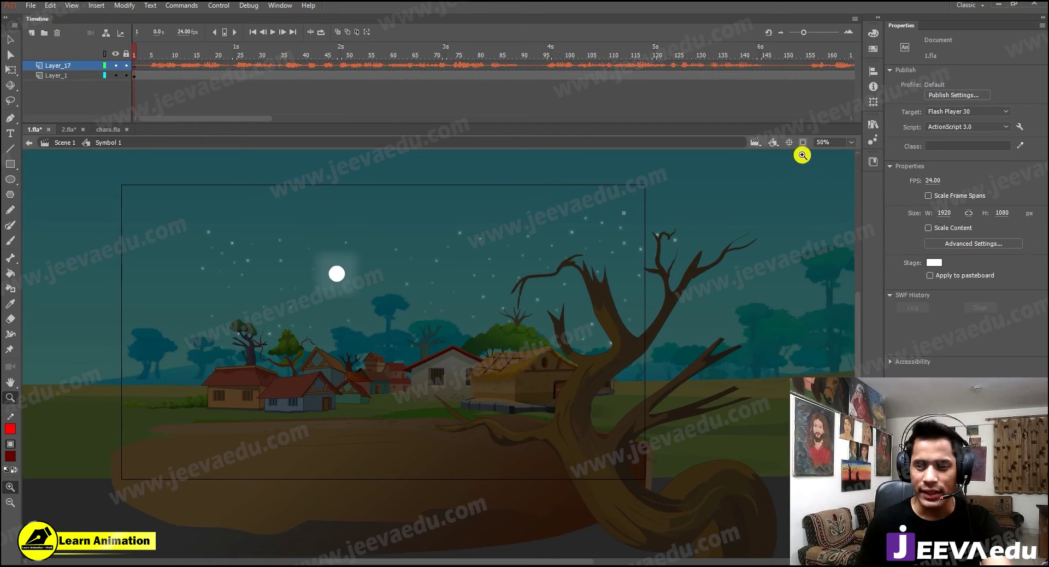
pyautogui.click(803, 143)
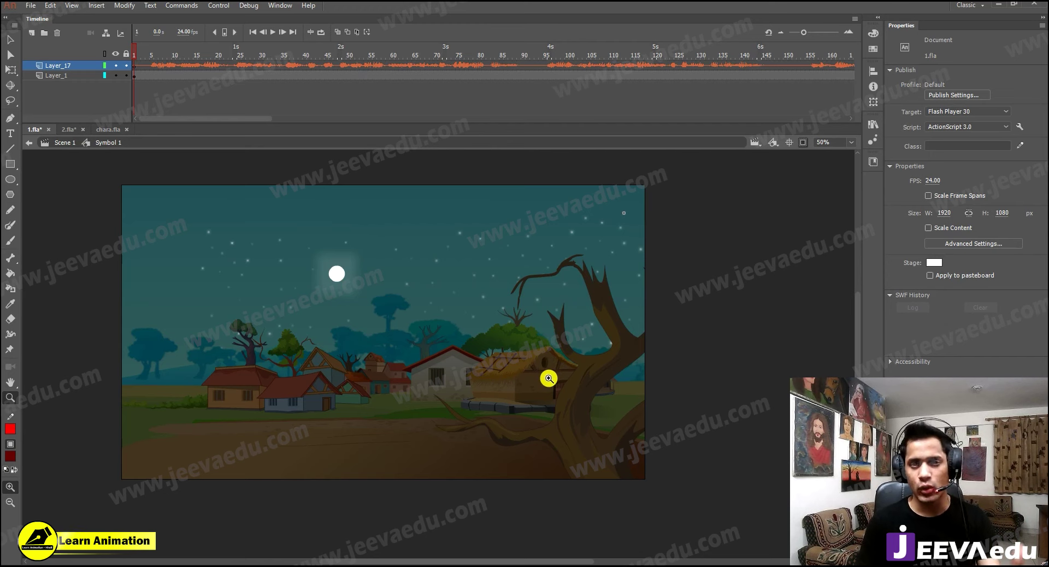
pyautogui.press('Return')
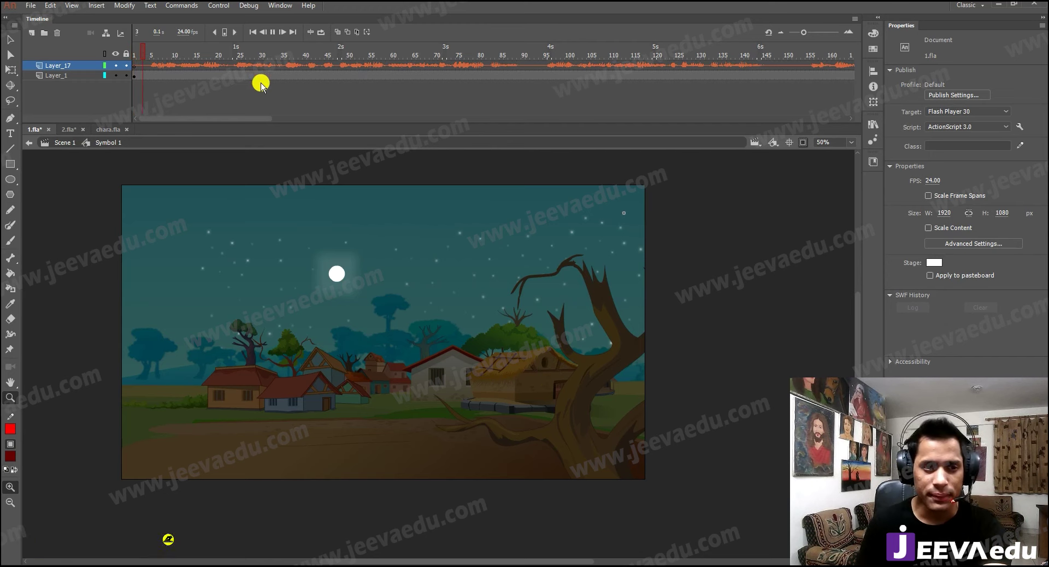
pyautogui.press('Return')
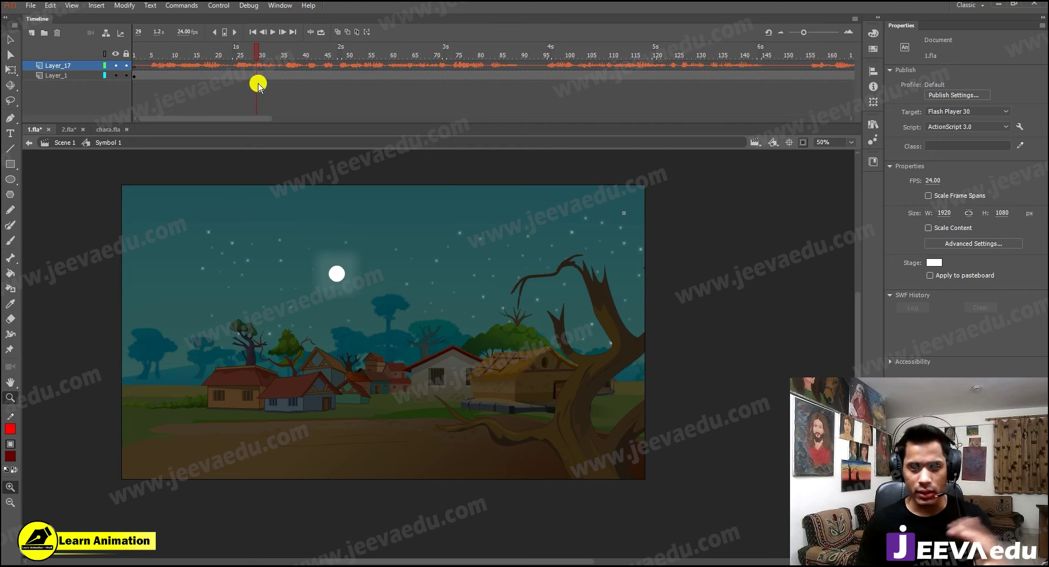
pyautogui.click(98, 132)
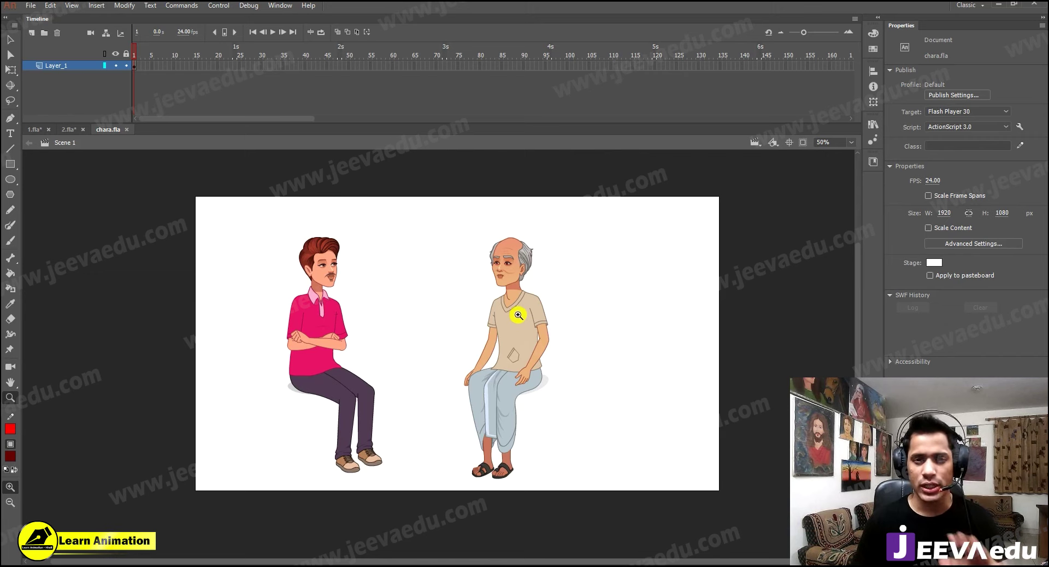
pyautogui.click(30, 131)
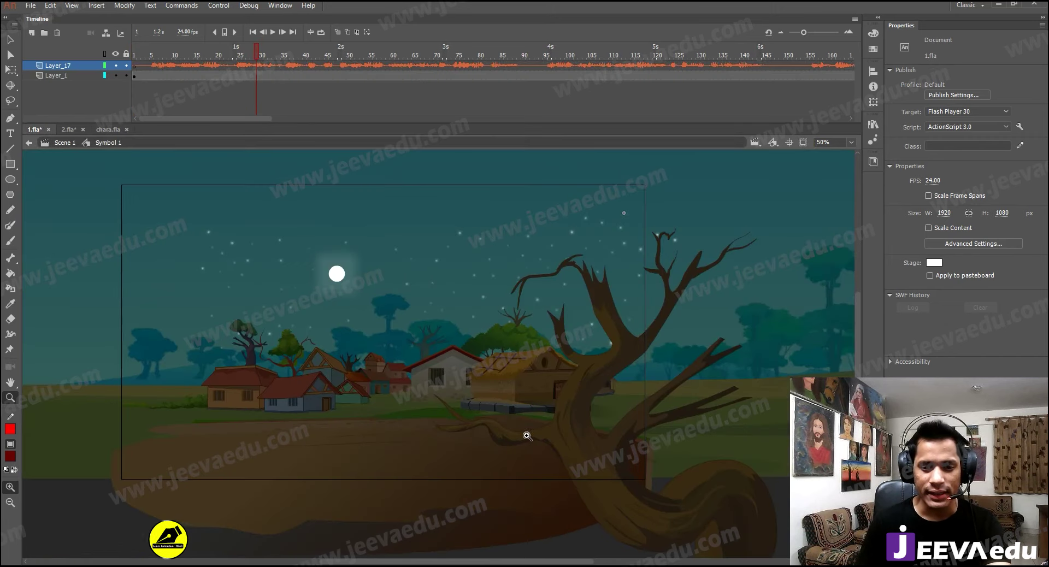
# Step: Move the foreground dead tree from Layer_1 onto a new layer above it, keeping its original position
pyautogui.keyDown('alt'); pyautogui.click(522, 433); pyautogui.keyUp('alt')
pyautogui.press('v')
pyautogui.click(454, 336)
pyautogui.click(466, 356)
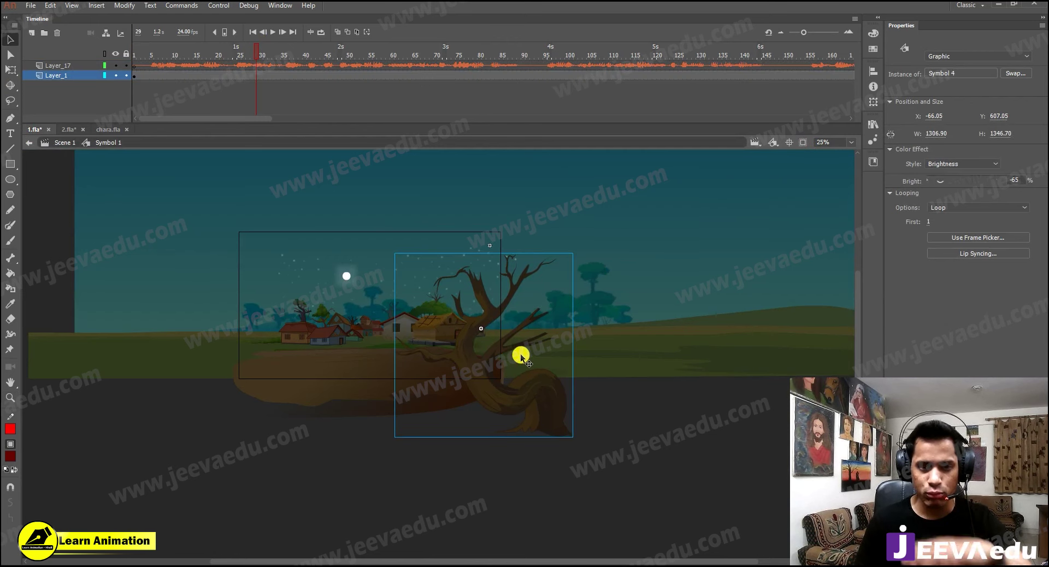
pyautogui.press('Delete')
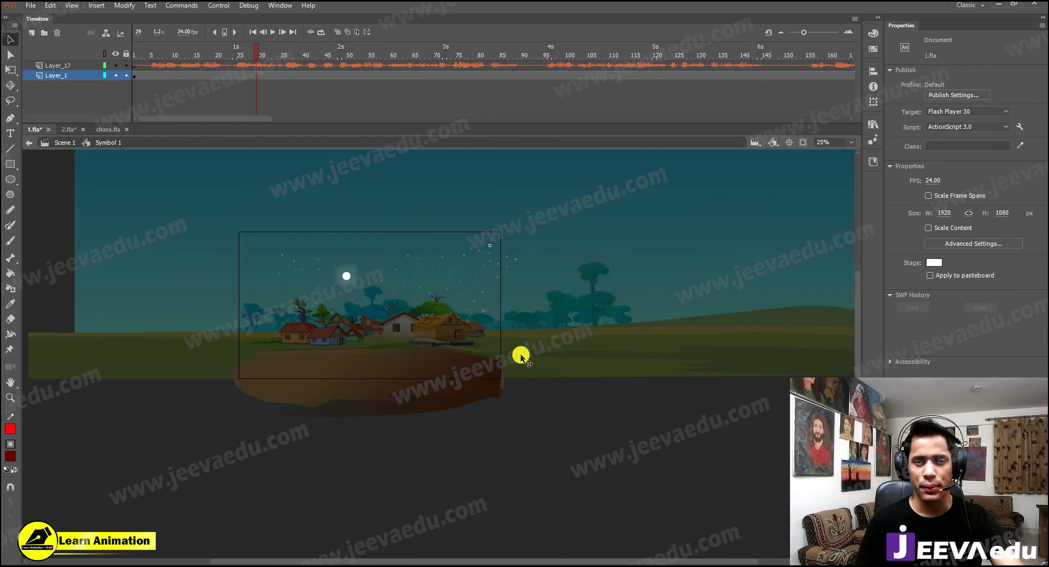
pyautogui.click(36, 32)
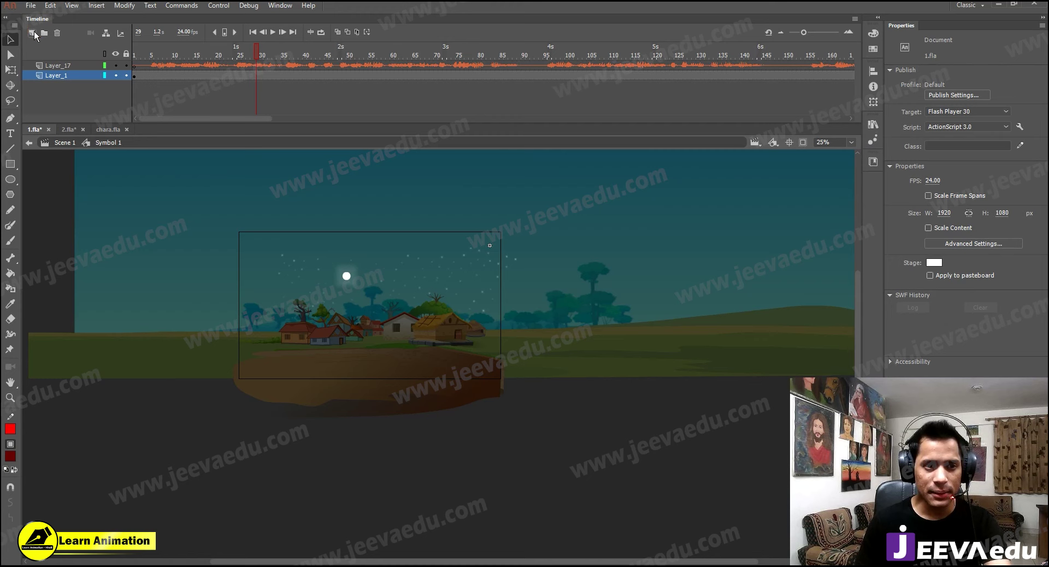
pyautogui.rightClick(209, 503)
pyautogui.click(248, 389)
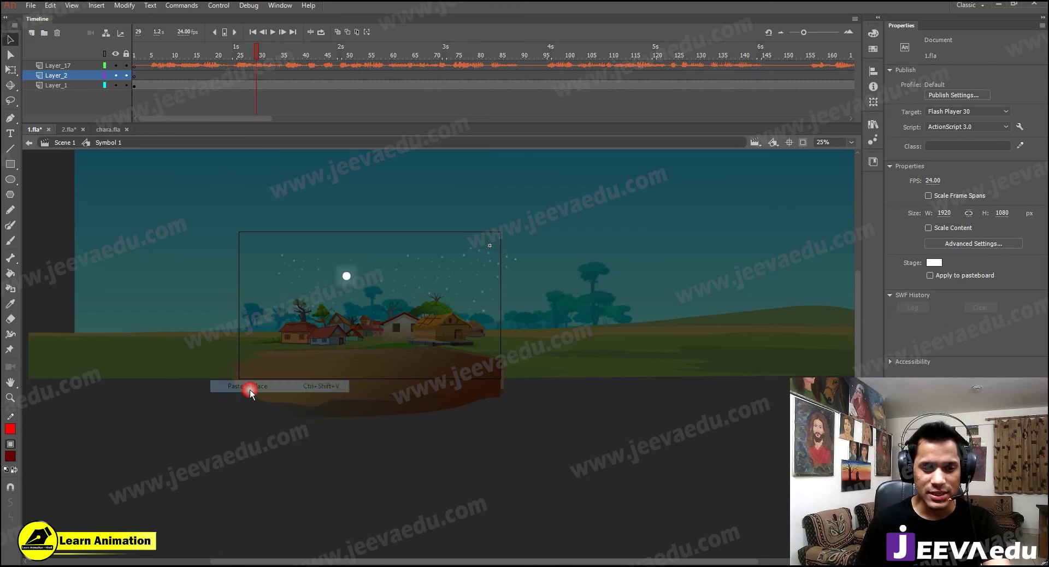
# Step: Examine the village houses up close and select the group of red-roofed huts on the village's left side
pyautogui.press('z')
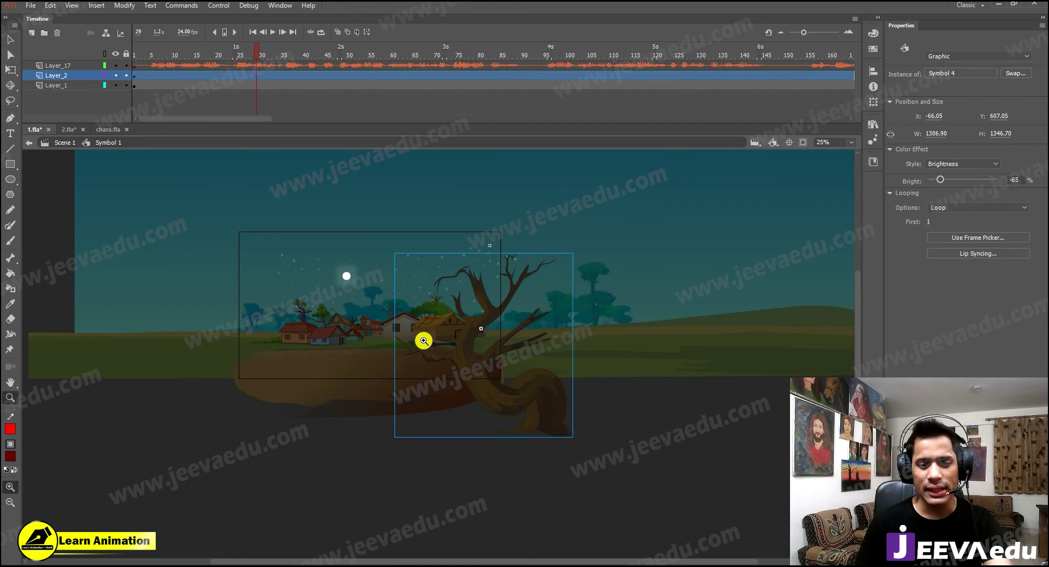
pyautogui.click(434, 323)
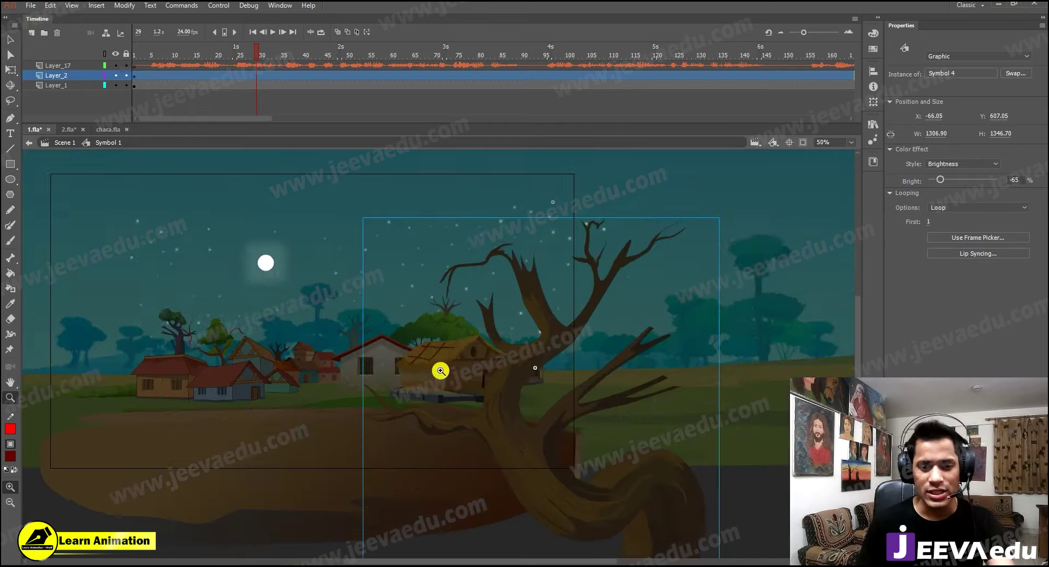
pyautogui.moveTo(440, 370); pyautogui.dragTo(518, 392)
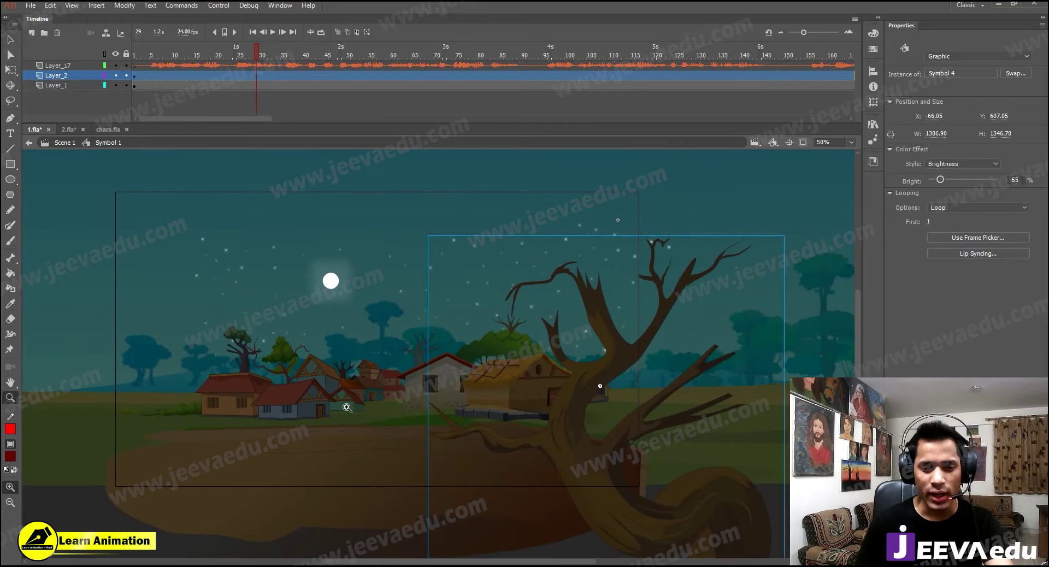
pyautogui.click(423, 395)
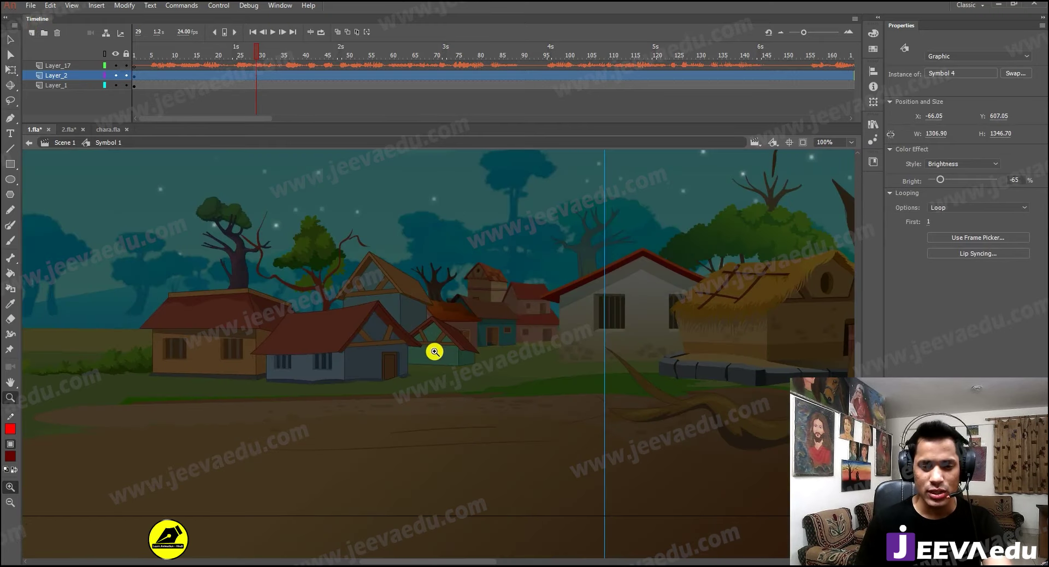
pyautogui.press('v')
pyautogui.click(394, 339)
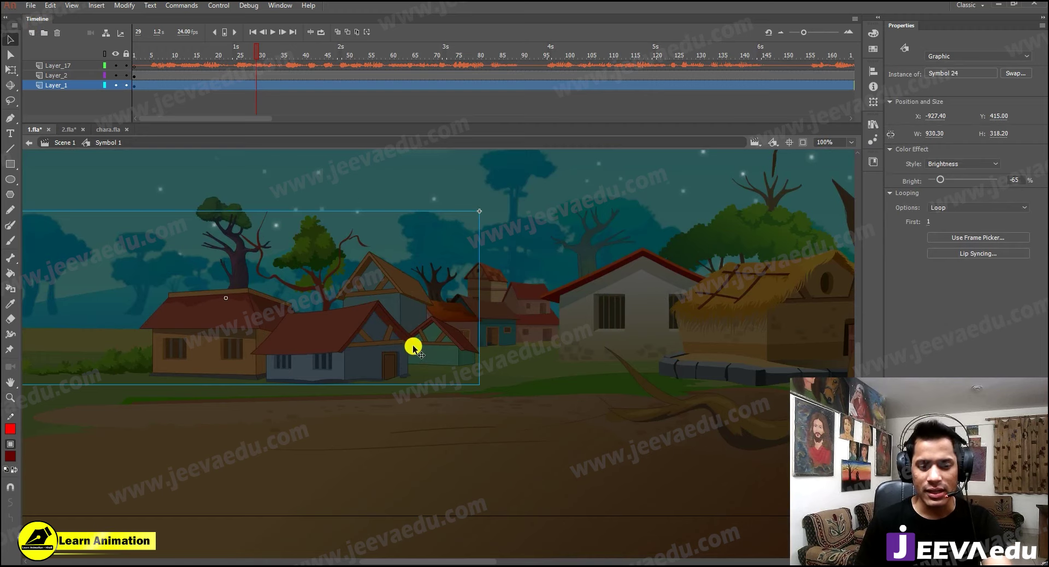
pyautogui.press('z')
pyautogui.keyDown('alt'); pyautogui.click(448, 354); pyautogui.keyUp('alt')
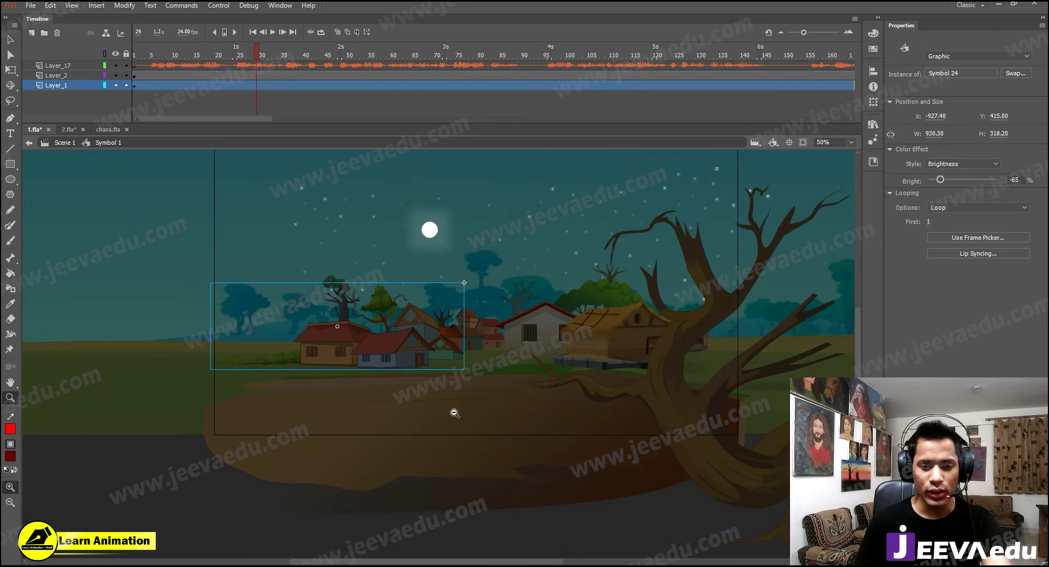
pyautogui.keyDown('alt'); pyautogui.click(459, 349); pyautogui.keyUp('alt')
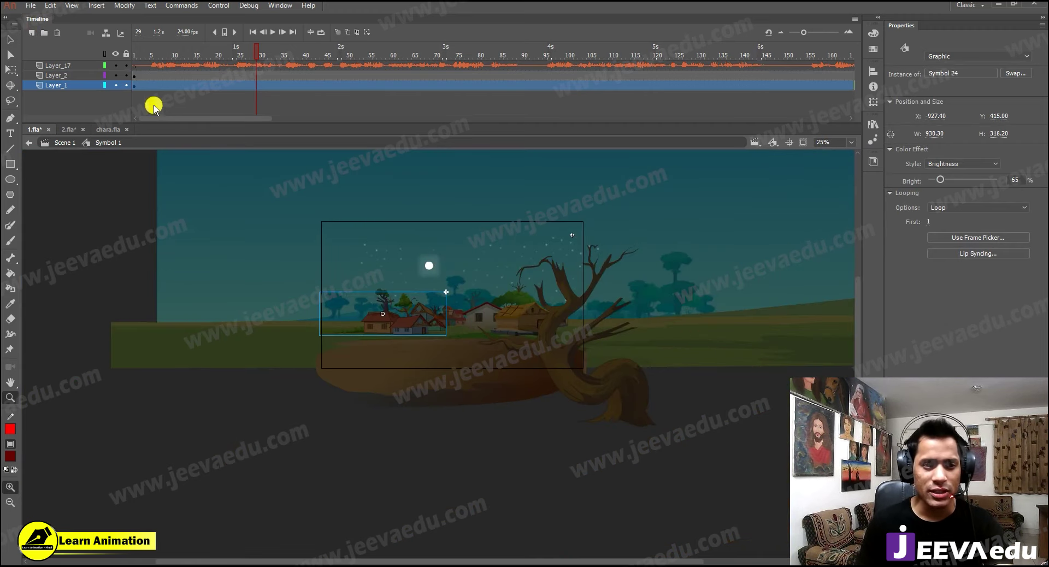
# Step: Convert all of Layer_1's village background artwork into a single graphic symbol
pyautogui.click(153, 84)
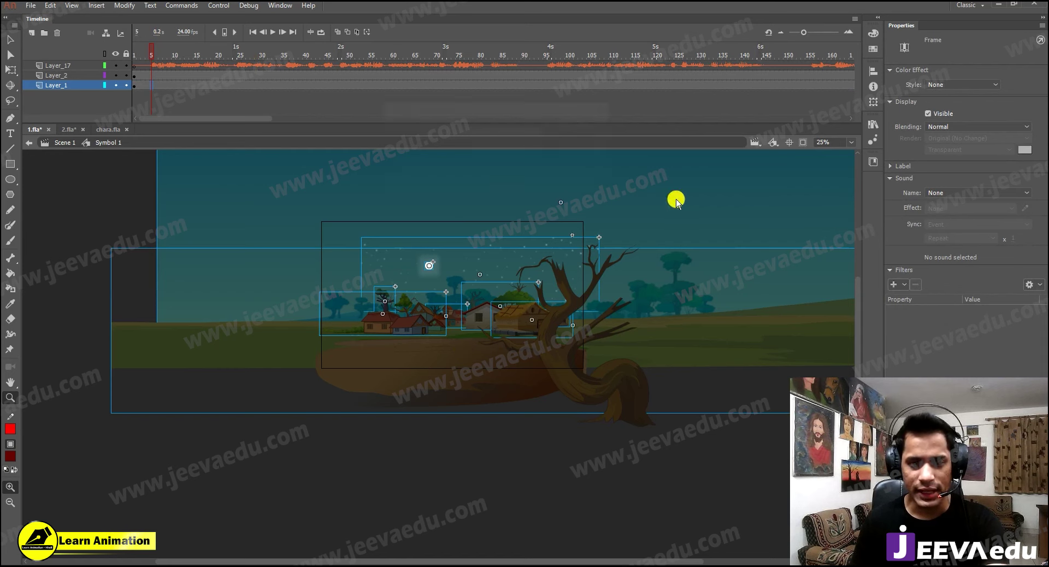
pyautogui.press('F8')
pyautogui.click(588, 135)
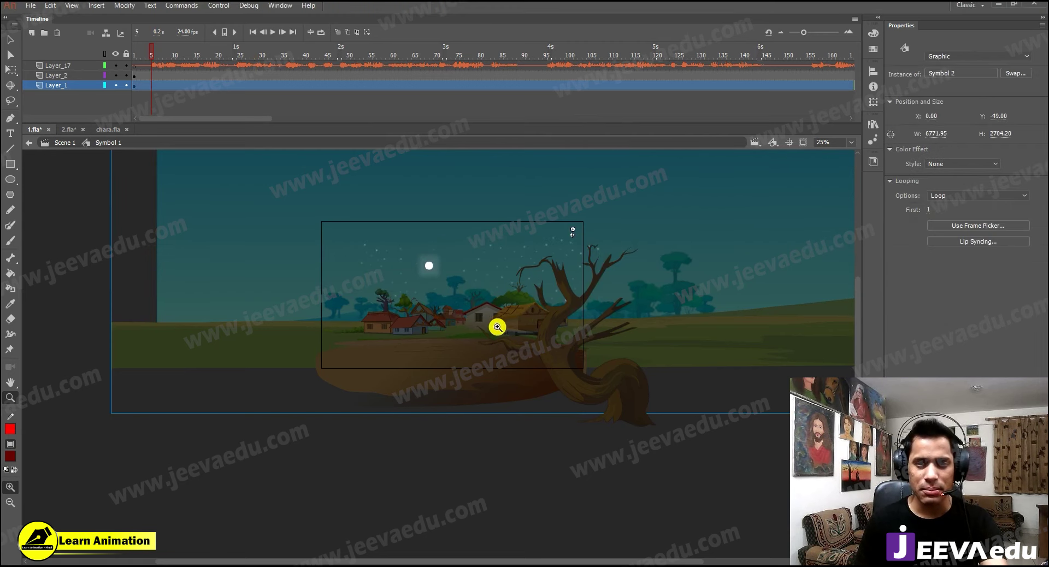
# Step: Try moving the foreground dead tree on the stage separately from the background, and undo the move
pyautogui.keyDown('alt'); pyautogui.click(505, 296); pyautogui.keyUp('alt')
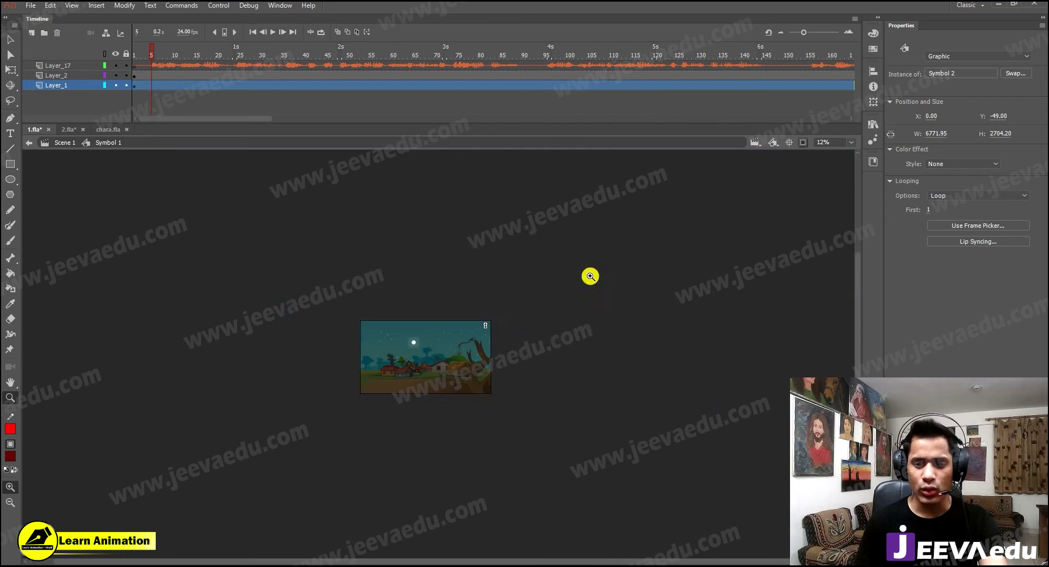
pyautogui.click(420, 366)
pyautogui.press('v')
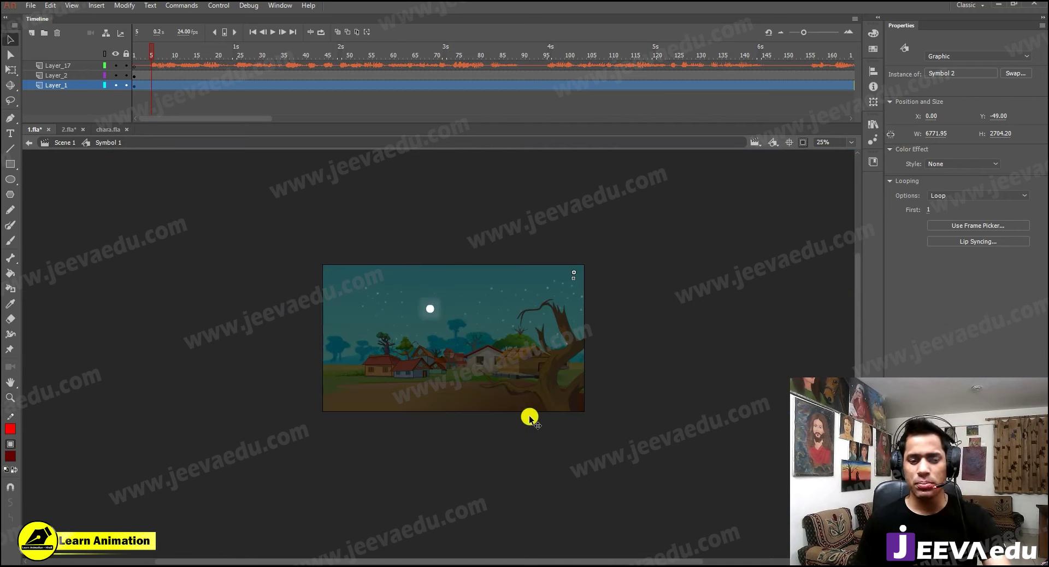
pyautogui.click(558, 397)
pyautogui.moveTo(548, 399); pyautogui.dragTo(636, 436)
pyautogui.press('z')
pyautogui.click(526, 381)
pyautogui.press('space')
pyautogui.press('v')
pyautogui.moveTo(592, 406); pyautogui.dragTo(597, 424)
pyautogui.hotkey('ctrl', 'z')
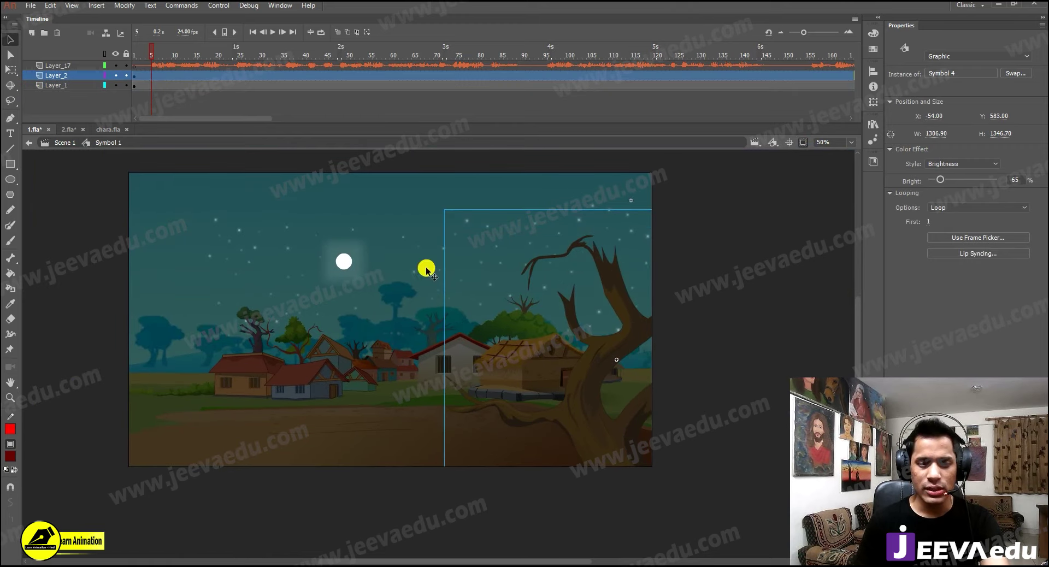
# Step: Play the scene to listen to the audio, and insert keyframes at frame 94 on Layer_2 and Layer_1
pyautogui.moveTo(156, 53); pyautogui.dragTo(100, 66)
pyautogui.press('Return')
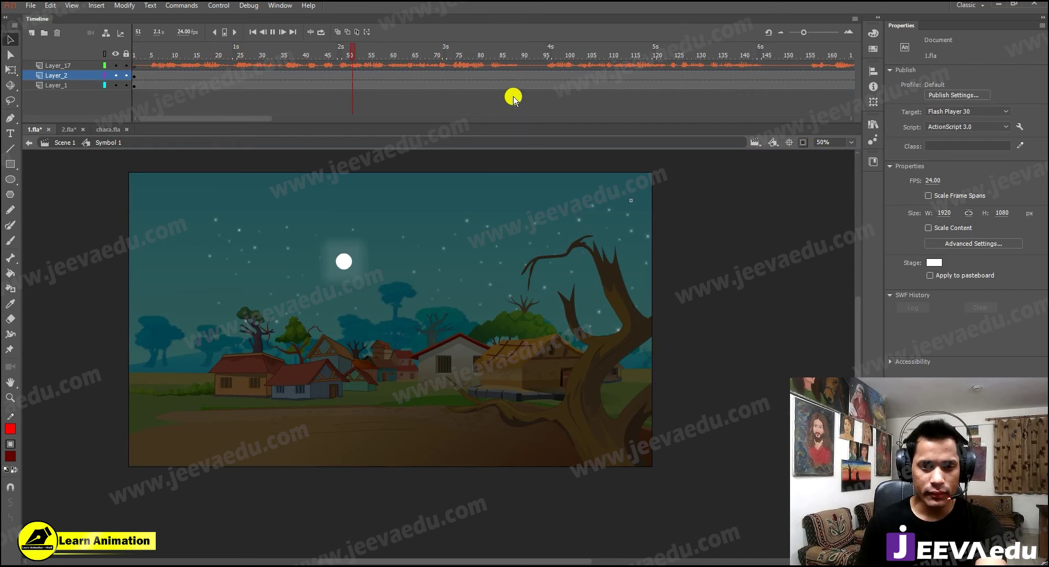
pyautogui.click(540, 85)
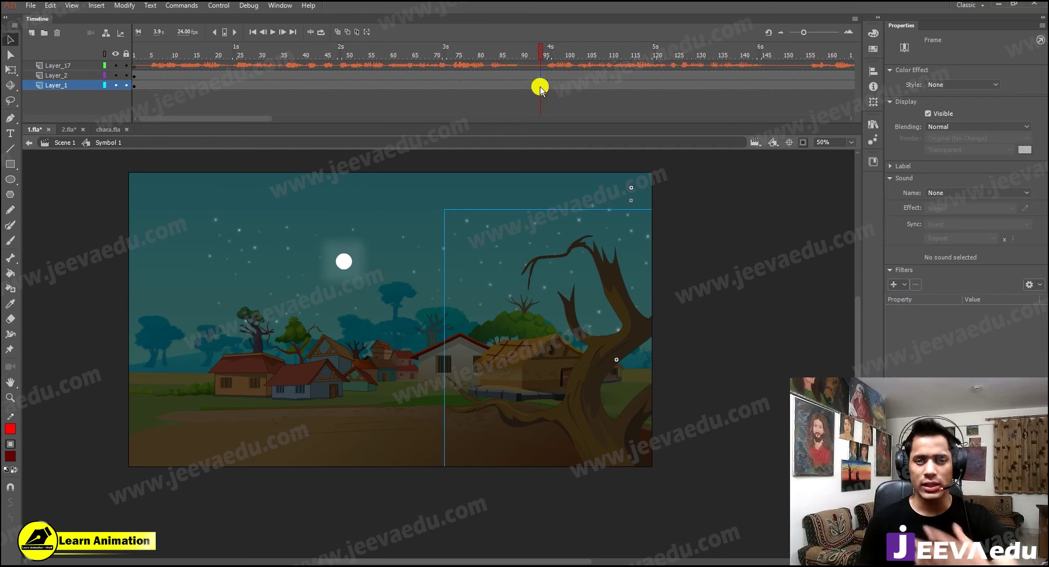
pyautogui.press('F6')
pyautogui.press('F5')
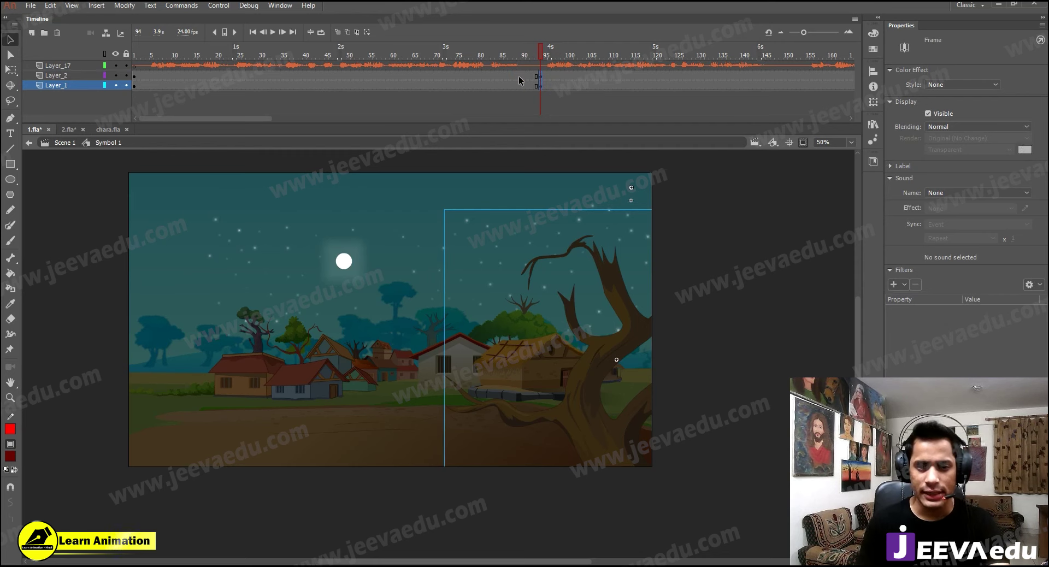
# Step: Create classic tweens between frames 1 and 94 on Layer_2 and Layer_1
pyautogui.click(503, 86)
pyautogui.rightClick(502, 87)
pyautogui.click(524, 114)
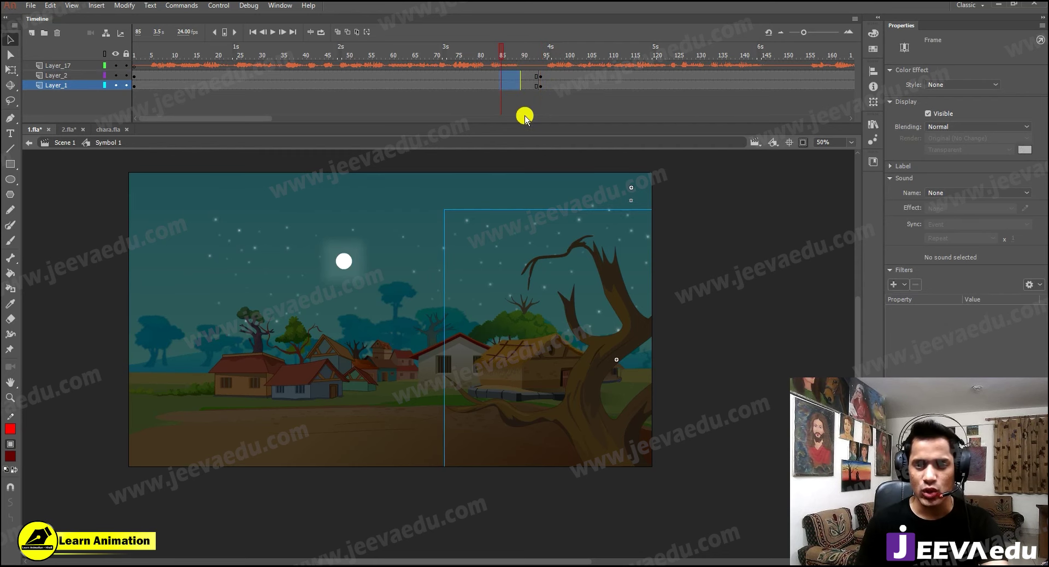
pyautogui.click(511, 82)
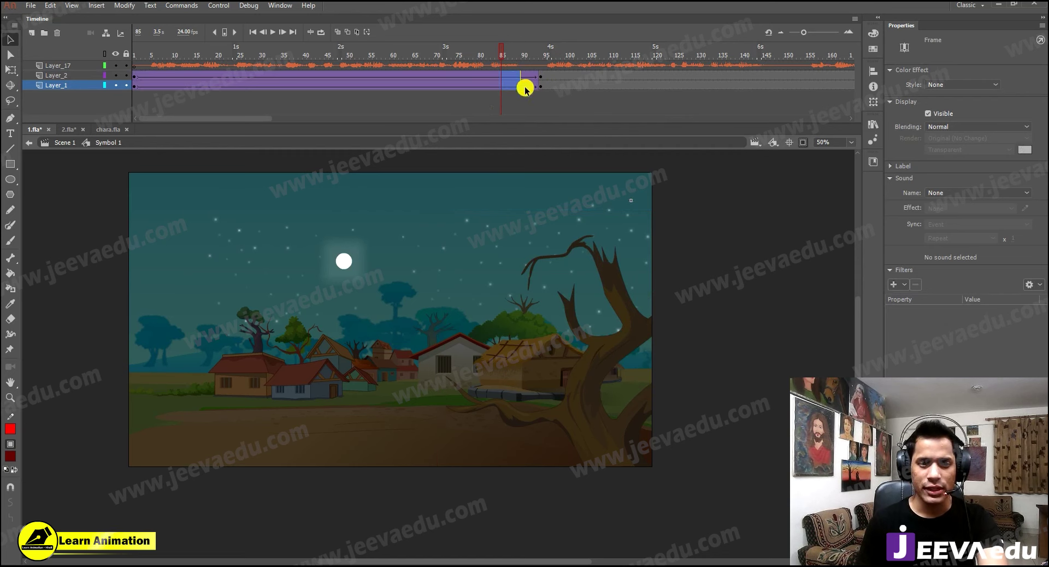
# Step: Give the tweens a custom S-shaped ease curve with a slow start and a slow end, and save and apply it
pyautogui.click(1001, 212)
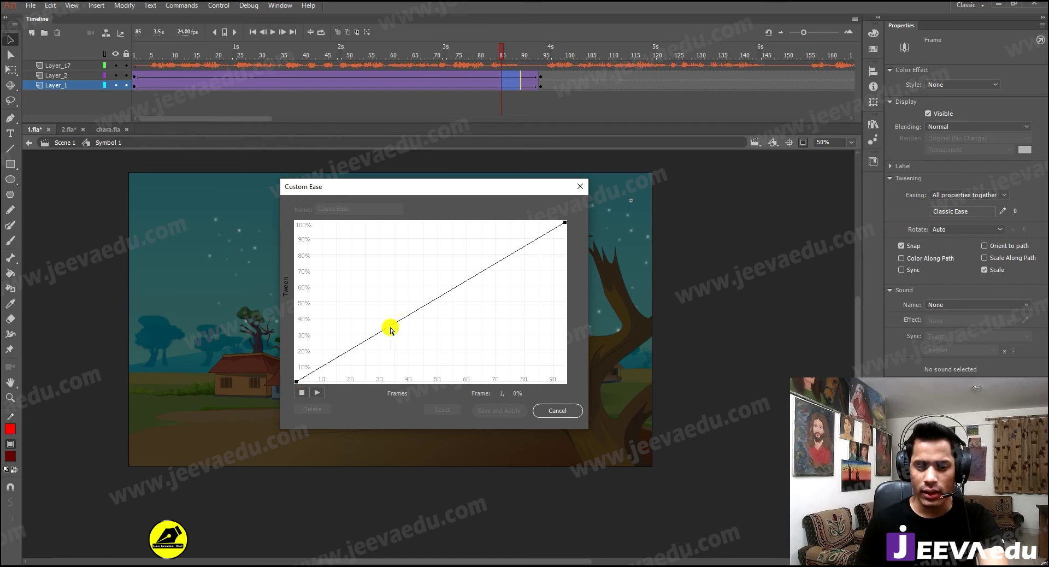
pyautogui.moveTo(385, 328); pyautogui.dragTo(387, 380)
pyautogui.click(565, 223)
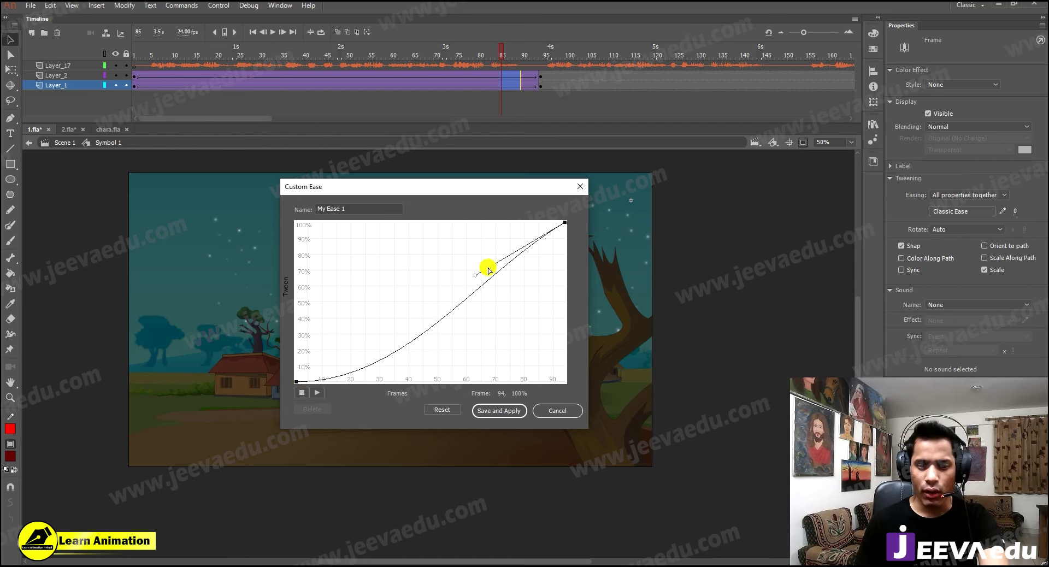
pyautogui.moveTo(475, 275); pyautogui.dragTo(474, 191)
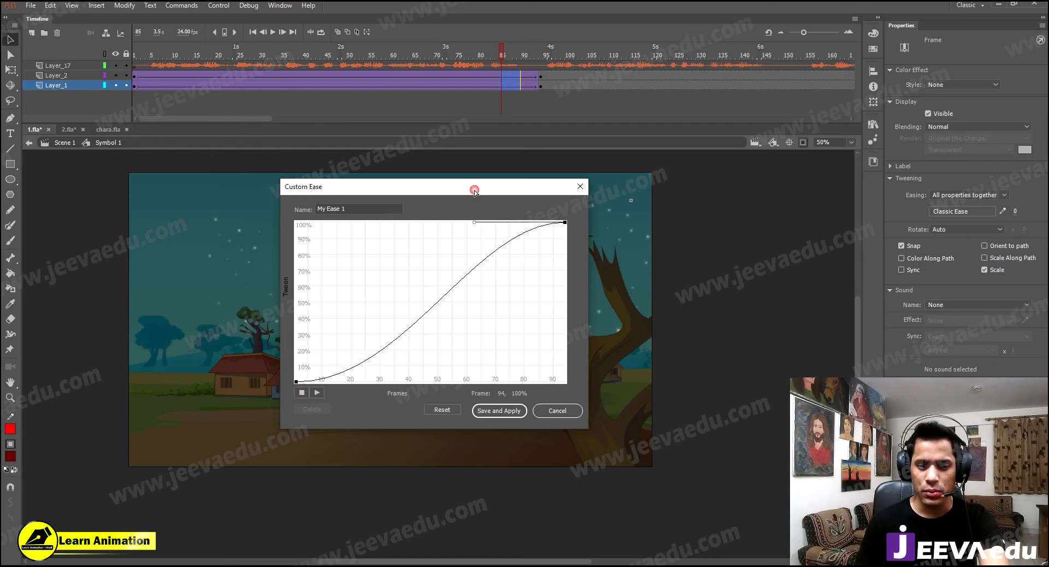
pyautogui.click(494, 410)
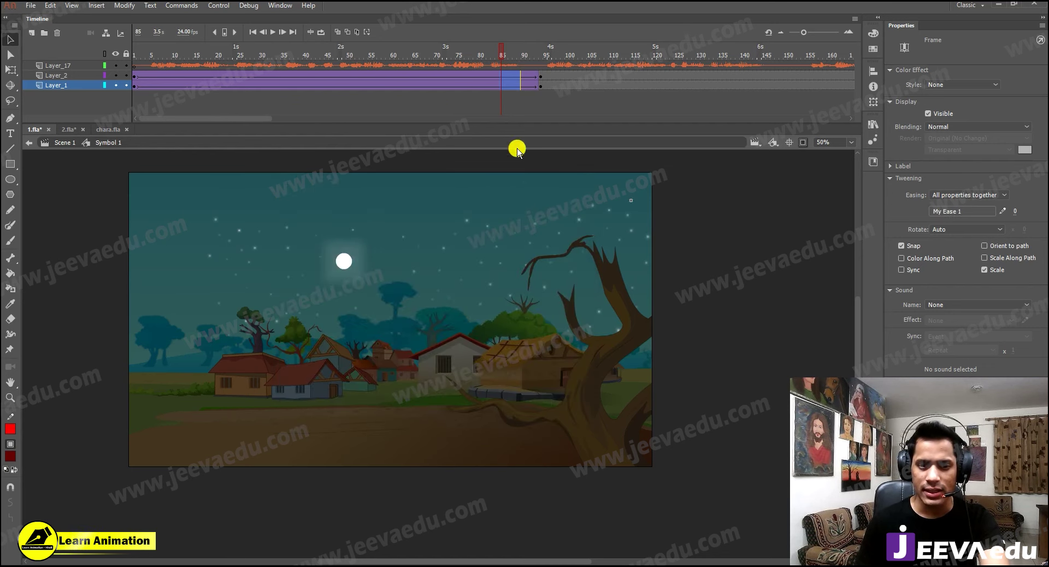
# Step: Scale the tree and background to 120% at the frame 94 keyframes and reposition them over the stage
pyautogui.click(541, 92)
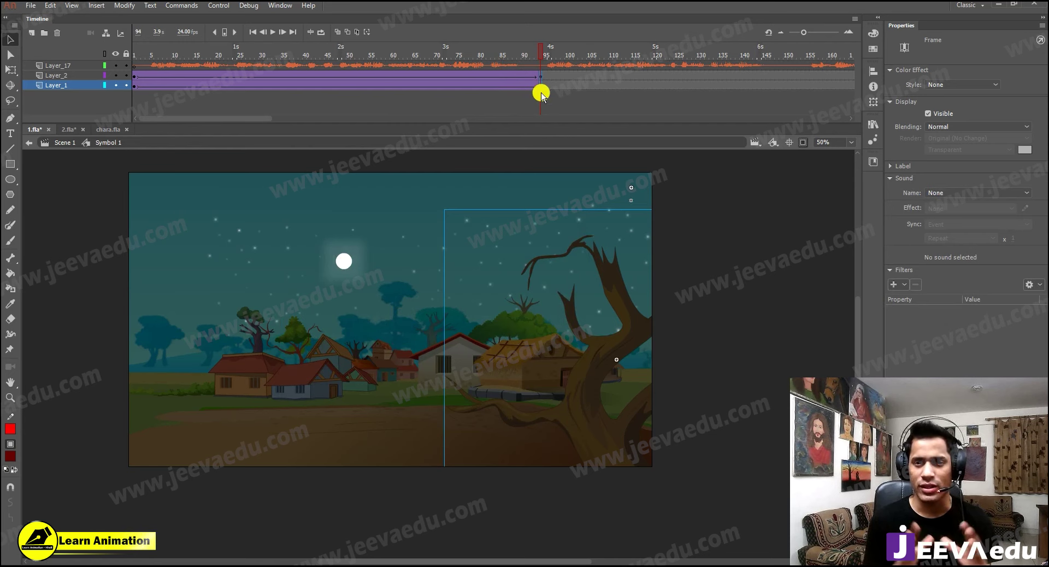
pyautogui.hotkey('ctrl', 'alt', 's')
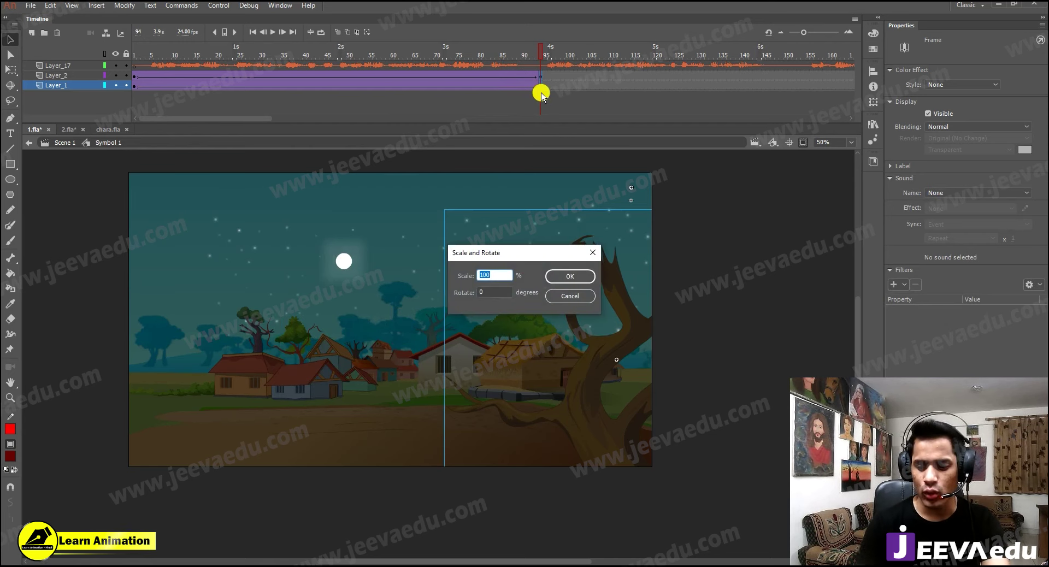
pyautogui.write('120')
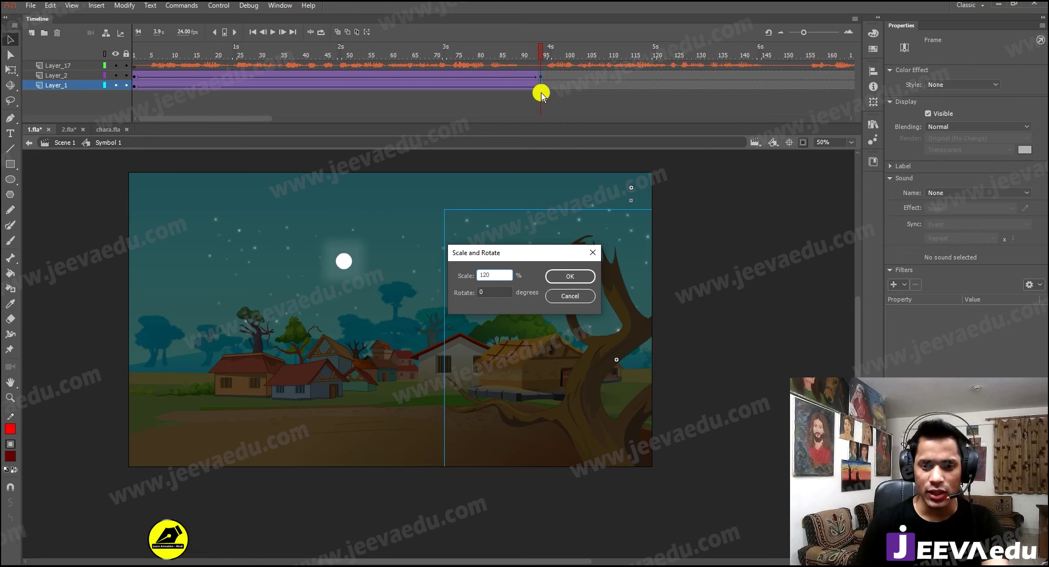
pyautogui.click(570, 277)
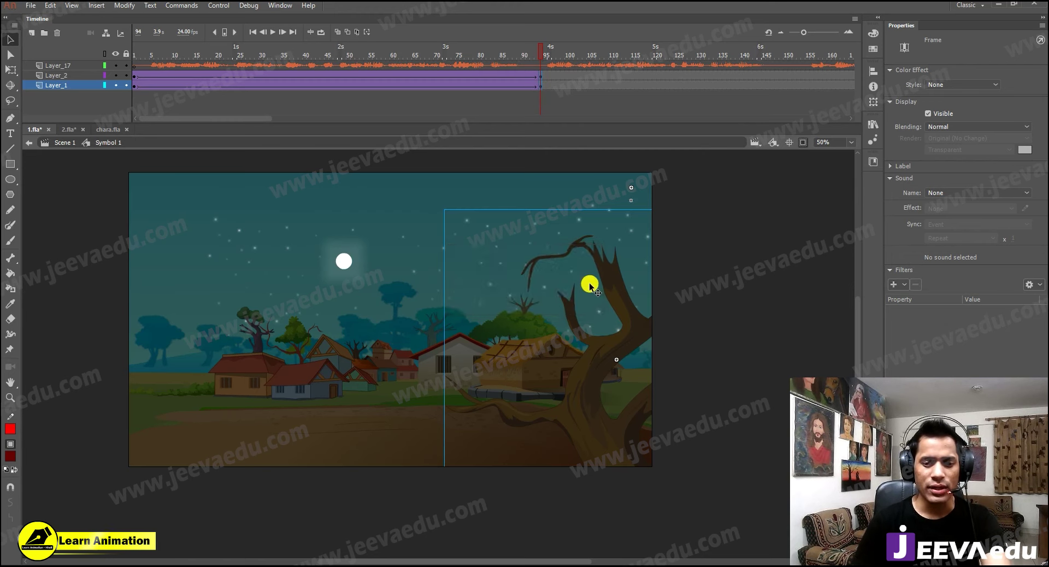
pyautogui.moveTo(532, 360); pyautogui.dragTo(535, 354)
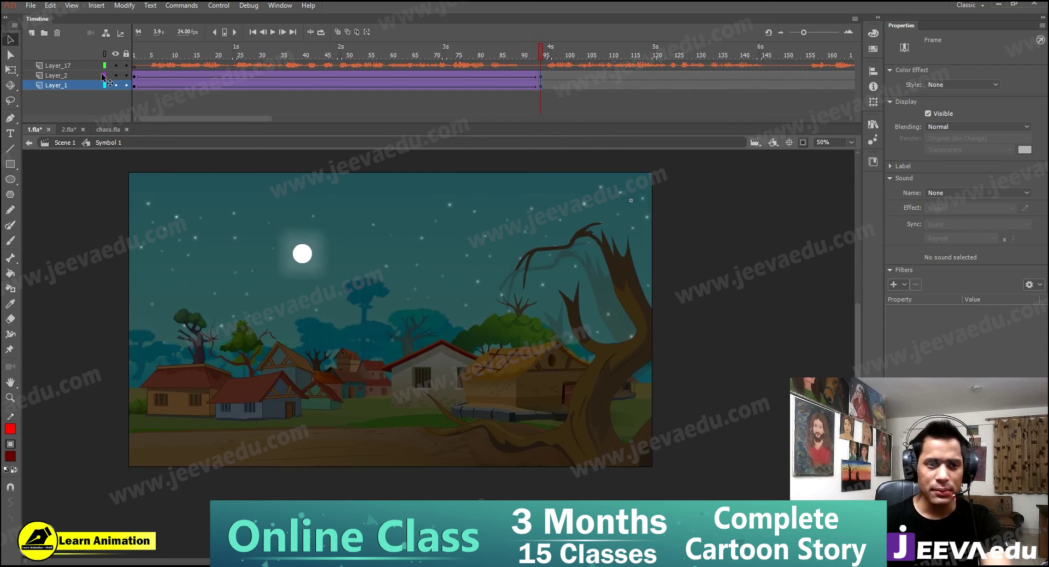
# Step: Hide Layer_17 and preview the camera push-in from the start of the timeline by playing and scrubbing it
pyautogui.click(138, 65)
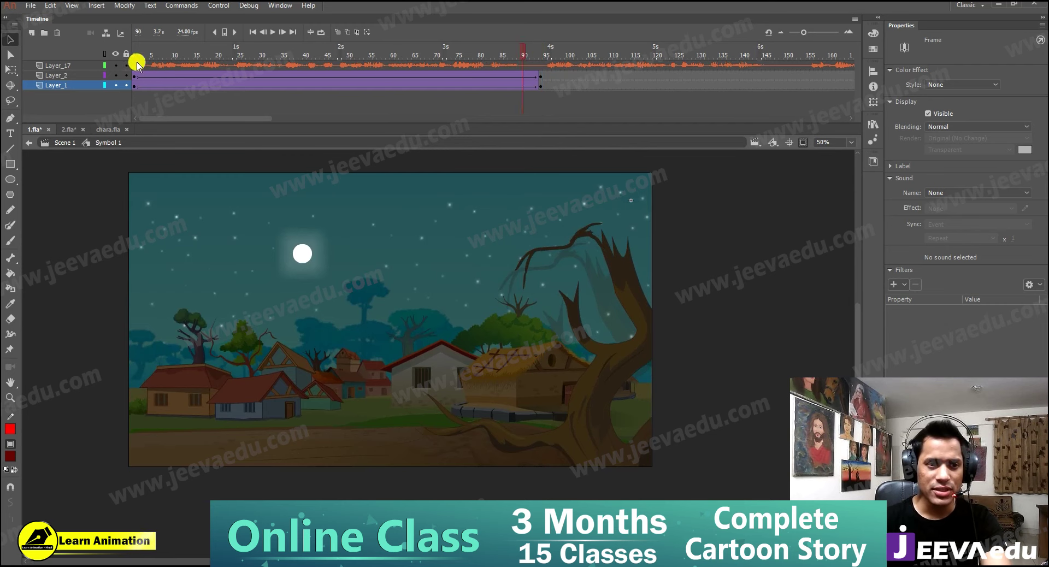
pyautogui.click(116, 65)
pyautogui.click(149, 55)
pyautogui.press('Return')
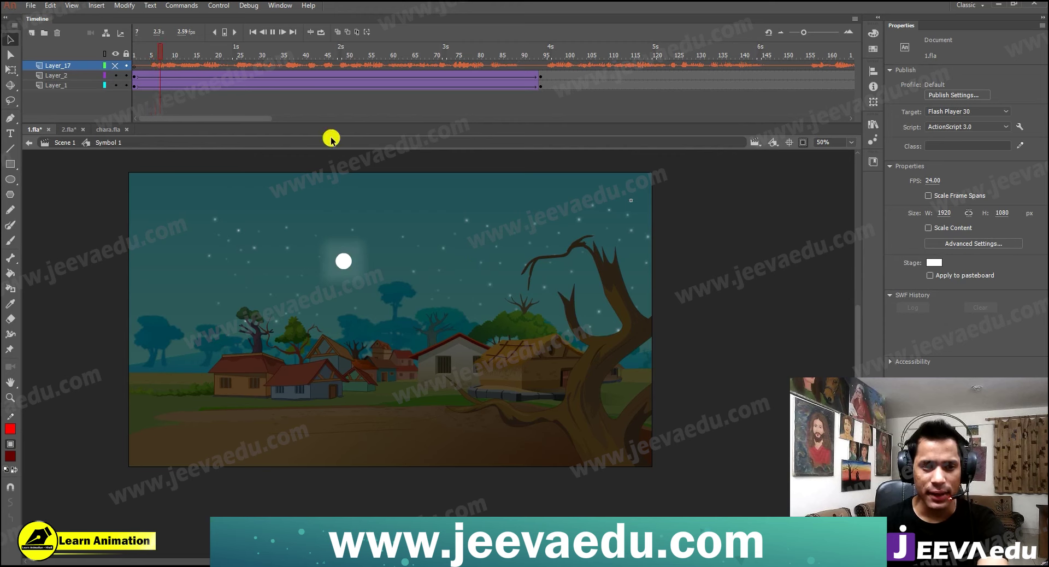
pyautogui.moveTo(195, 55); pyautogui.dragTo(486, 87)
pyautogui.moveTo(407, 347); pyautogui.dragTo(460, 368)
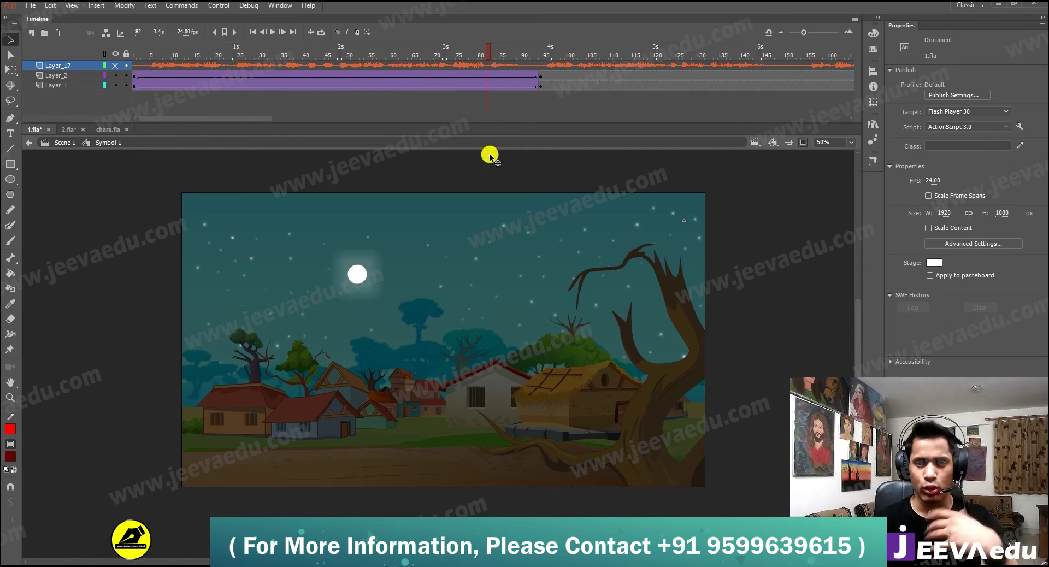
# Step: Hide the background on Layer_1 and play the dead tree's tween on its own from frame 1
pyautogui.click(113, 84)
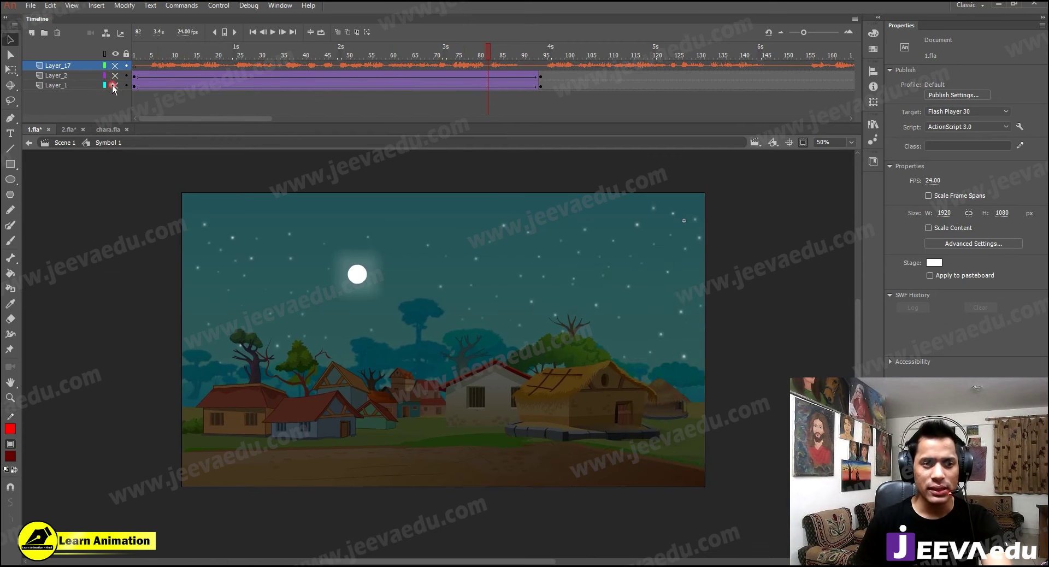
pyautogui.click(113, 75)
pyautogui.moveTo(188, 58); pyautogui.dragTo(112, 74)
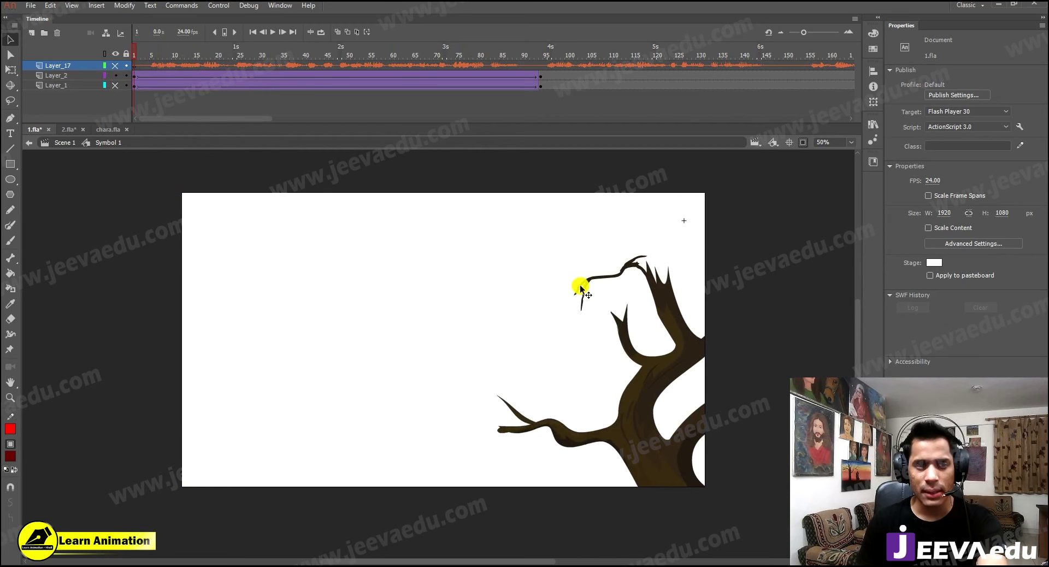
pyautogui.press('Return')
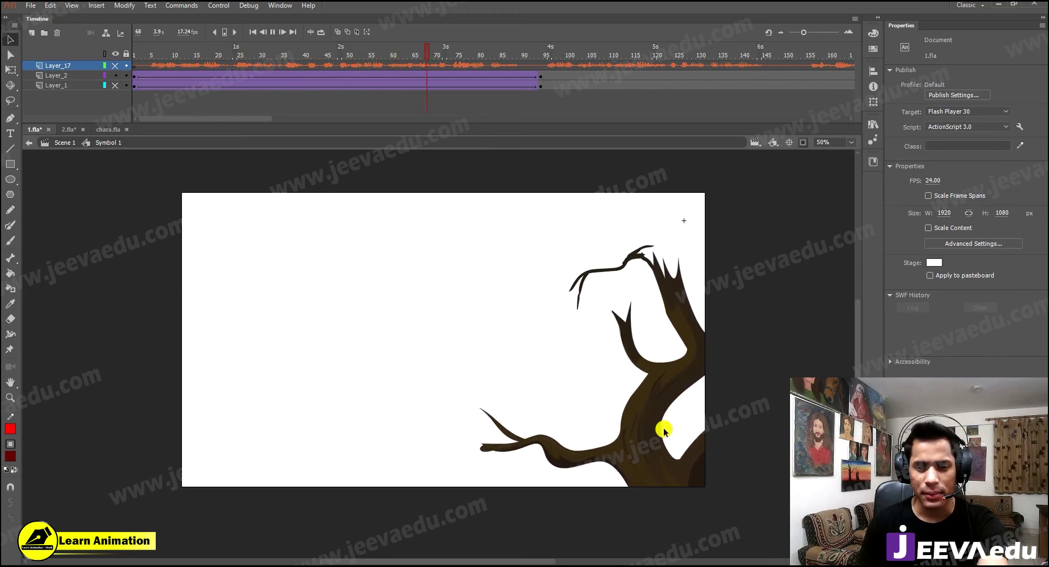
pyautogui.moveTo(417, 50); pyautogui.dragTo(134, 55)
# Step: Preview the background's tween without the tree up to frame 94, and show Layer_2 again
pyautogui.click(115, 75)
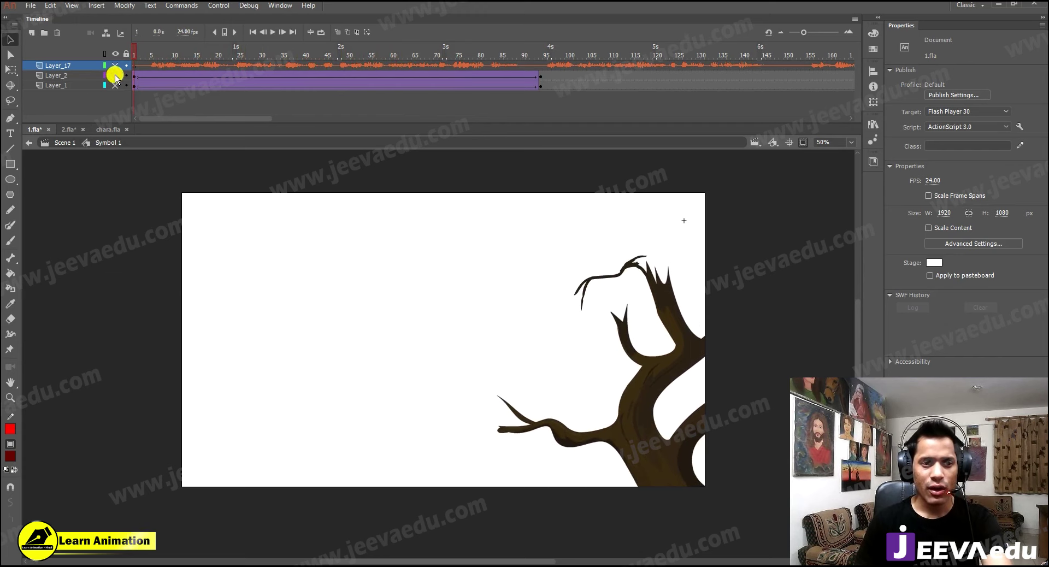
pyautogui.click(115, 85)
pyautogui.click(136, 49)
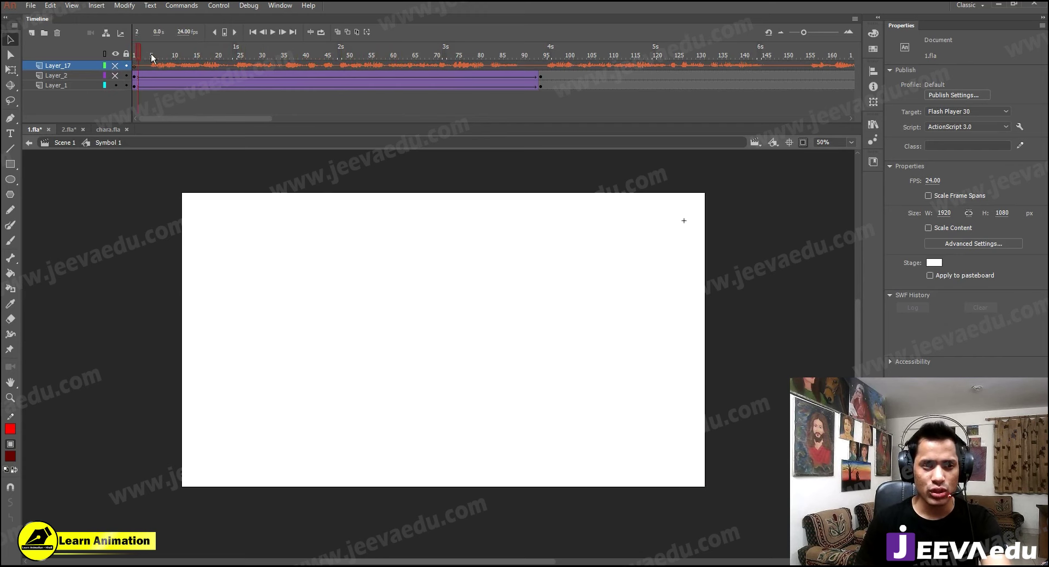
pyautogui.press('Return')
pyautogui.moveTo(173, 62); pyautogui.dragTo(505, 71)
pyautogui.click(116, 77)
pyautogui.click(122, 79)
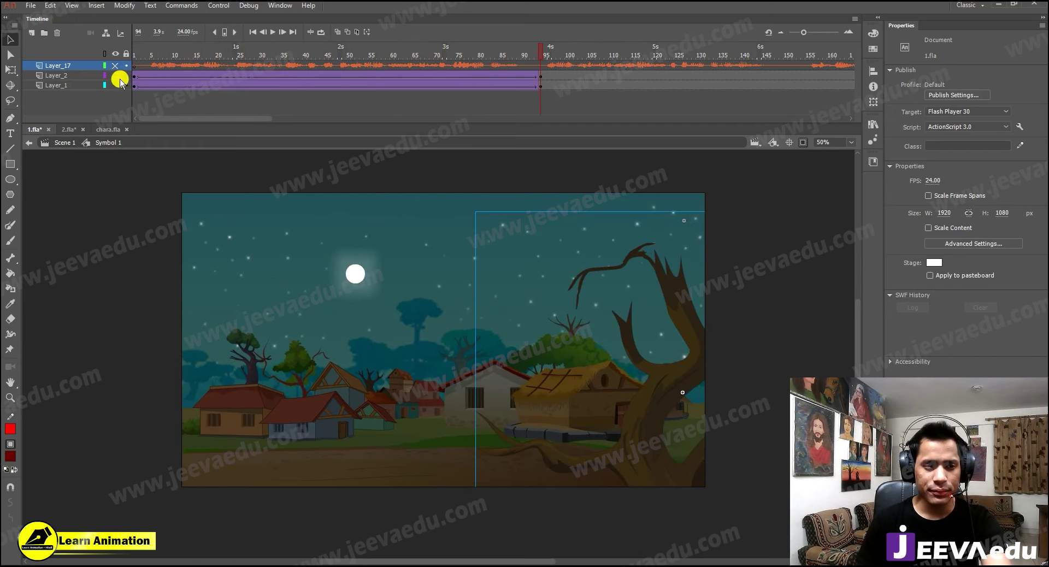
# Step: Enlarge the dead tree further at frame 94 and nudge it right and slightly down, partly beyond the stage's right edge
pyautogui.hotkey('ctrl', 'alt', 's')
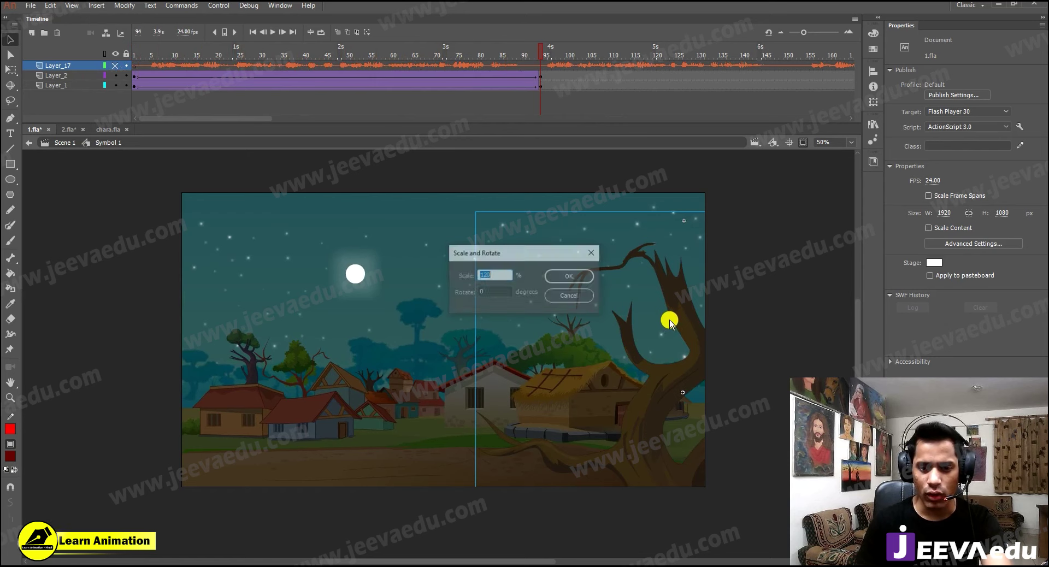
pyautogui.write('11')
pyautogui.press('Return')
pyautogui.hotkey('shift', 'Right')
pyautogui.hotkey('shift', 'Right')
pyautogui.hotkey('shift', 'Right')
pyautogui.hotkey('shift', 'Right')
pyautogui.hotkey('shift', 'Right')
pyautogui.hotkey('shift', 'Down')
pyautogui.hotkey('shift', 'Down')
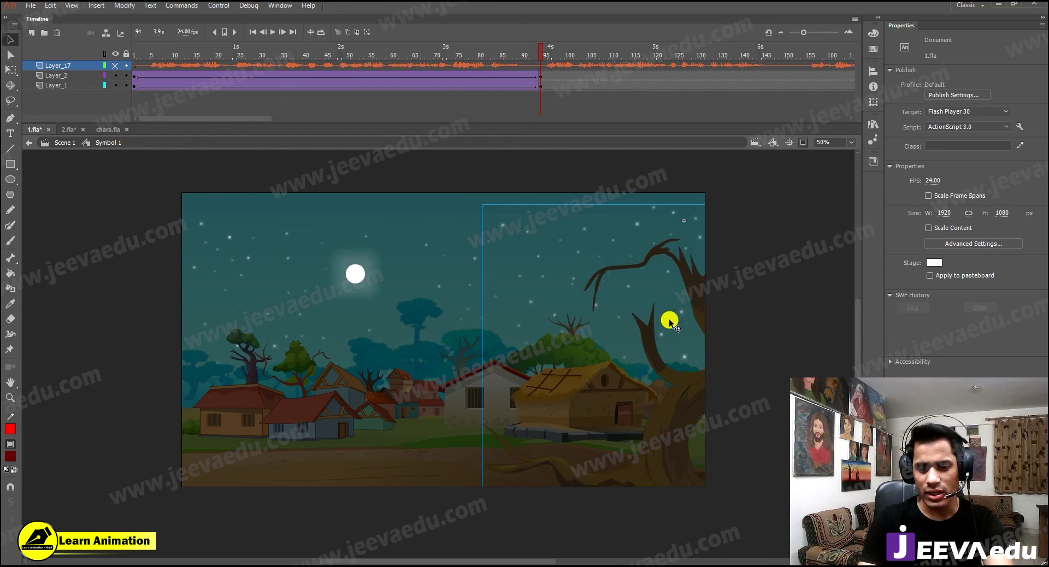
pyautogui.hotkey('shift', 'Right')
pyautogui.hotkey('shift', 'Right')
pyautogui.hotkey('shift', 'Right')
pyautogui.hotkey('shift', 'Right')
pyautogui.hotkey('shift', 'Right')
pyautogui.hotkey('shift', 'Right')
pyautogui.hotkey('shift', 'Right')
pyautogui.hotkey('shift', 'Right')
pyautogui.hotkey('shift', 'Down')
pyautogui.hotkey('shift', 'Down')
pyautogui.hotkey('shift', 'Down')
pyautogui.hotkey('shift', 'Down')
pyautogui.hotkey('shift', 'Right')
pyautogui.hotkey('shift', 'Right')
pyautogui.hotkey('shift', 'Right')
pyautogui.hotkey('shift', 'Right')
pyautogui.hotkey('shift', 'Right')
pyautogui.hotkey('shift', 'Right')
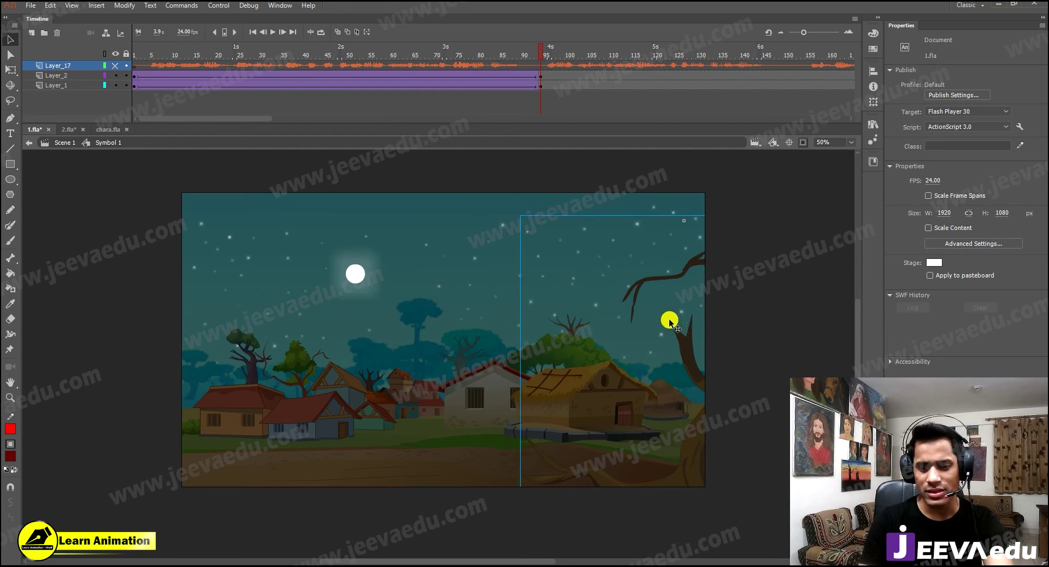
pyautogui.hotkey('shift', 'Up')
pyautogui.hotkey('shift', 'Up')
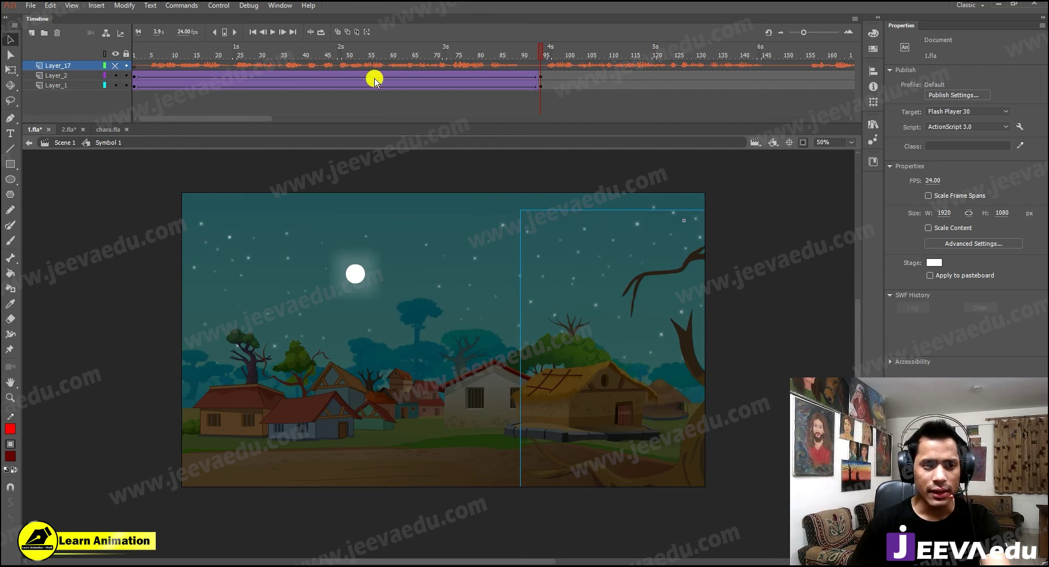
# Step: Play the enlarged dead tree's tween alone with the background layer hidden
pyautogui.click(114, 75)
pyautogui.click(114, 86)
pyautogui.click(115, 75)
pyautogui.click(115, 66)
pyautogui.press('Return')
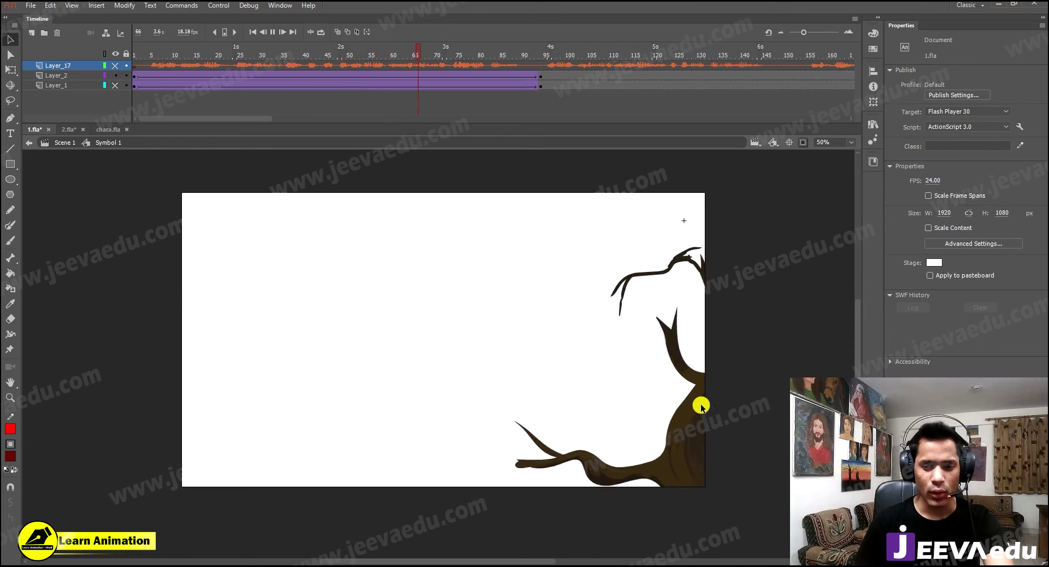
# Step: Nudge the dead tree slightly further right at frame 94 and replay its tween from frame 1
pyautogui.click(540, 76)
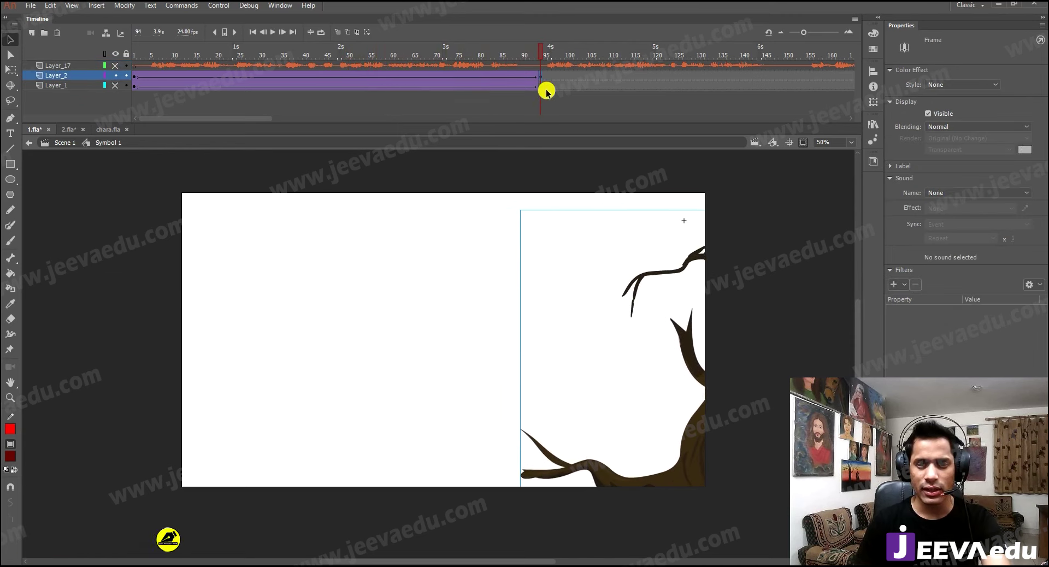
pyautogui.hotkey('shift', 'Right')
pyautogui.hotkey('shift', 'Right')
pyautogui.moveTo(540, 51); pyautogui.dragTo(134, 105)
pyautogui.press('Return')
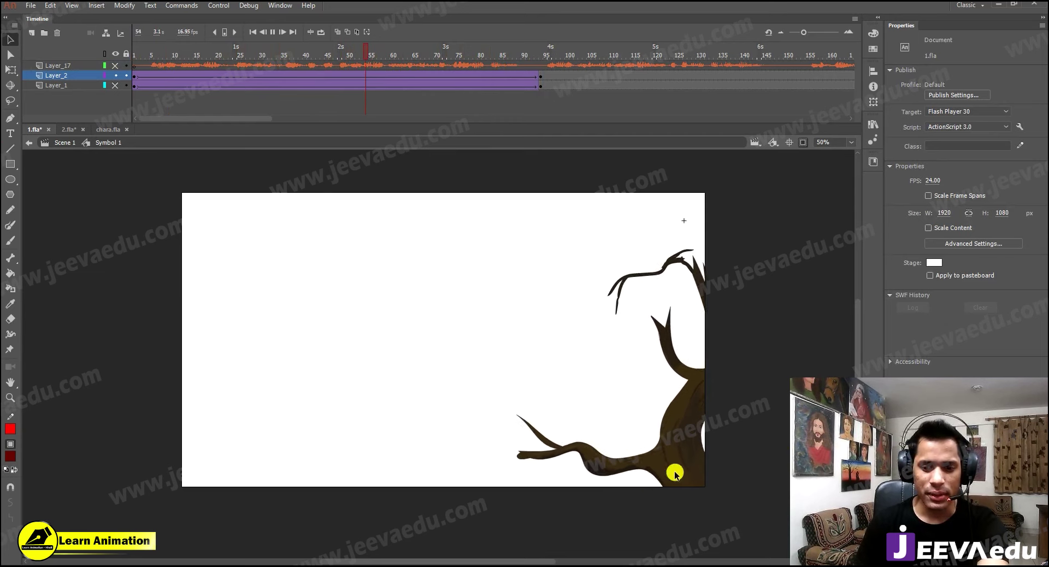
# Step: Show the background layer again, then play and scrub the background and dead tree tweens together from the first frames to their end
pyautogui.moveTo(415, 65); pyautogui.dragTo(90, 99)
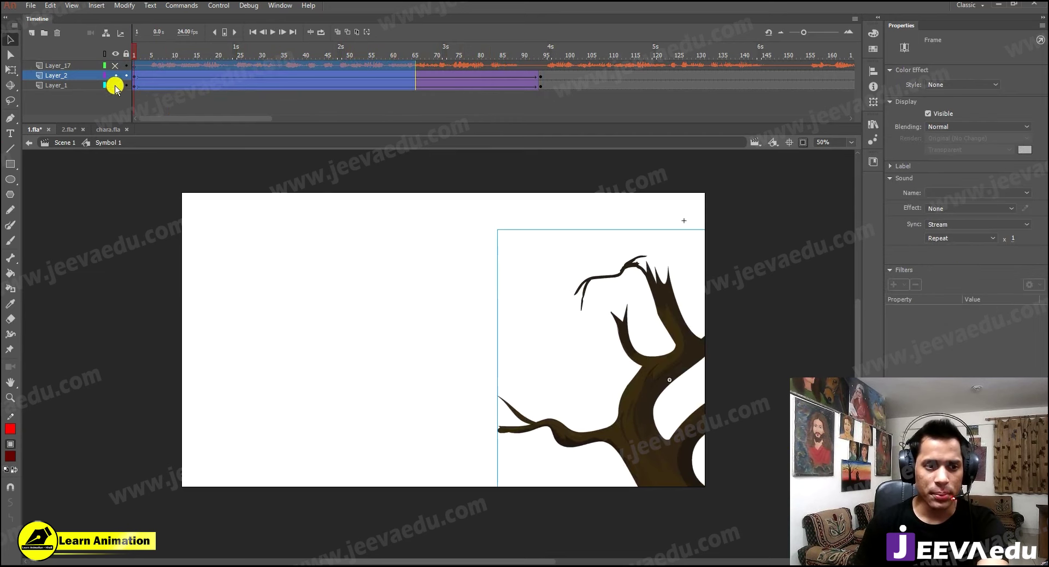
pyautogui.click(140, 53)
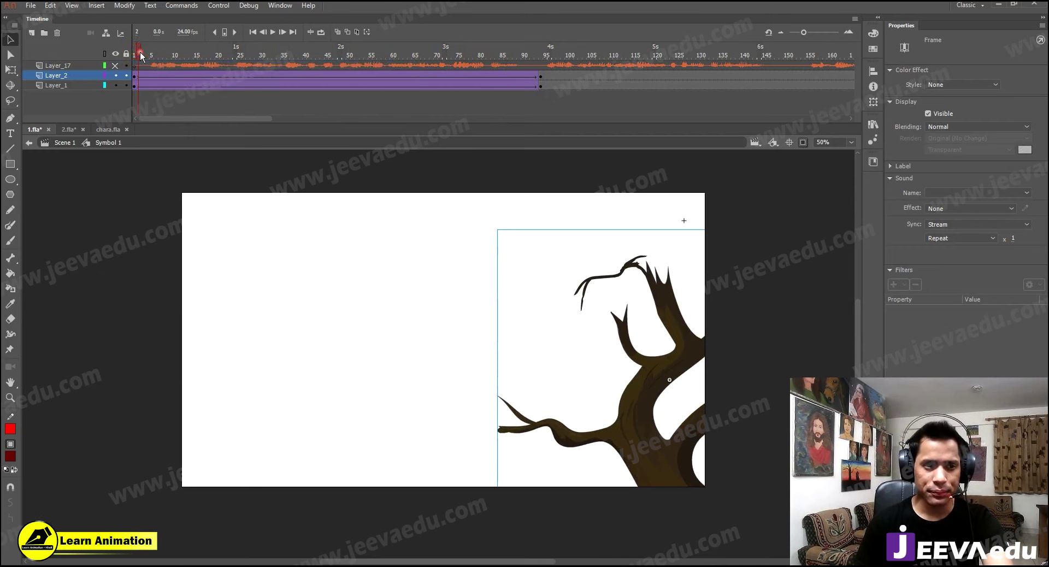
pyautogui.click(142, 52)
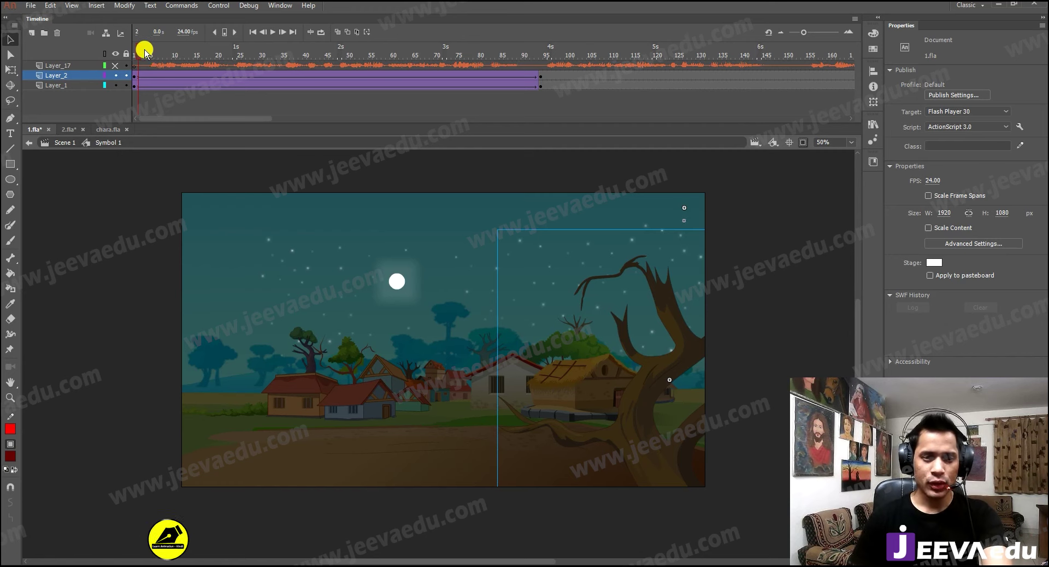
pyautogui.press('Return')
pyautogui.moveTo(319, 74); pyautogui.dragTo(547, 86)
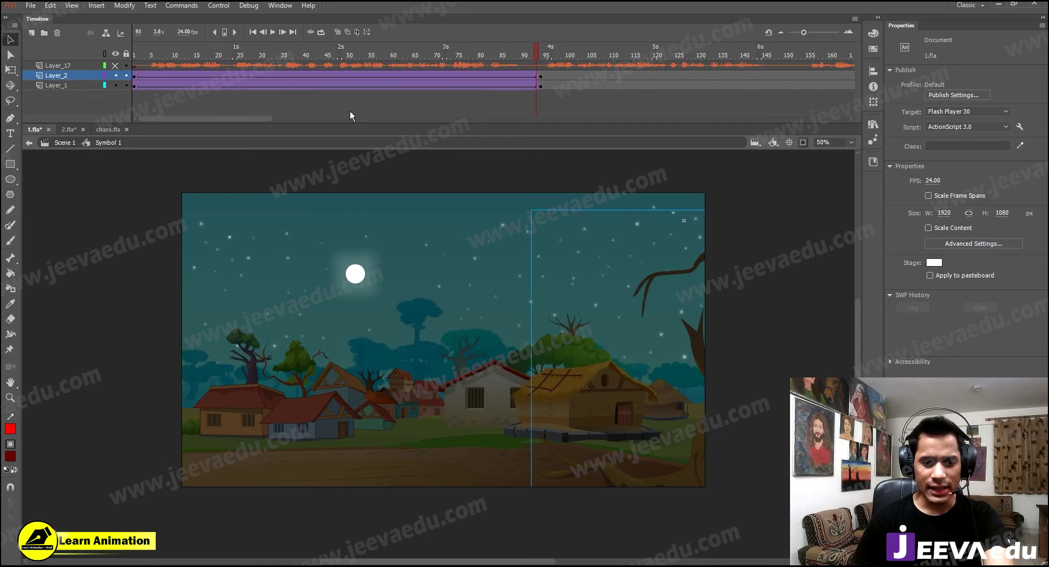
pyautogui.moveTo(251, 115); pyautogui.dragTo(581, 86)
# Step: Nudge the dead tree on Layer_2 slightly back to the left at frame 94
pyautogui.click(542, 75)
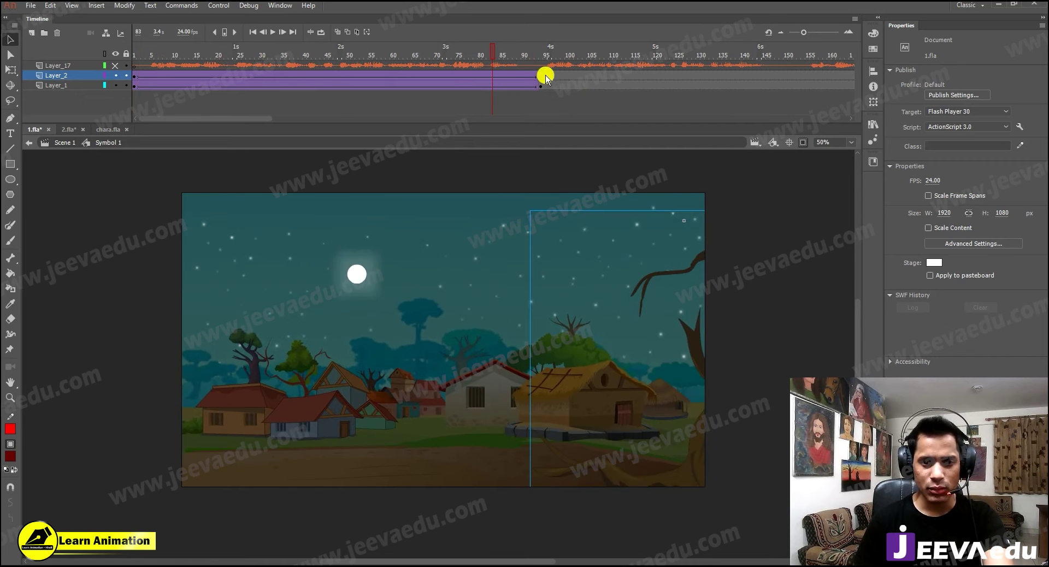
pyautogui.click(702, 462)
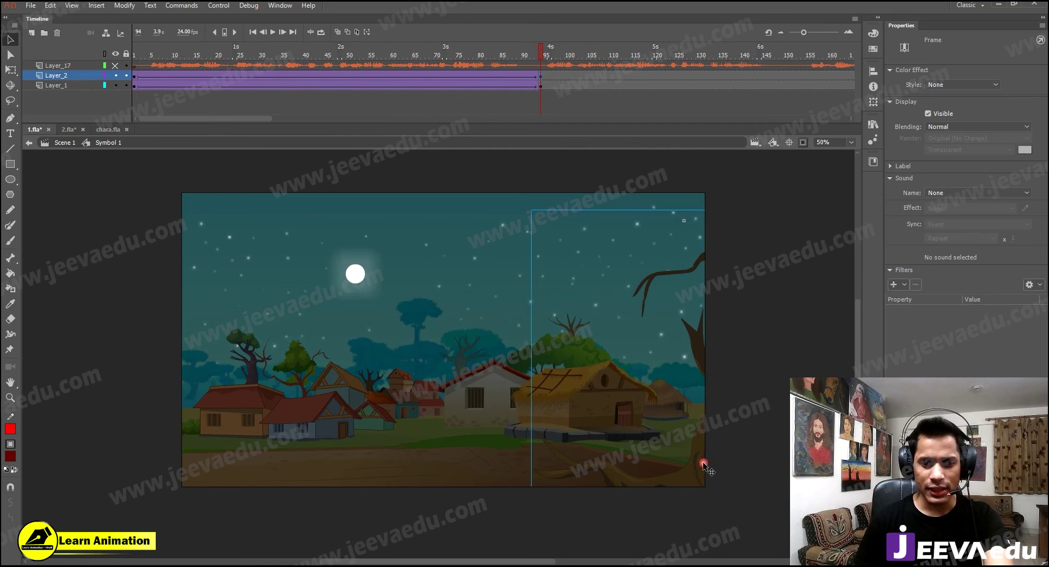
pyautogui.hotkey('shift', 'Left')
pyautogui.hotkey('shift', 'Left')
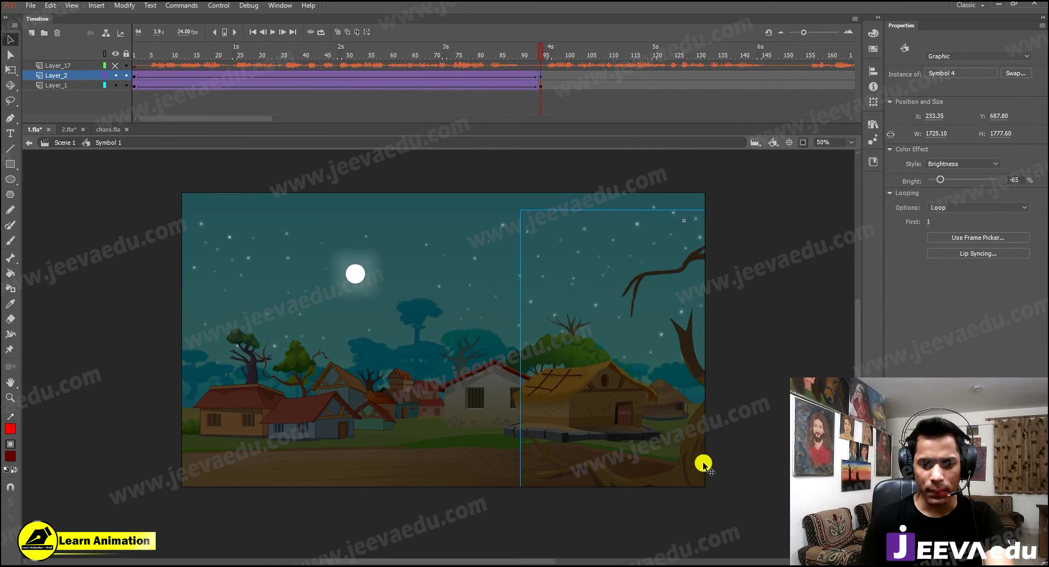
# Step: Insert blank keyframes at frame 95 on Layer_1 and Layer_2 to end the village shot
pyautogui.click(545, 85)
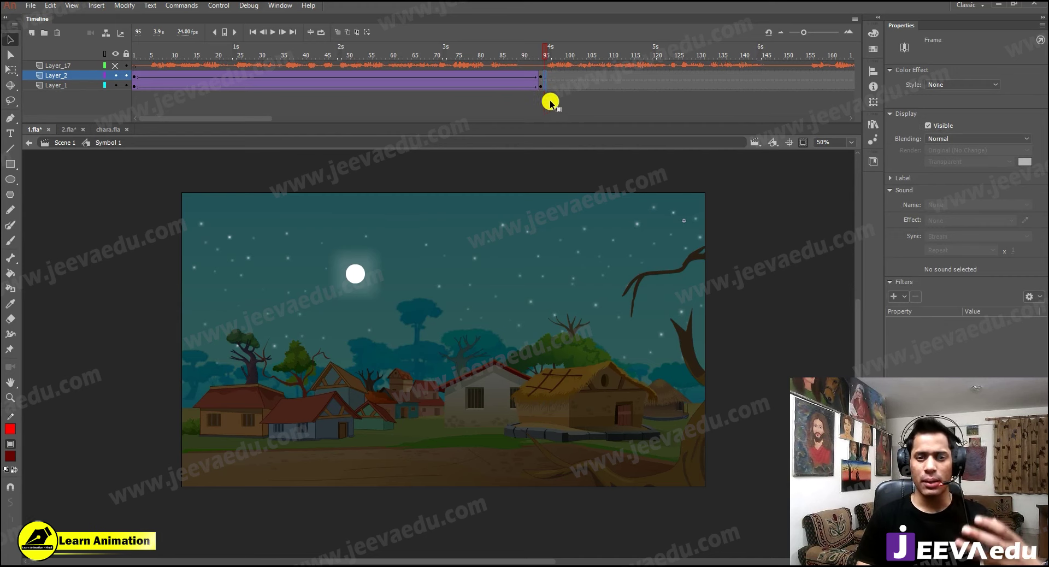
pyautogui.press('F7')
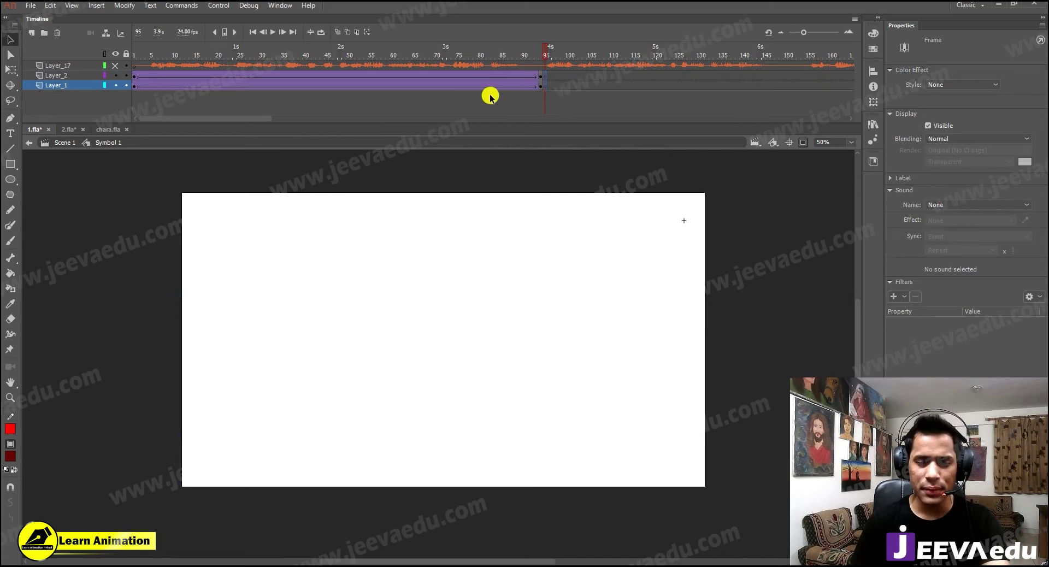
# Step: Switch to 2.fla and cut the whole room interior with its furniture and outdoor backdrop from the stage
pyautogui.click(71, 129)
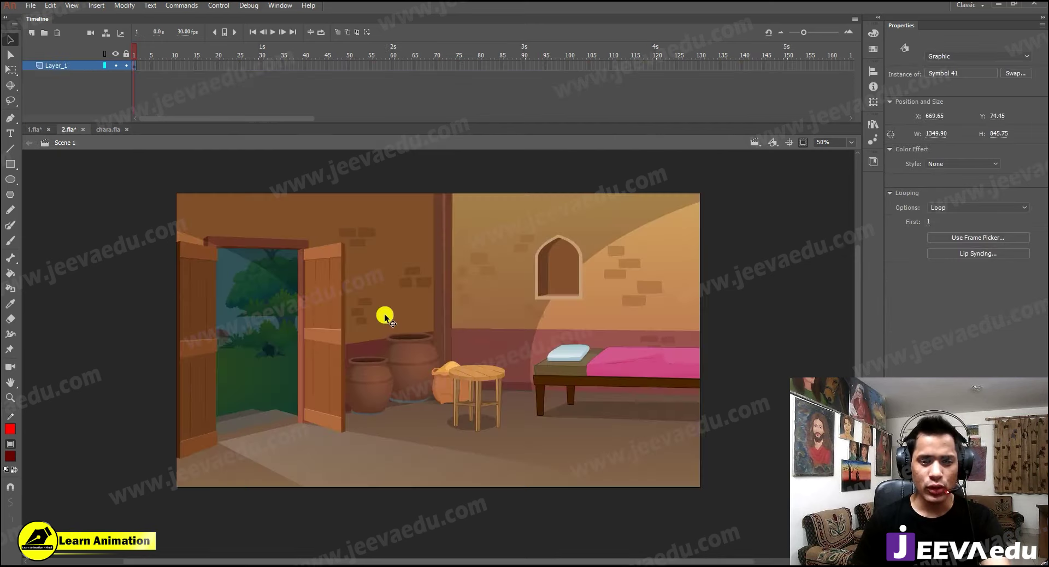
pyautogui.click(802, 142)
pyautogui.hotkey('ctrl', '-')
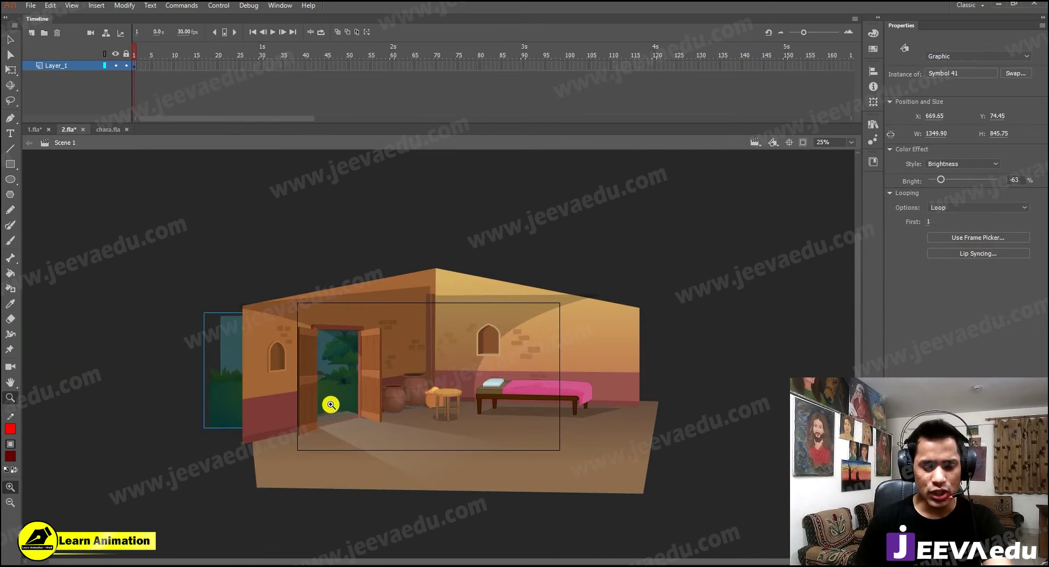
pyautogui.press('z')
pyautogui.click(428, 400)
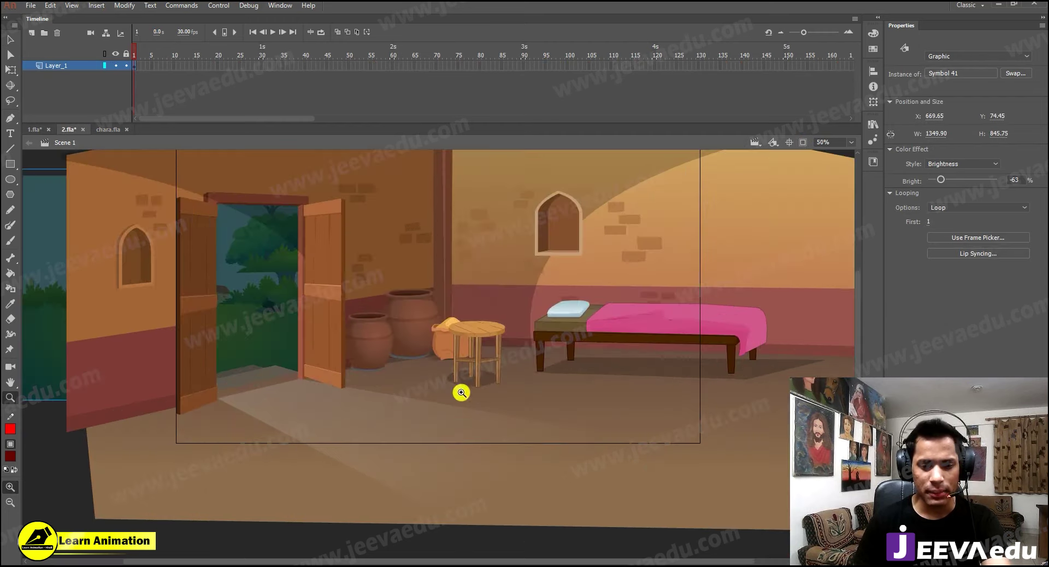
pyautogui.hotkey('ctrl', '-')
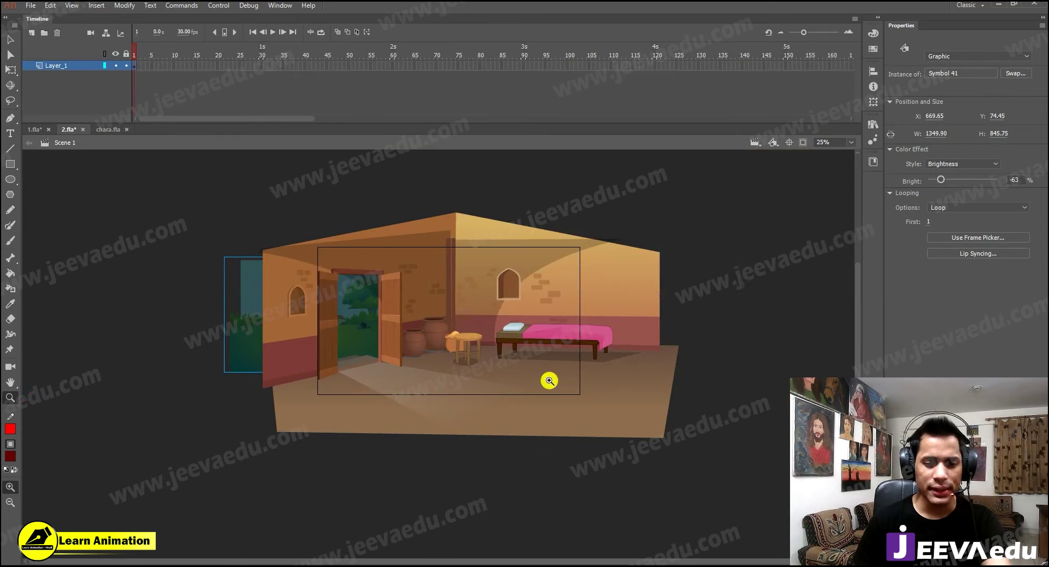
pyautogui.press('v')
pyautogui.moveTo(737, 274); pyautogui.dragTo(221, 423)
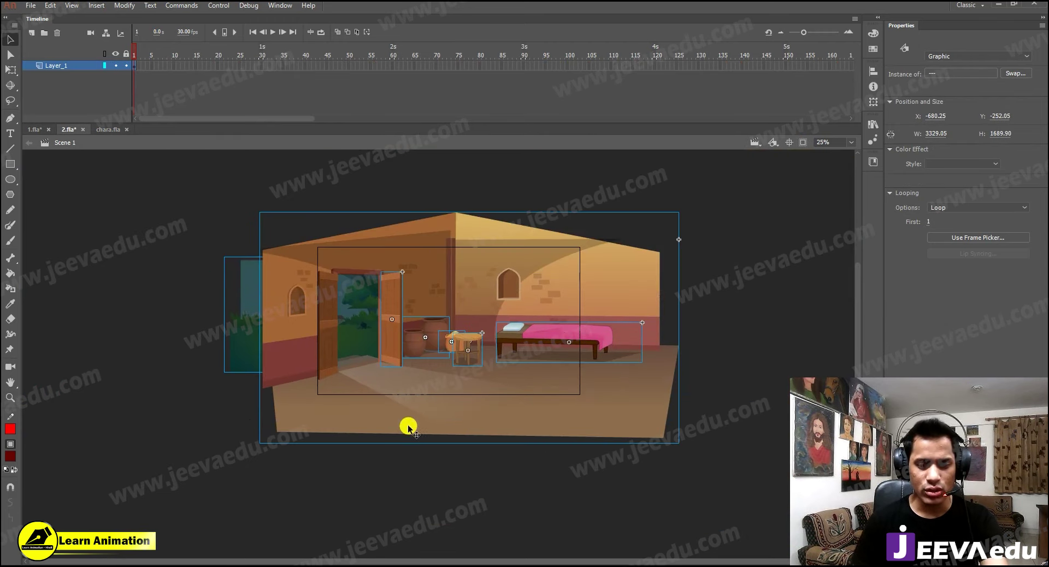
pyautogui.moveTo(727, 207); pyautogui.dragTo(169, 436)
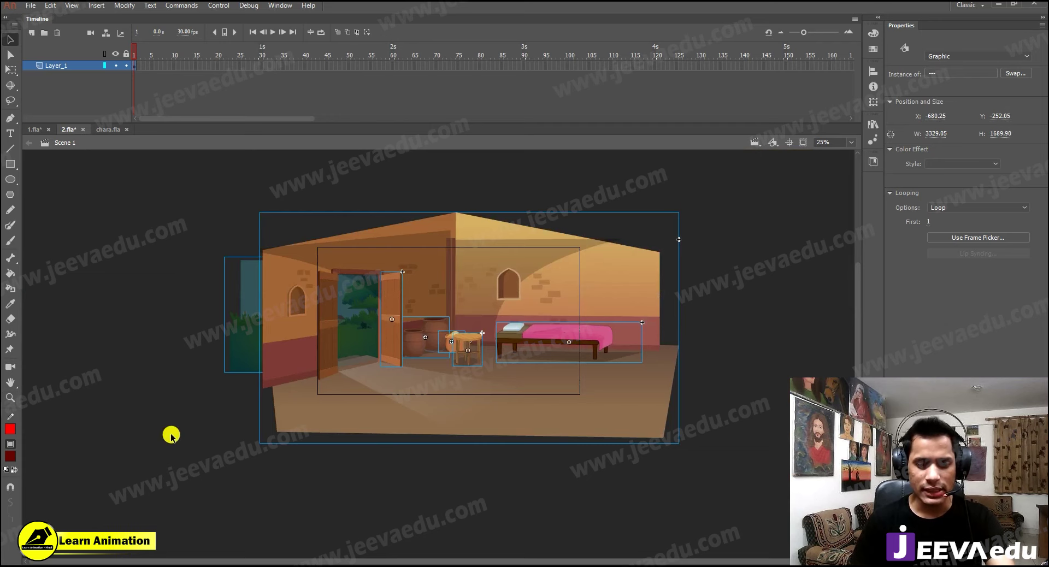
pyautogui.press('Delete')
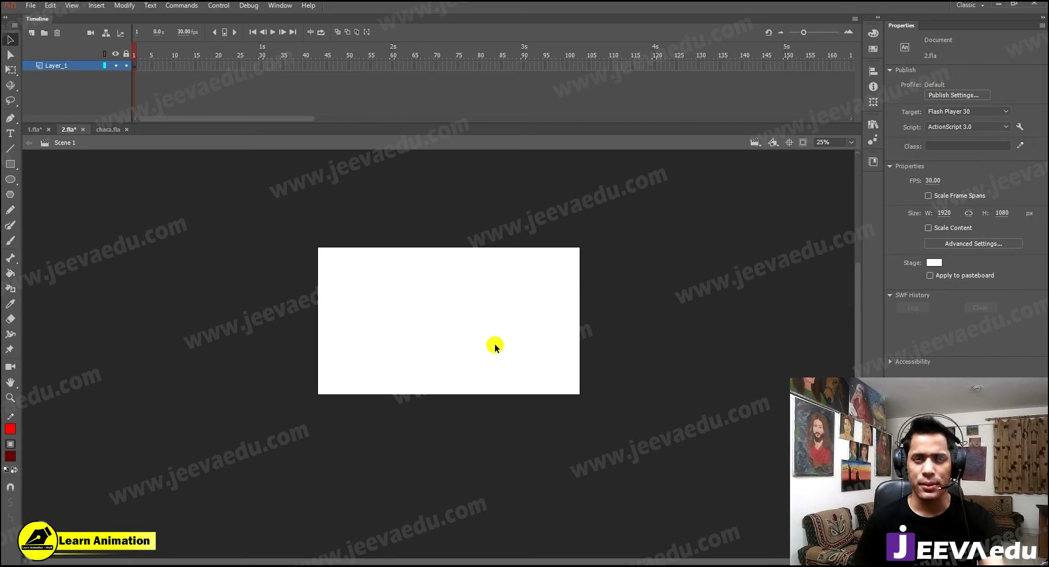
# Step: Paste the room interior in place at frame 95 of Layer_1 in 1.fla
pyautogui.click(40, 133)
pyautogui.click(546, 88)
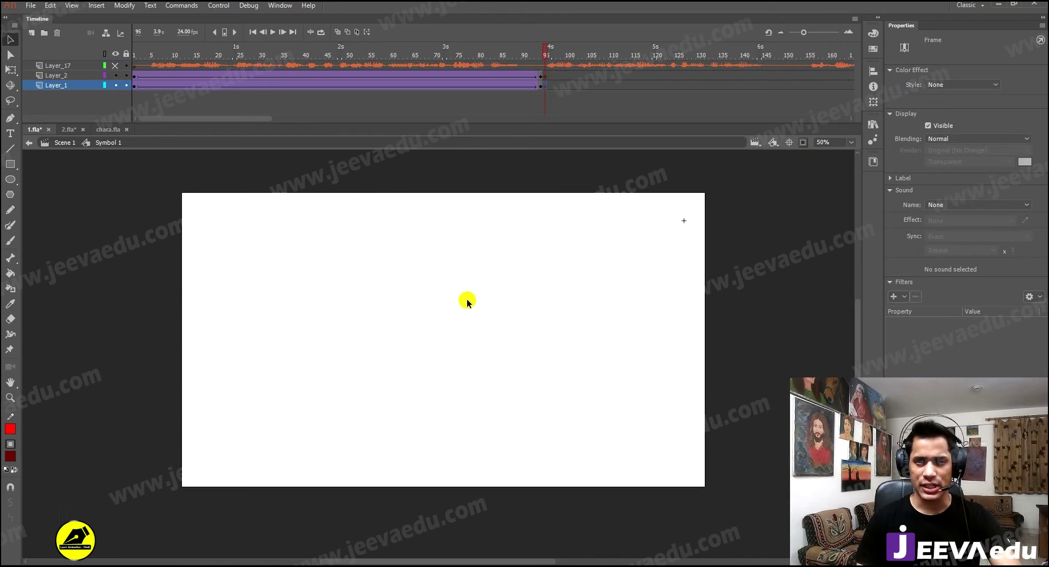
pyautogui.hotkey('ctrl', 'shift', 'v')
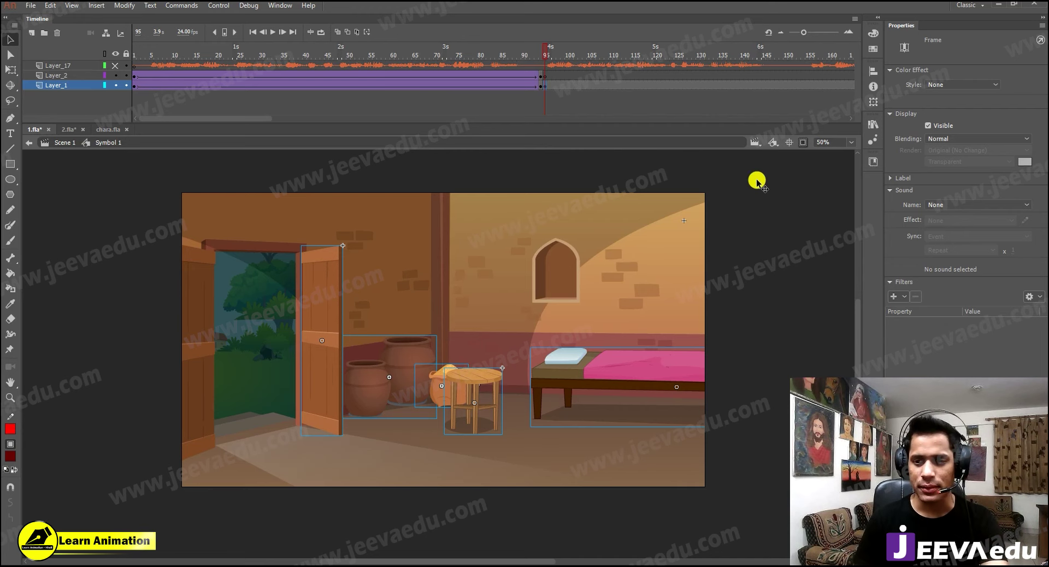
# Step: Select all room pieces except the outdoor backdrop and convert them into a single graphic symbol
pyautogui.click(804, 140)
pyautogui.click(392, 403)
pyautogui.hotkey('ctrl', '-')
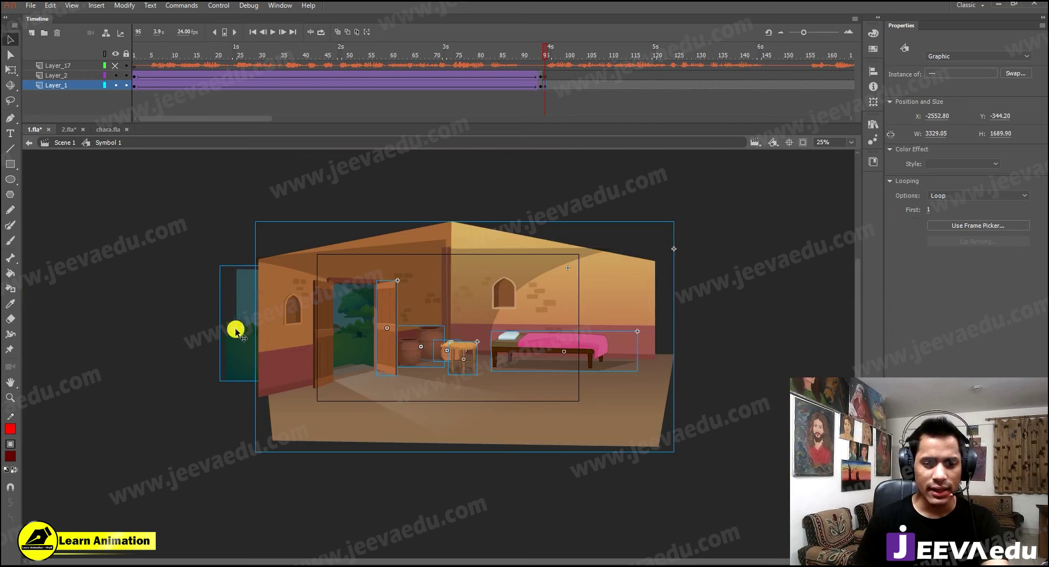
pyautogui.click(183, 365)
pyautogui.click(236, 351)
pyautogui.moveTo(222, 174); pyautogui.dragTo(758, 455)
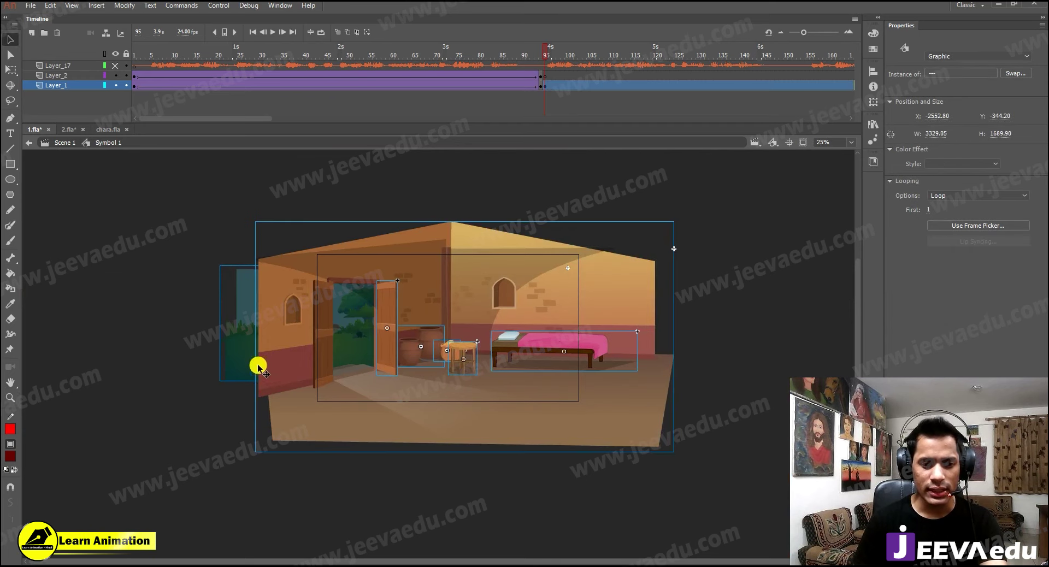
pyautogui.press('F8')
pyautogui.press('Escape')
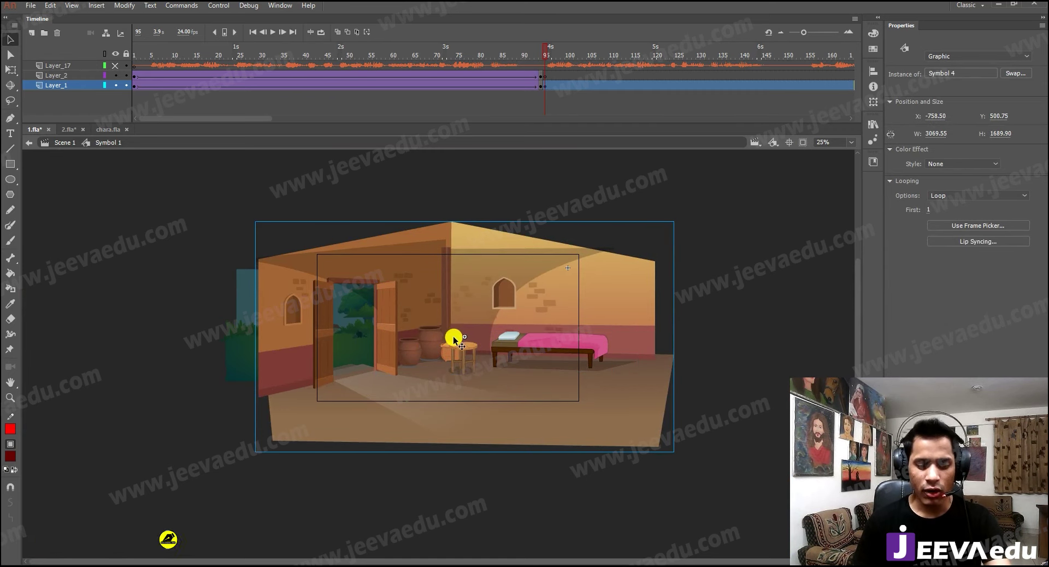
# Step: Cut the room symbol from Layer_1 and paste it in place at frame 95 of Layer_2
pyautogui.press('Delete')
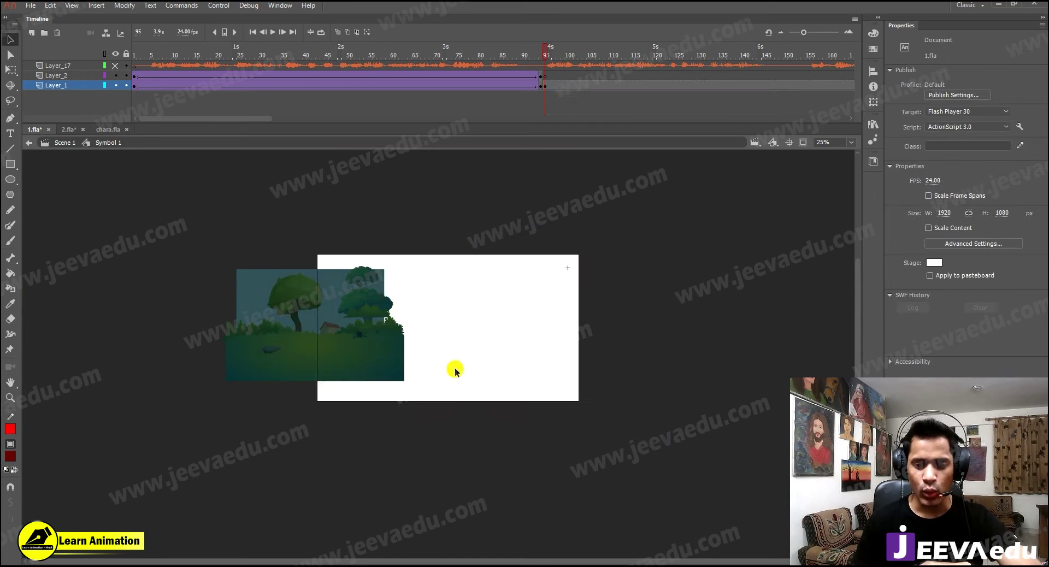
pyautogui.click(544, 79)
pyautogui.rightClick(464, 248)
pyautogui.click(504, 289)
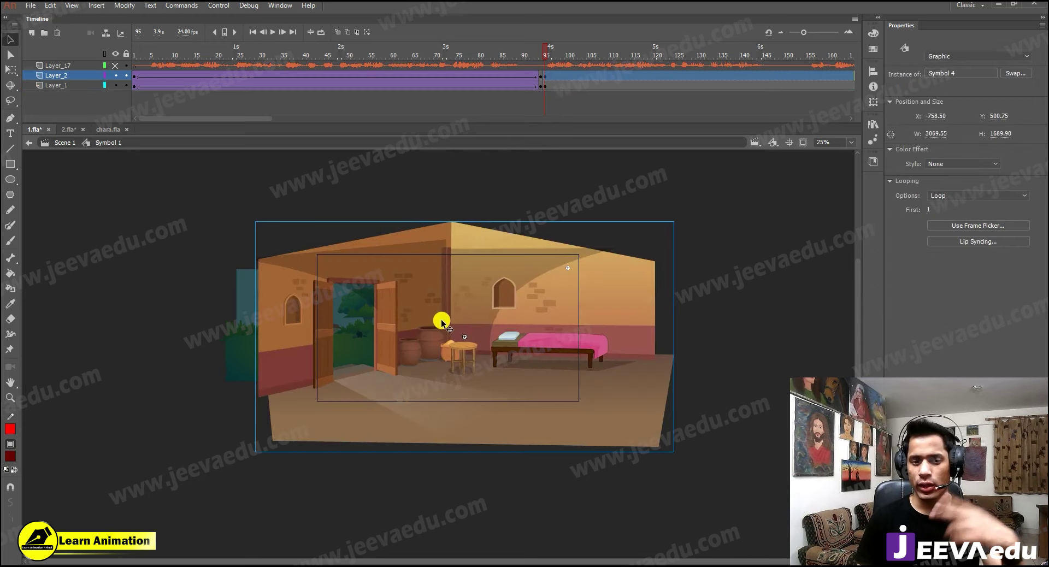
# Step: Select the outdoor backdrop and the room symbol in turn to check which layer each one is on
pyautogui.hotkey('ctrl', 'space')
pyautogui.keyDown('ctrl'); pyautogui.click(277, 335); pyautogui.keyUp('ctrl')
pyautogui.click(136, 335)
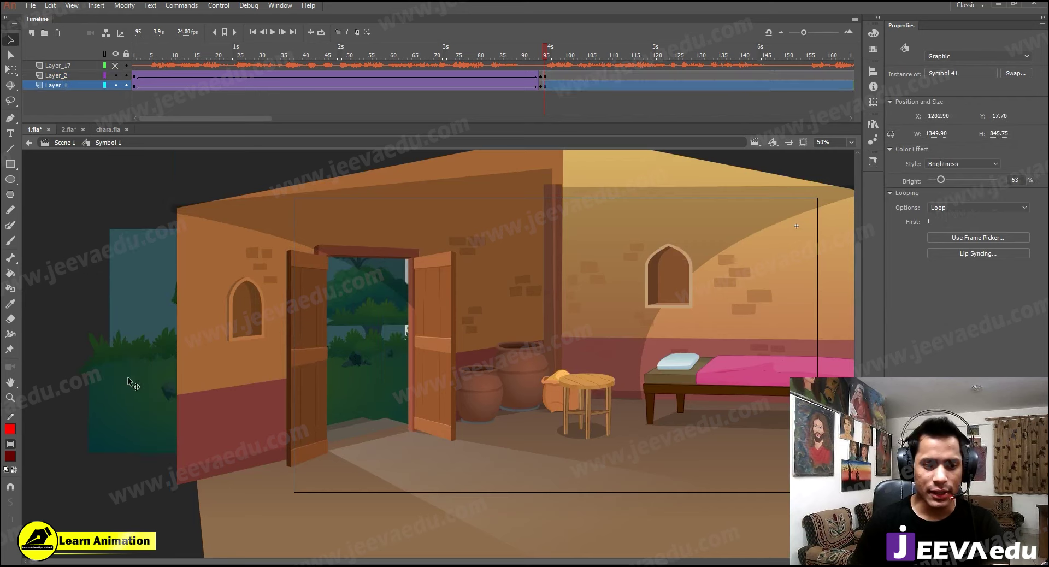
pyautogui.click(468, 204)
pyautogui.hotkey('ctrl', 'alt', 'space')
pyautogui.keyDown('ctrl'); pyautogui.keyDown('alt'); pyautogui.click(483, 345); pyautogui.keyUp('alt'); pyautogui.keyUp('ctrl')
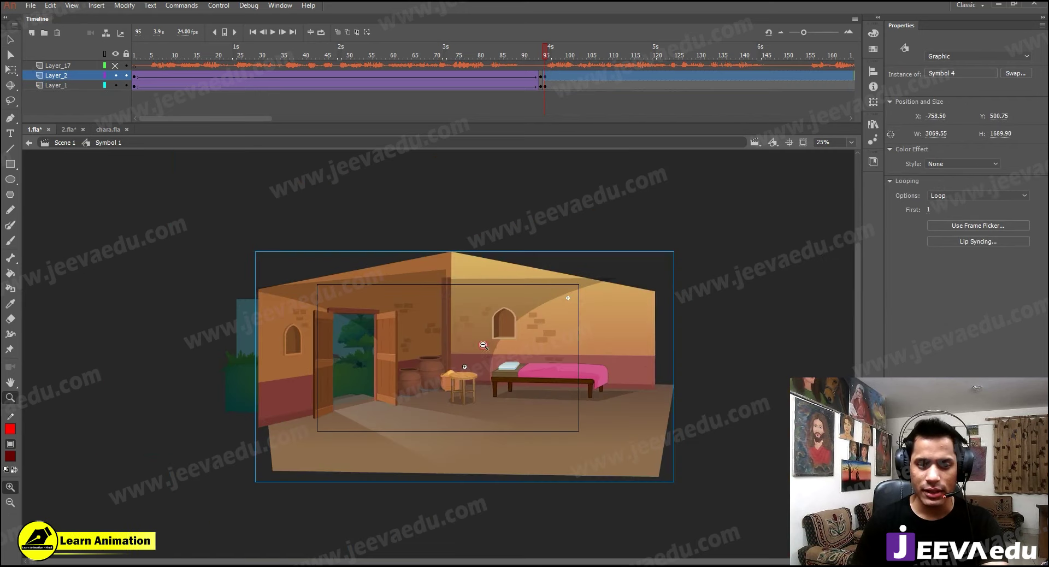
# Step: Add a new layer above Layer_2 and insert a blank keyframe on it at frame 95
pyautogui.click(34, 35)
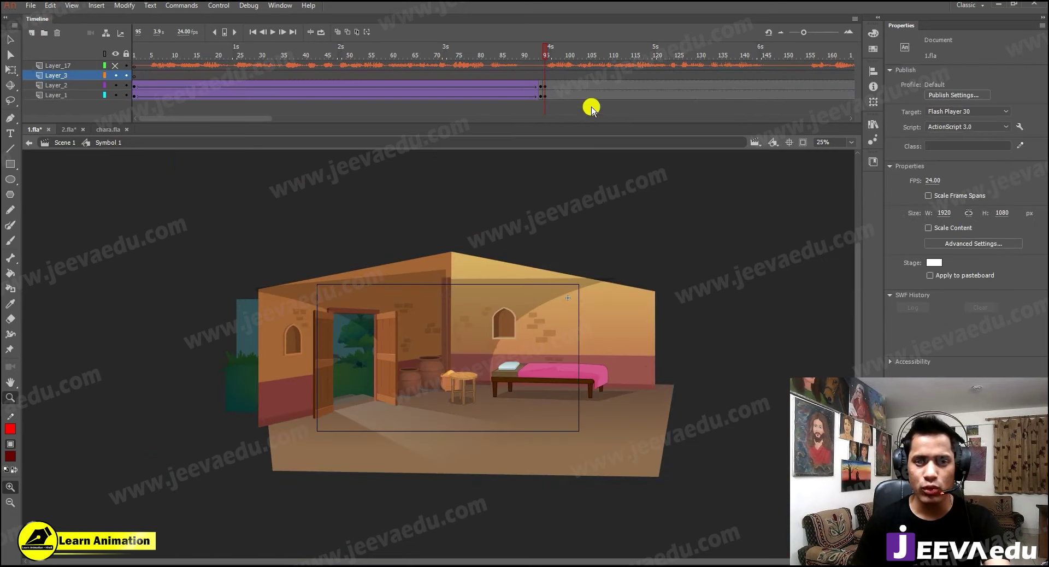
pyautogui.click(545, 75)
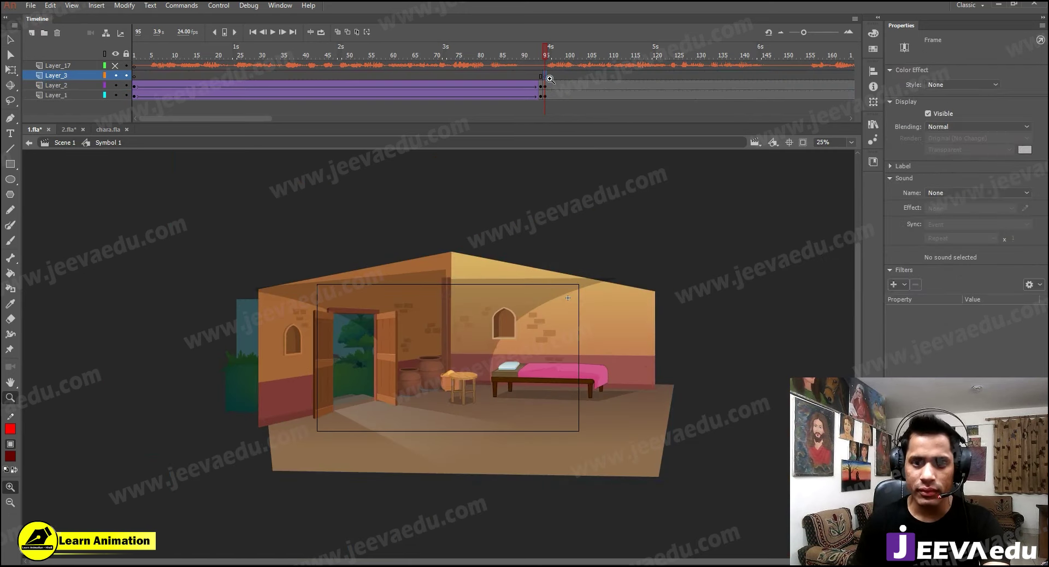
pyautogui.click(802, 142)
pyautogui.click(402, 381)
pyautogui.press('space')
pyautogui.moveTo(515, 381); pyautogui.dragTo(502, 389)
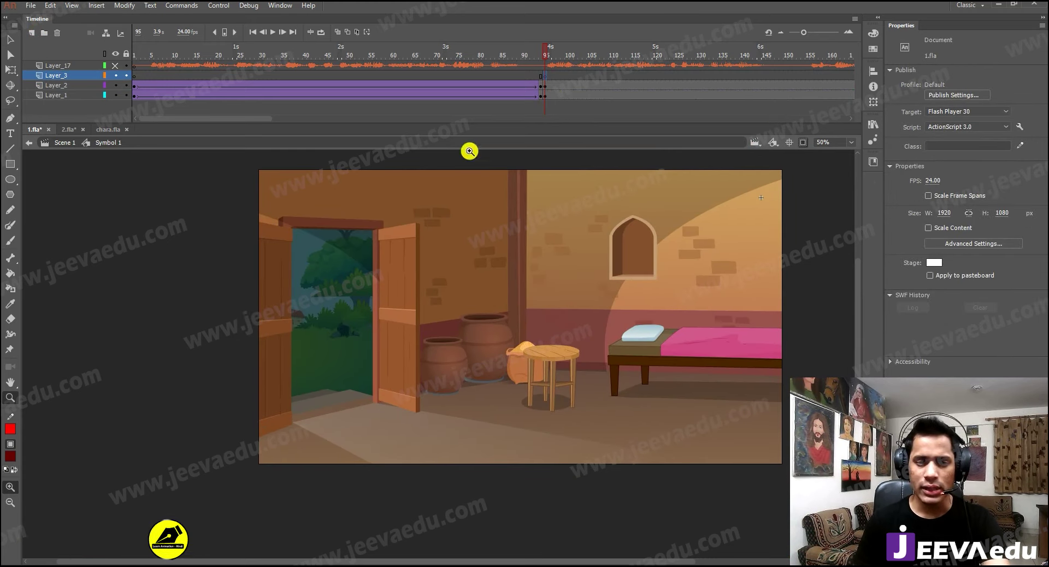
# Step: Scrub through the seated young man's symbol animation in chara.fla, then copy his instance from the main scene
pyautogui.click(107, 130)
pyautogui.press('v')
pyautogui.click(306, 366)
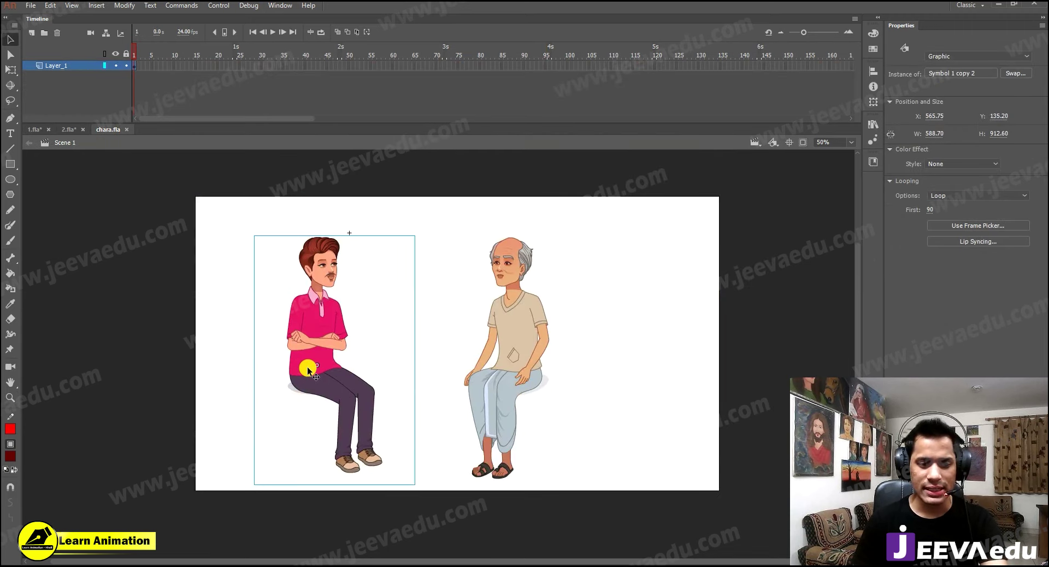
pyautogui.doubleClick(307, 366)
pyautogui.moveTo(472, 57); pyautogui.dragTo(2, 116)
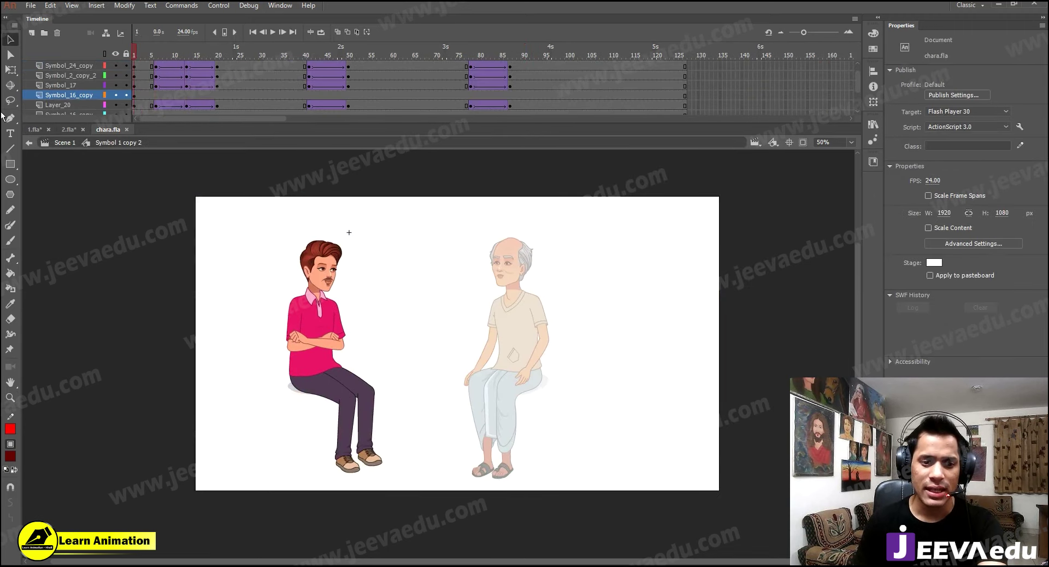
pyautogui.moveTo(320, 122); pyautogui.dragTo(248, 132)
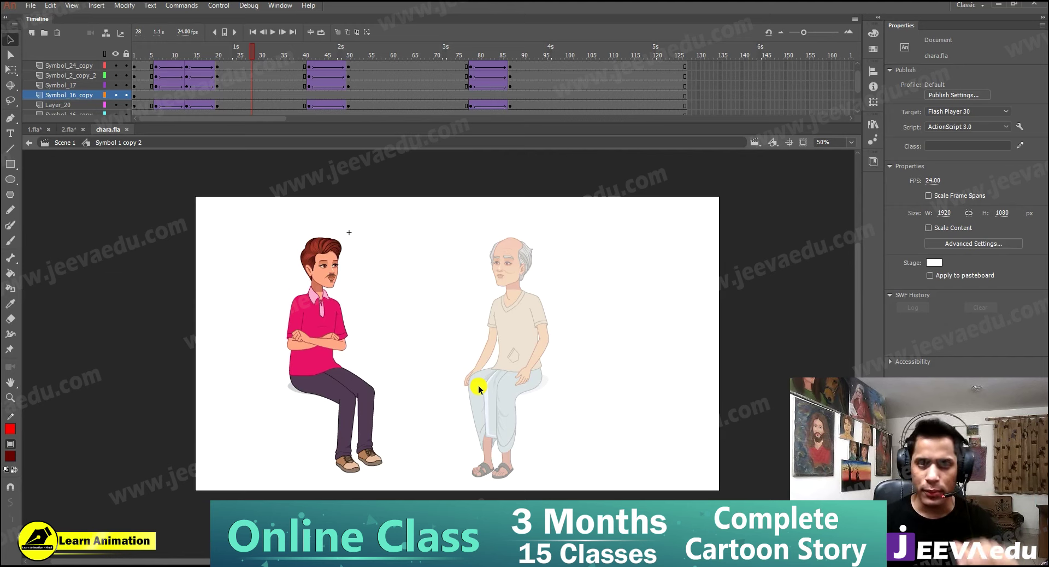
pyautogui.click(70, 145)
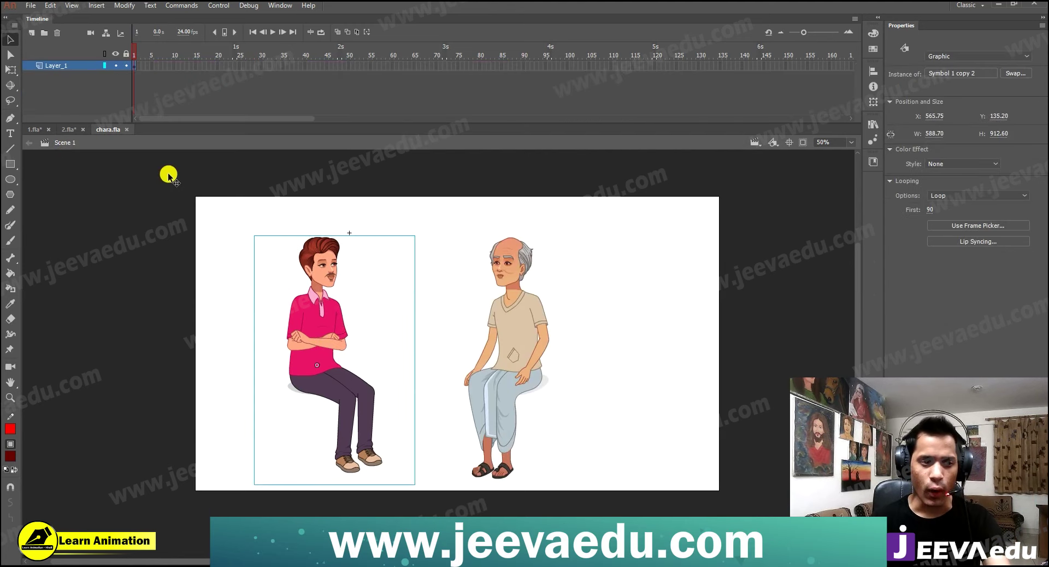
# Step: Paste the seated young man at frame 95 of Layer_3 in 1.fla and place him on the round stool
pyautogui.click(30, 130)
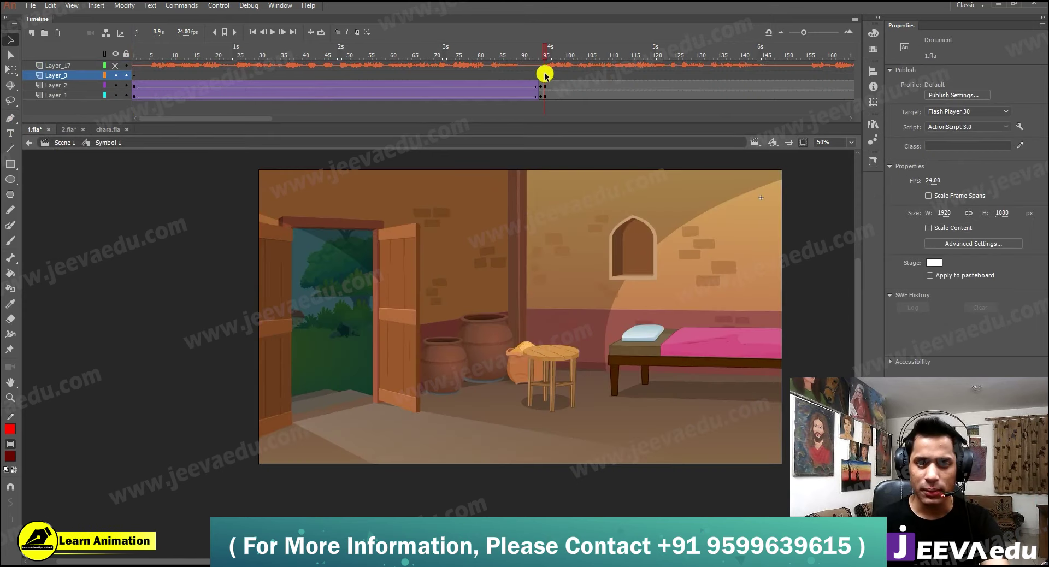
pyautogui.click(544, 75)
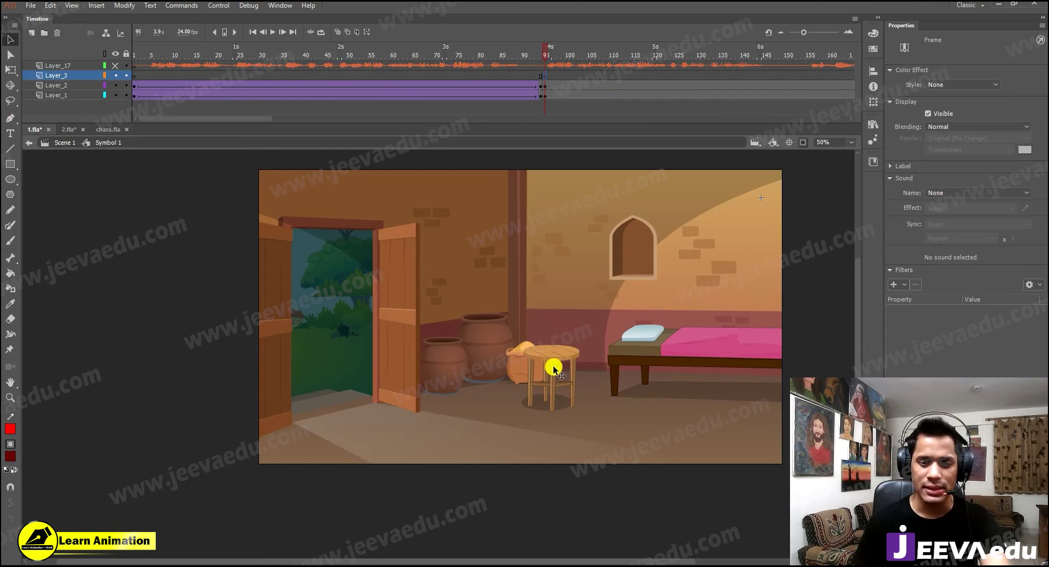
pyautogui.hotkey('ctrl', 'shift', 'v')
pyautogui.moveTo(431, 367); pyautogui.dragTo(550, 336)
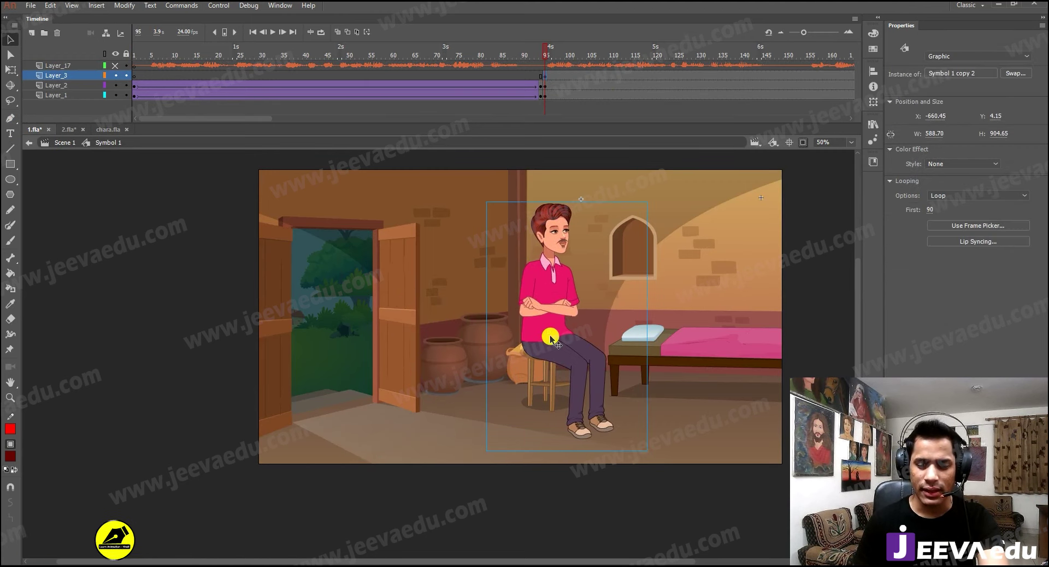
# Step: Scale the seated young man down by 80 percent twice and reposition him on the stool
pyautogui.hotkey('ctrl', 'alt', 's')
pyautogui.press('Return')
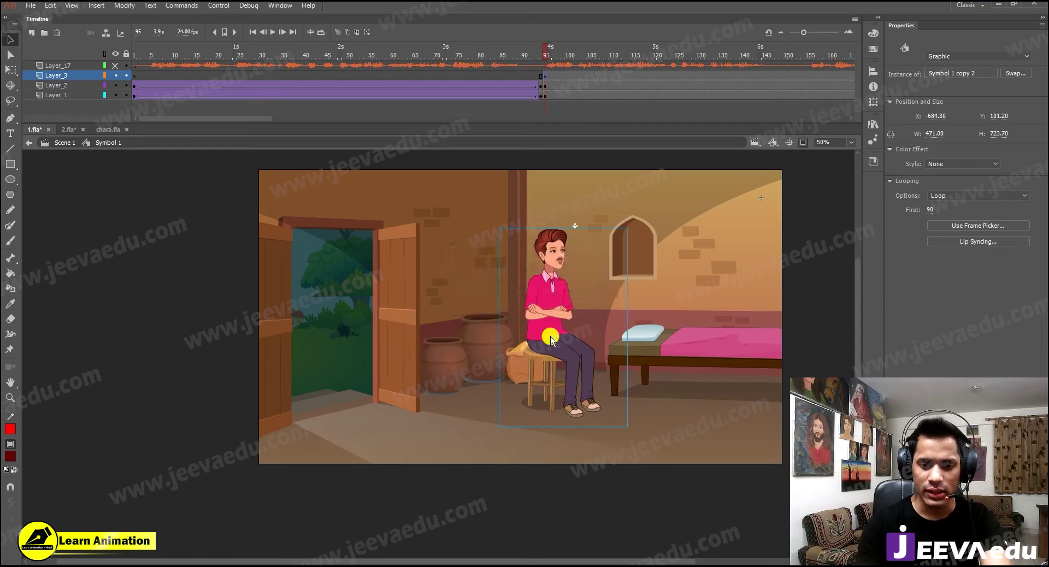
pyautogui.press('z')
pyautogui.click(562, 341)
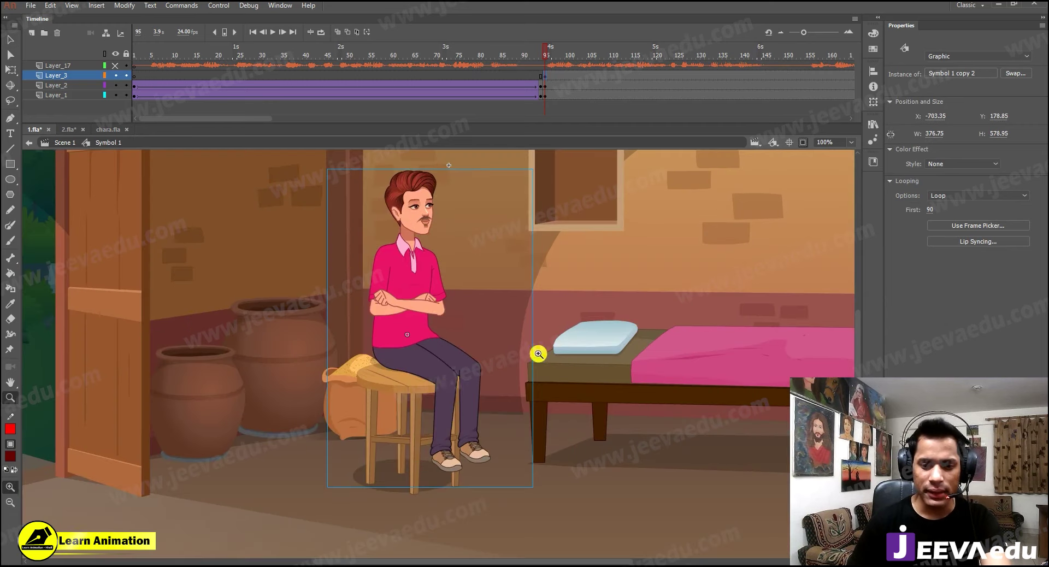
pyautogui.press('v')
pyautogui.moveTo(447, 386); pyautogui.dragTo(456, 397)
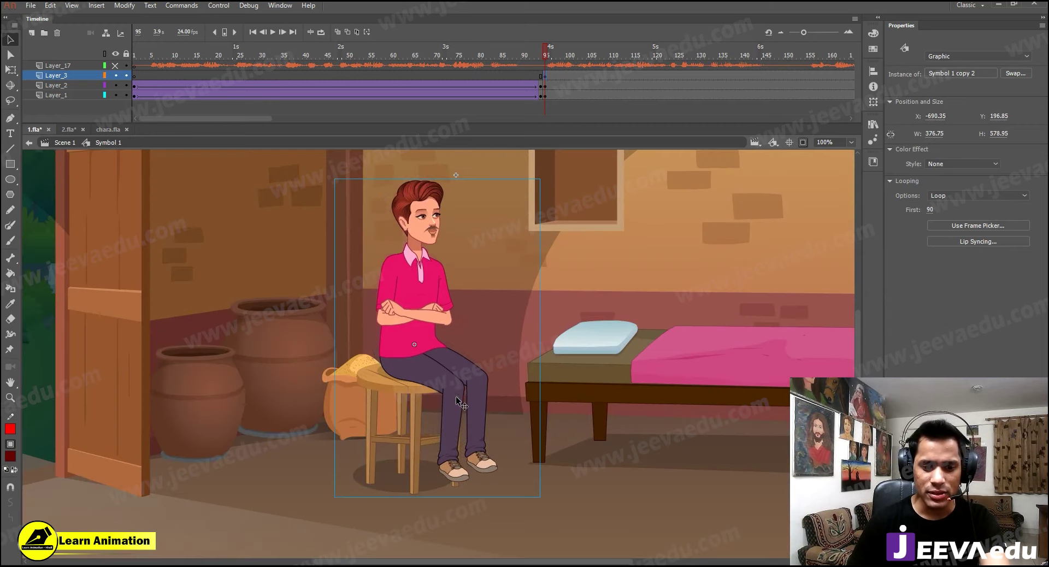
# Step: Scale the seated young man up by 105 percent and check his size against the whole room
pyautogui.hotkey('ctrl', 'alt', 's')
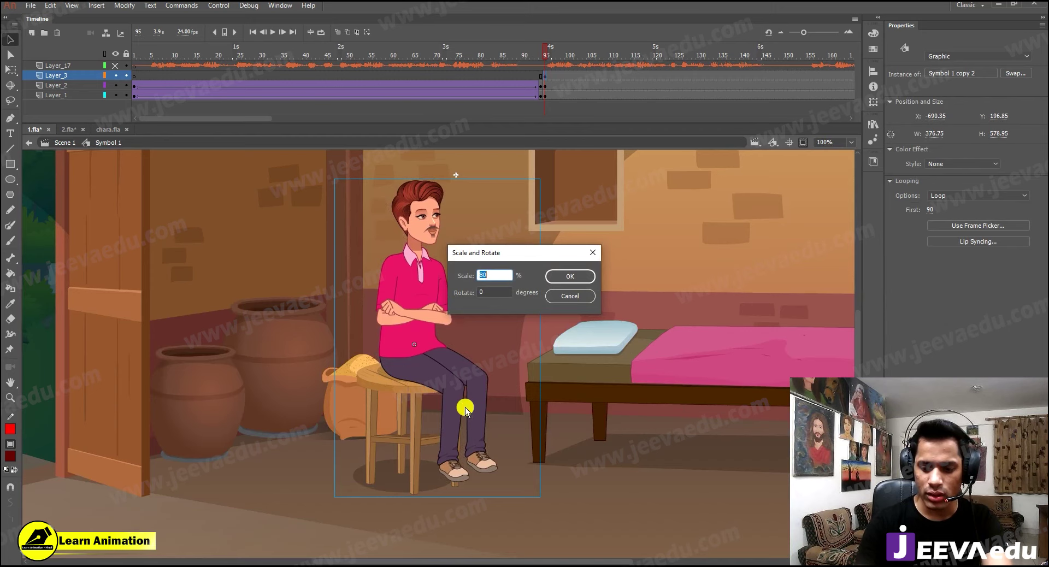
pyautogui.write('105')
pyautogui.press('Return')
pyautogui.press('z')
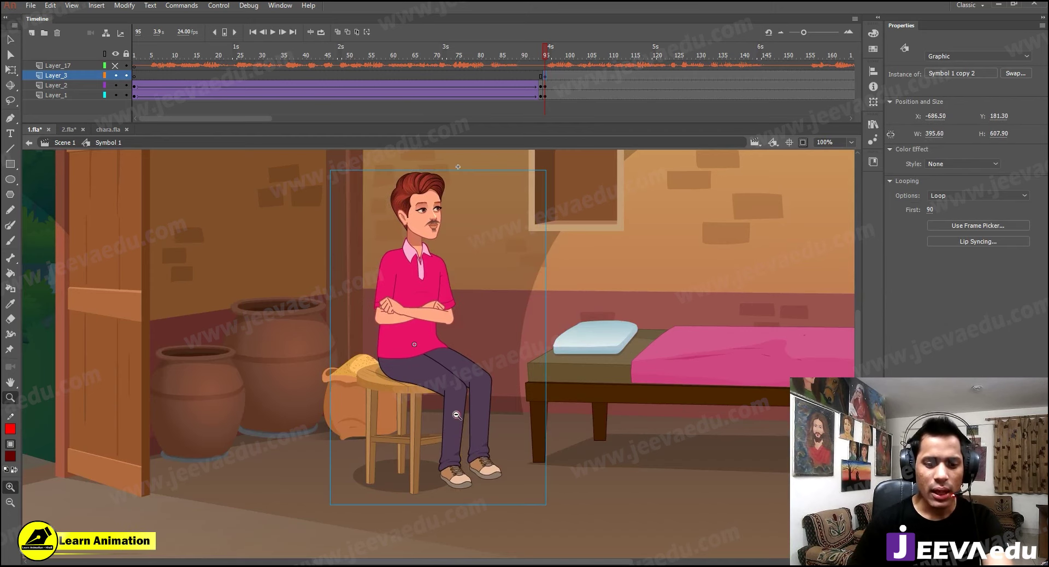
pyautogui.keyDown('alt'); pyautogui.click(456, 415); pyautogui.keyUp('alt')
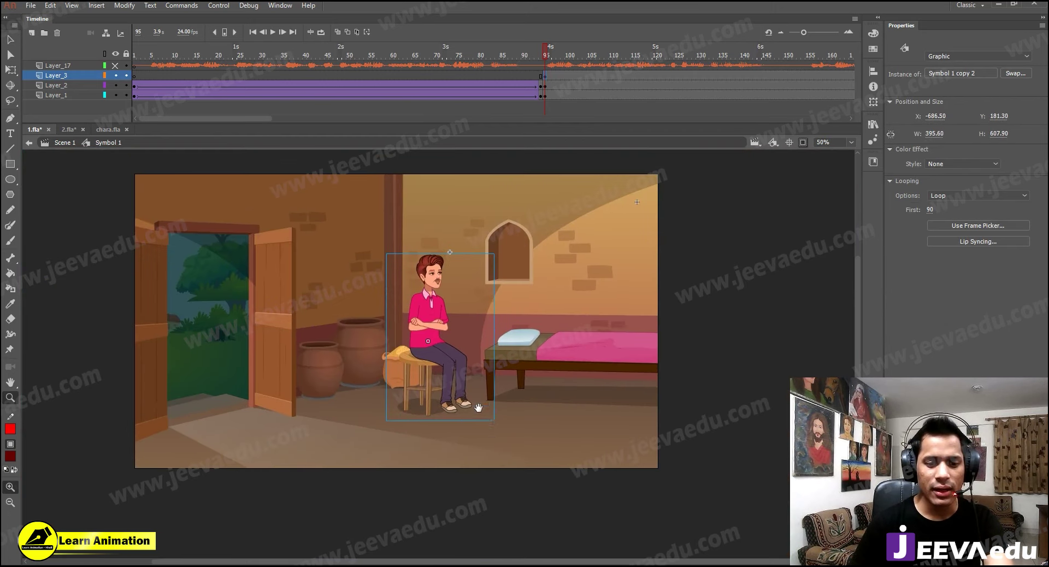
# Step: Show the artwork outside the stage, then add a layer above Layer_3 with a blank keyframe at frame 95
pyautogui.click(804, 141)
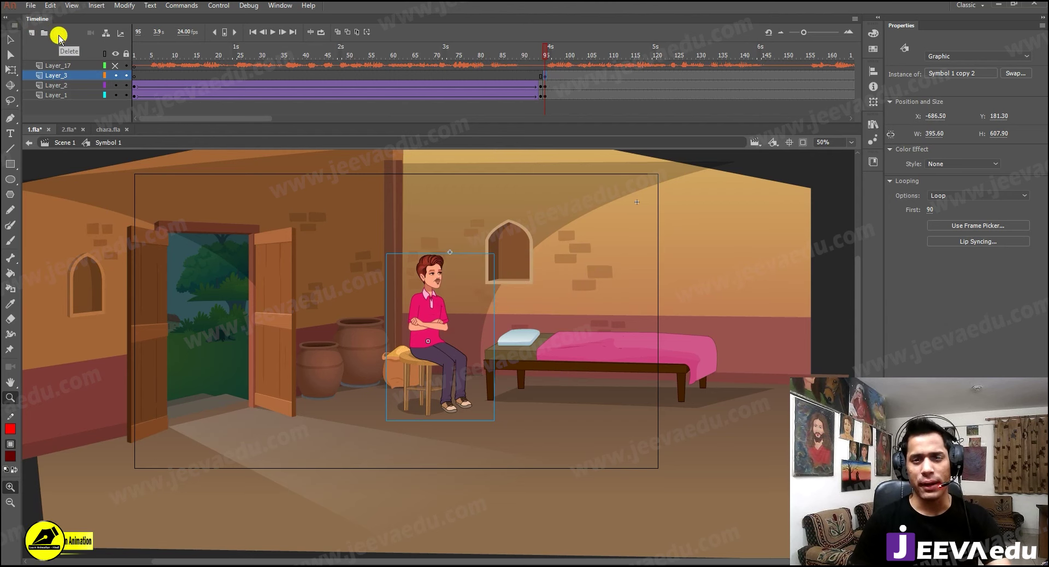
pyautogui.click(31, 34)
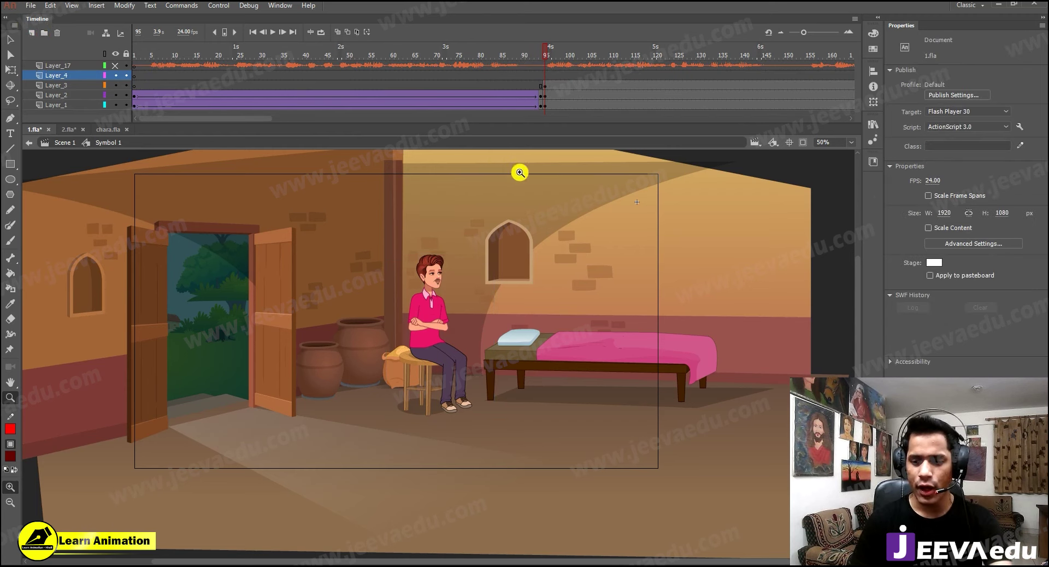
pyautogui.click(545, 77)
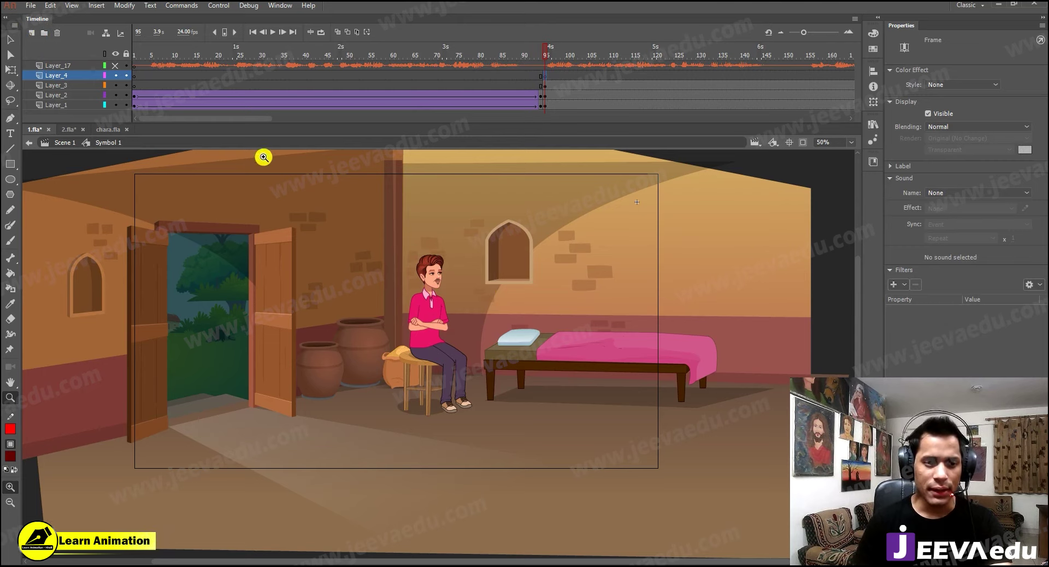
# Step: Copy the seated old man from chara.fla and paste him at frame 95 of Layer_4 in 1.fla, over the bed
pyautogui.click(108, 130)
pyautogui.press('v')
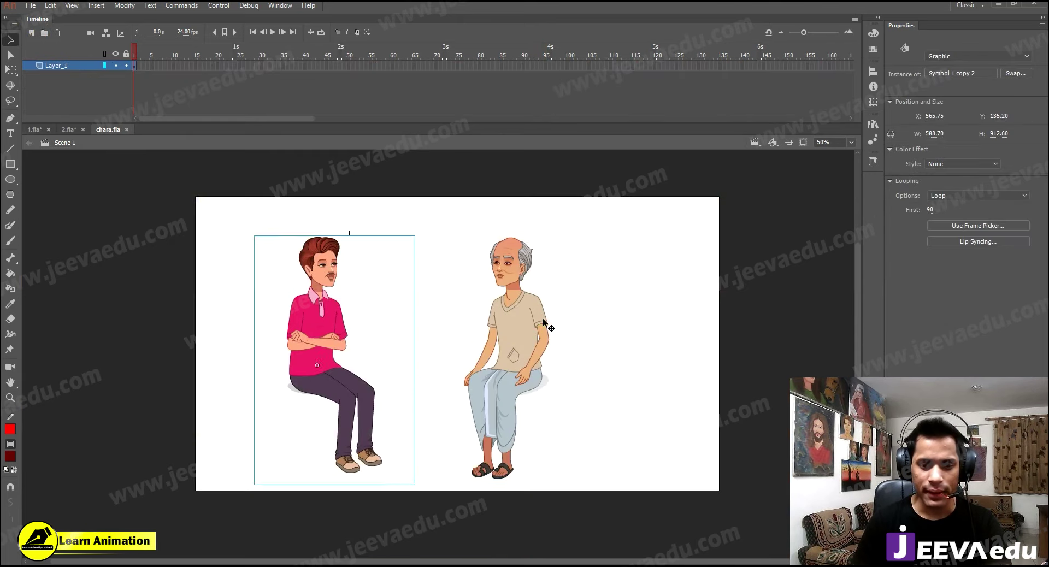
pyautogui.click(539, 330)
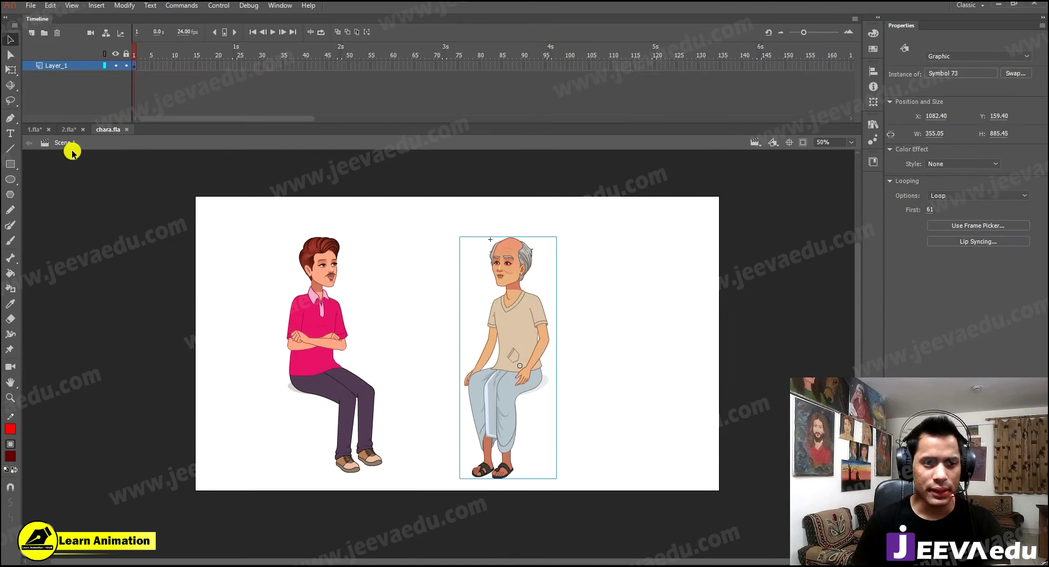
pyautogui.click(32, 130)
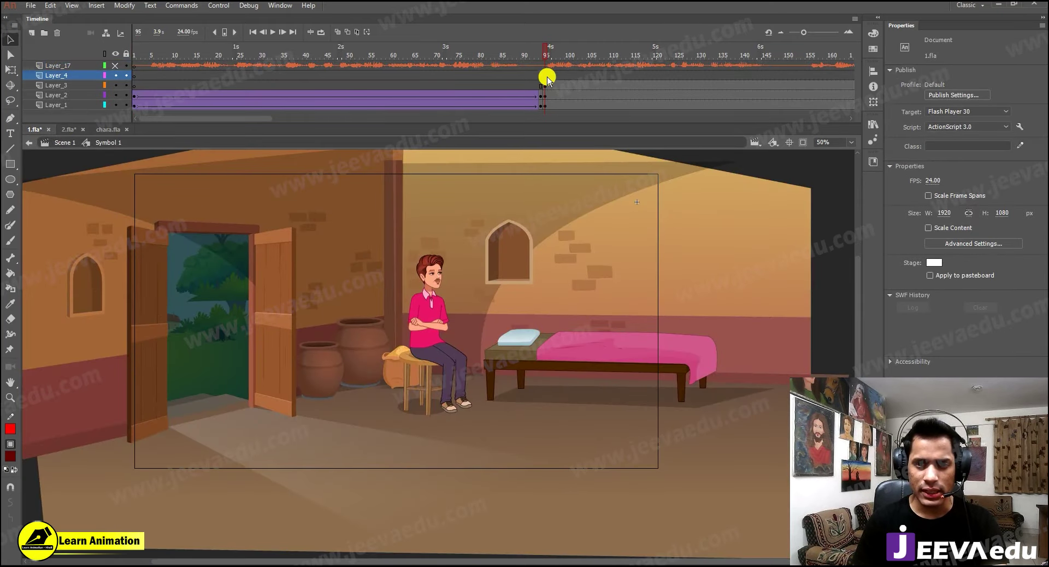
pyautogui.click(546, 76)
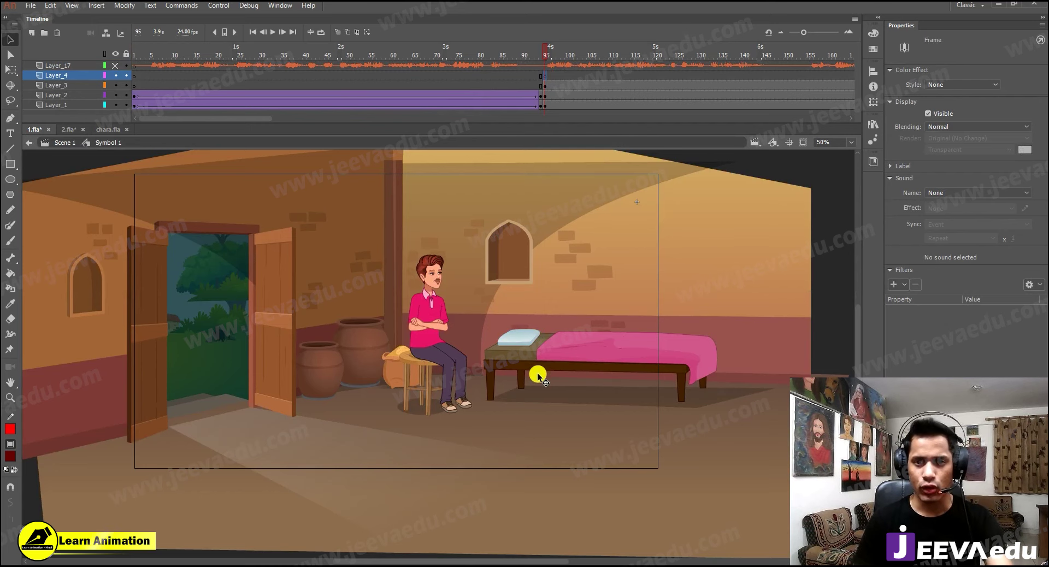
pyautogui.hotkey('ctrl', 'v')
pyautogui.moveTo(476, 361); pyautogui.dragTo(584, 316)
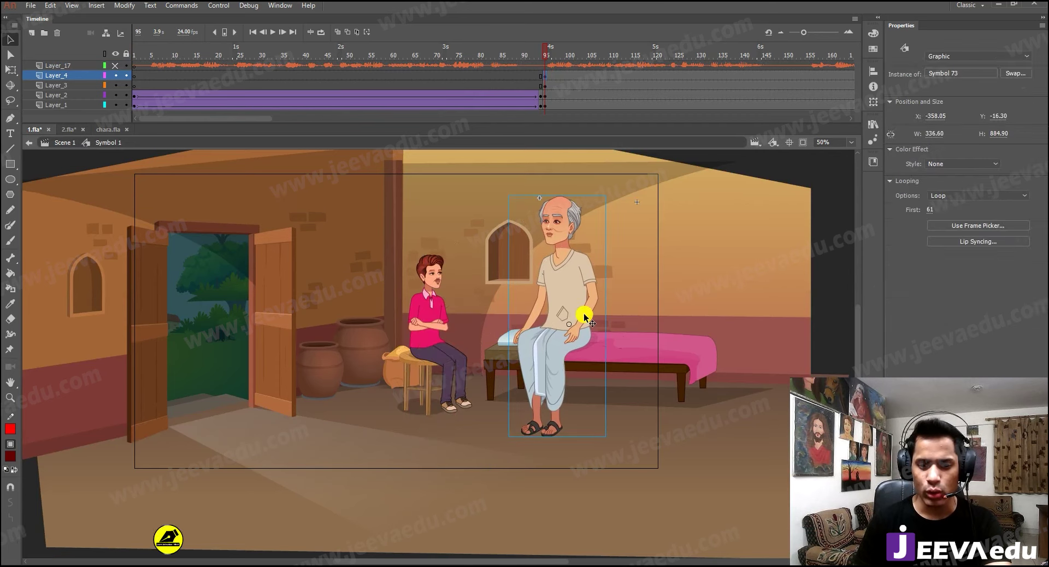
# Step: Scale the old man down by 95 percent three times
pyautogui.hotkey('ctrl', 'alt', 's')
pyautogui.write('95')
pyautogui.press('Return')
pyautogui.hotkey('ctrl', 'alt', 's')
pyautogui.press('Return')
pyautogui.hotkey('ctrl', 'alt', 's')
pyautogui.press('Return')
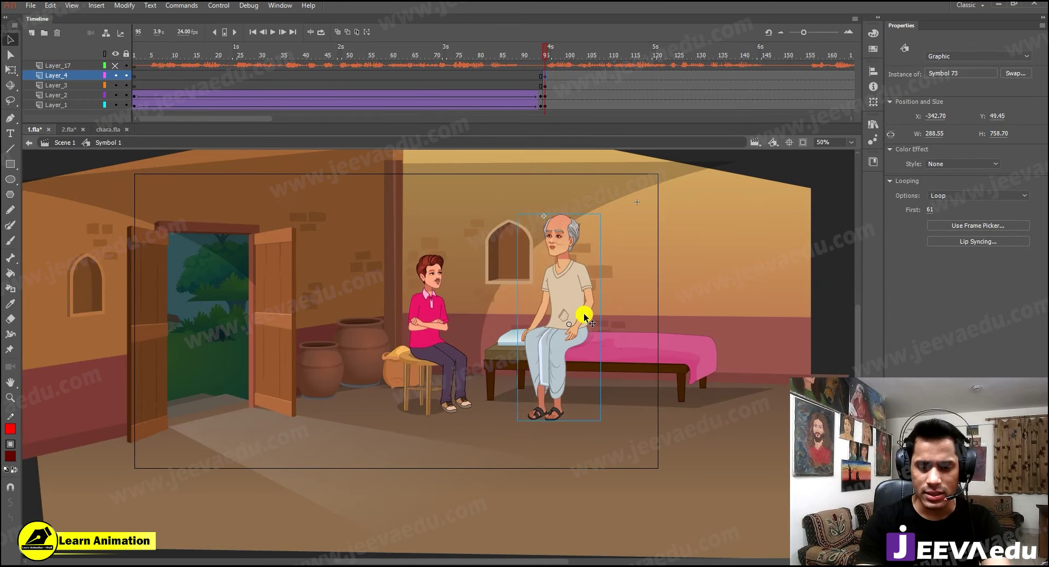
# Step: Reduce the old man further by 90 percent three times and lower him toward the bed
pyautogui.hotkey('ctrl', 'alt', 's')
pyautogui.write('90')
pyautogui.press('Return')
pyautogui.hotkey('ctrl', 'alt', 's')
pyautogui.press('Return')
pyautogui.press('Down')
pyautogui.press('Down')
pyautogui.press('Down')
pyautogui.press('Down')
pyautogui.press('Down')
pyautogui.press('Down')
pyautogui.press('Down')
pyautogui.press('Down')
pyautogui.press('Down')
pyautogui.press('Down')
pyautogui.press('Down')
pyautogui.press('Down')
pyautogui.press('Down')
pyautogui.press('Down')
pyautogui.press('Down')
pyautogui.press('Down')
pyautogui.press('Down')
pyautogui.press('Down')
pyautogui.press('Down')
pyautogui.press('Down')
pyautogui.hotkey('ctrl', 'alt', 's')
pyautogui.press('Return')
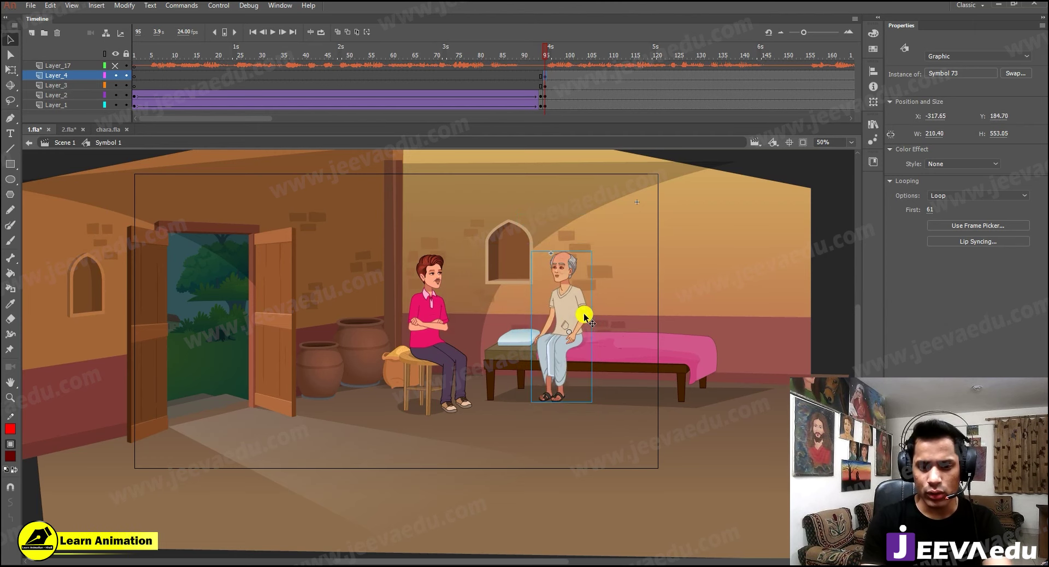
# Step: Fine-tune the old man's vertical position so that he sits on the edge of the bed
pyautogui.press('Down')
pyautogui.press('Down')
pyautogui.press('Down')
pyautogui.press('Down')
pyautogui.press('Down')
pyautogui.press('Down')
pyautogui.press('Down')
pyautogui.press('Down')
pyautogui.press('Down')
pyautogui.press('Down')
pyautogui.press('Down')
pyautogui.press('Down')
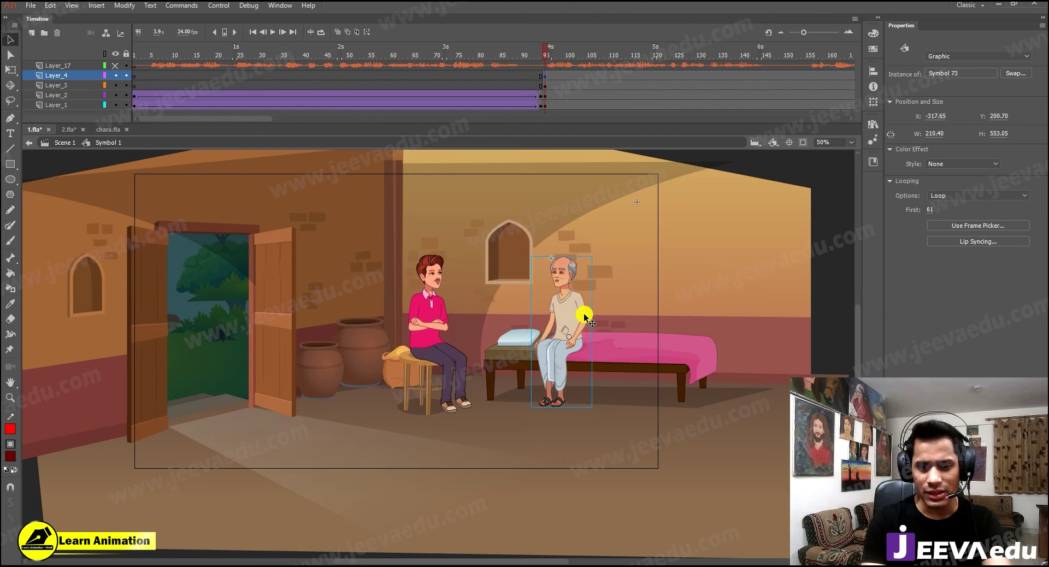
pyautogui.press('Up')
pyautogui.press('Up')
pyautogui.press('Up')
pyautogui.press('Up')
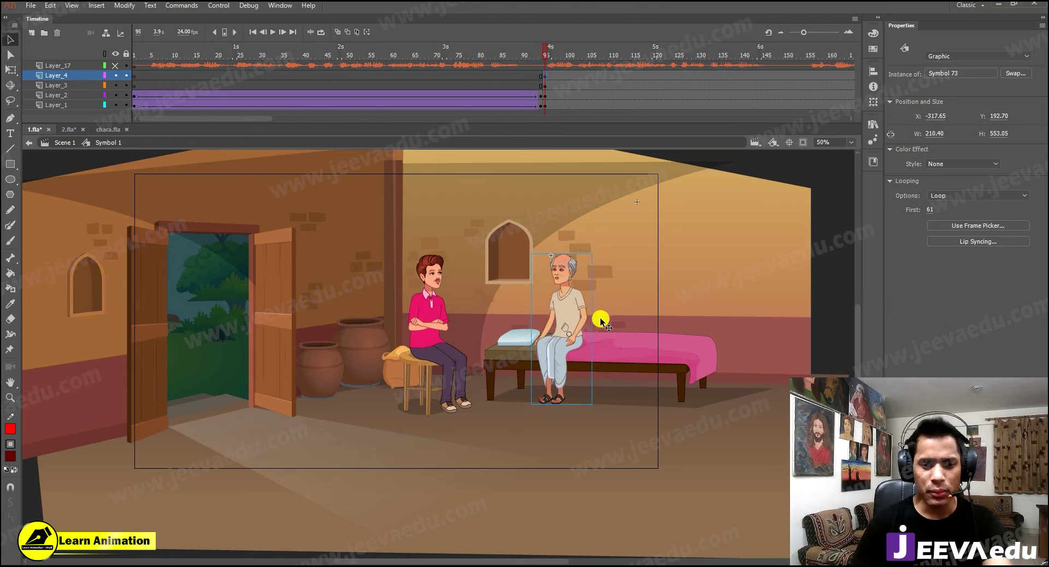
# Step: Hide the artwork outside the stage, then shift the room and both characters left together across all scene layers
pyautogui.click(802, 143)
pyautogui.moveTo(645, 75); pyautogui.dragTo(673, 135)
pyautogui.hotkey('shift', 'Left')
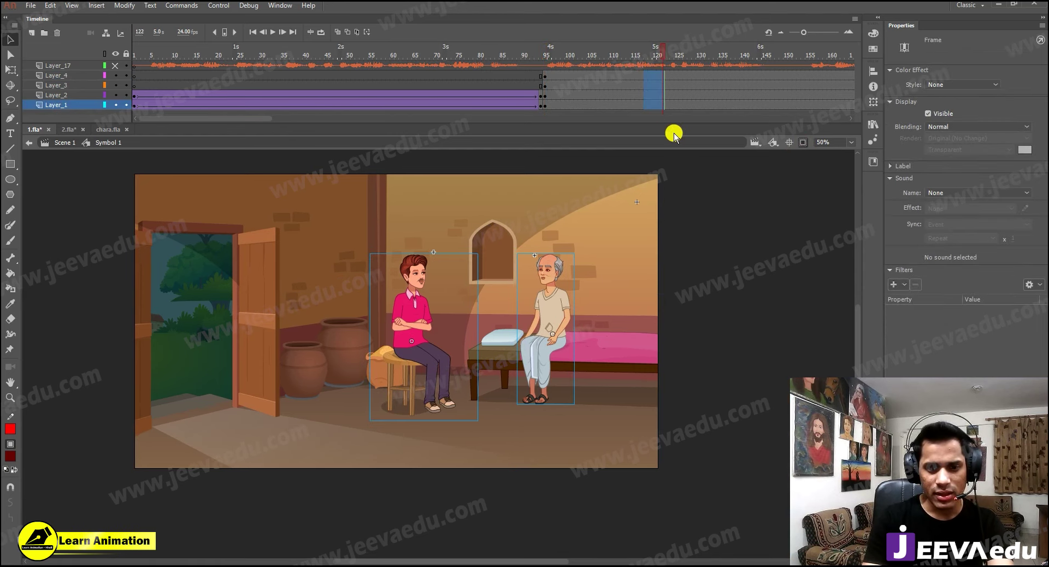
pyautogui.hotkey('shift', 'Left')
pyautogui.hotkey('shift', 'Left')
pyautogui.hotkey('shift', 'Left')
pyautogui.hotkey('shift', 'Left')
pyautogui.hotkey('shift', 'Left')
pyautogui.hotkey('shift', 'Left')
# Step: Adjust the positions of the old man on the bed and the young man on the stool, and check frames 94 and 95
pyautogui.moveTo(534, 316); pyautogui.dragTo(595, 320)
pyautogui.moveTo(444, 356)
pyautogui.mouseDown()
pyautogui.moveTo(410, 349)
pyautogui.moveTo(431, 347)
pyautogui.moveTo(433, 361)
pyautogui.mouseUp()
pyautogui.moveTo(585, 54); pyautogui.dragTo(540, 70)
pyautogui.press('z')
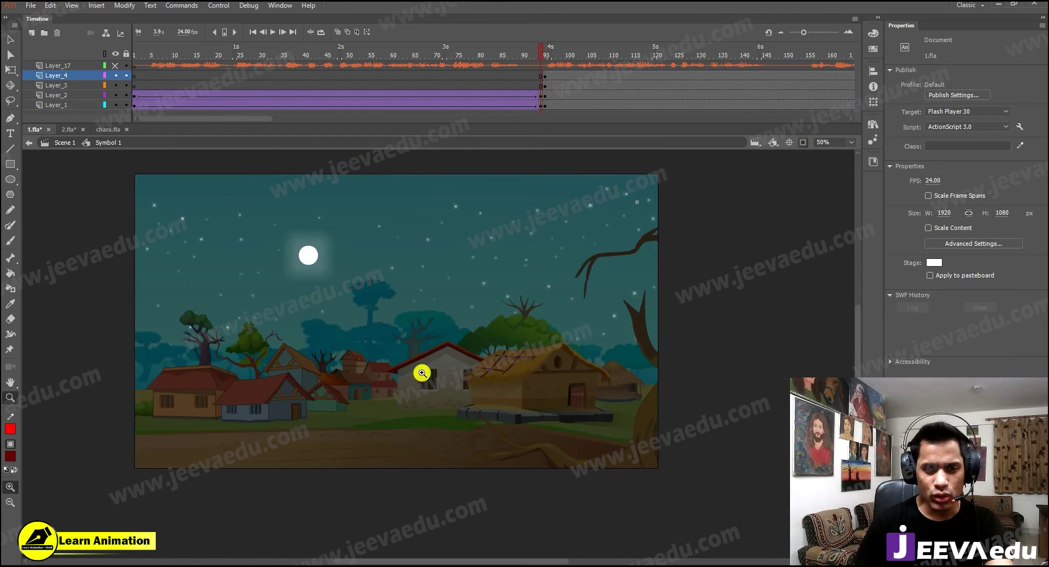
pyautogui.click(545, 57)
pyautogui.click(448, 326)
pyautogui.press('v')
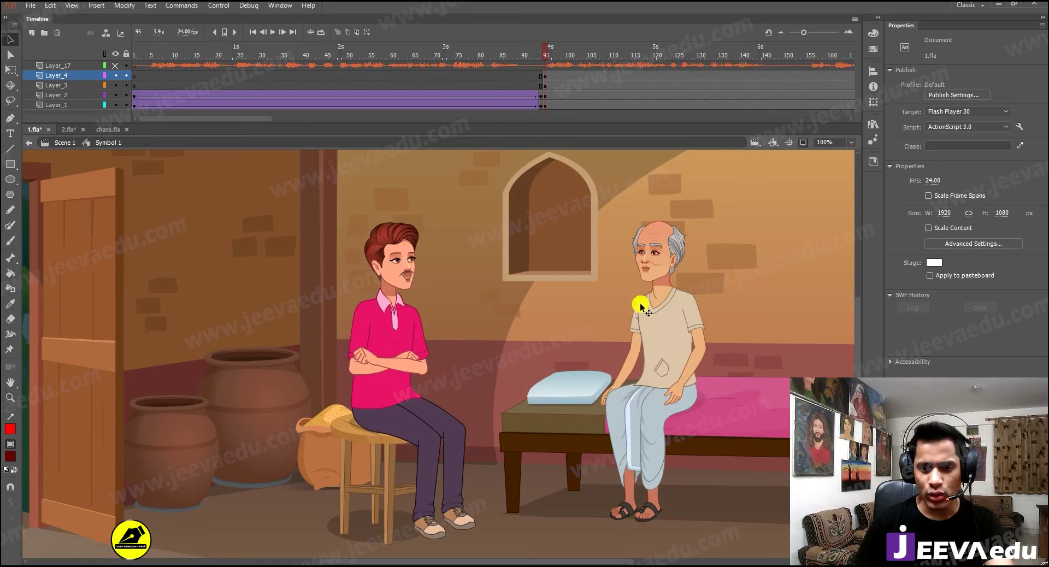
pyautogui.press('z')
pyautogui.keyDown('alt'); pyautogui.click(325, 354); pyautogui.keyUp('alt')
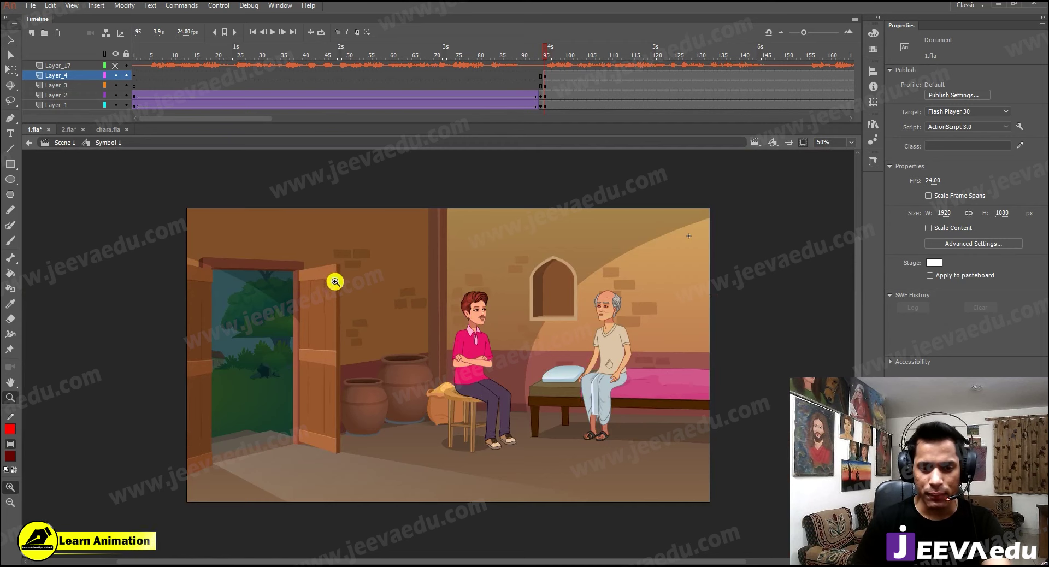
# Step: Scale the young man down by 98 percent once and by 95 percent twice
pyautogui.press('v')
pyautogui.click(483, 364)
pyautogui.hotkey('ctrl', 'alt', 's')
pyautogui.write('98')
pyautogui.press('Return')
pyautogui.hotkey('ctrl', 'alt', 's')
pyautogui.write('95')
pyautogui.press('Return')
pyautogui.hotkey('ctrl', 'alt', 's')
pyautogui.press('Return')
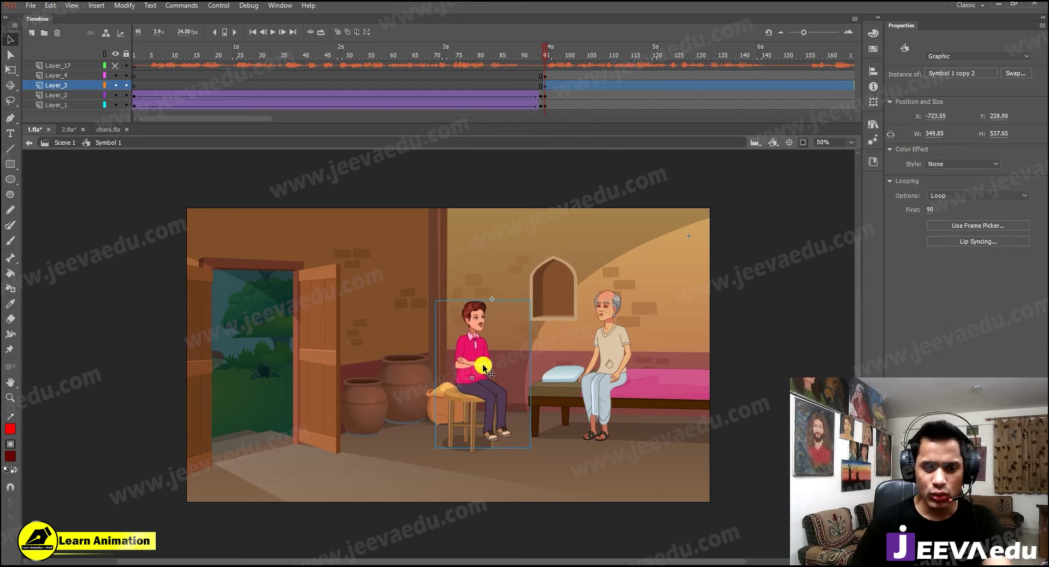
# Step: Move the reduced young man down and slightly left so that he sits on the stool
pyautogui.hotkey('ctrl', '=')
pyautogui.moveTo(420, 368); pyautogui.dragTo(421, 375)
pyautogui.hotkey('ctrl', '-')
pyautogui.moveTo(500, 399); pyautogui.dragTo(498, 411)
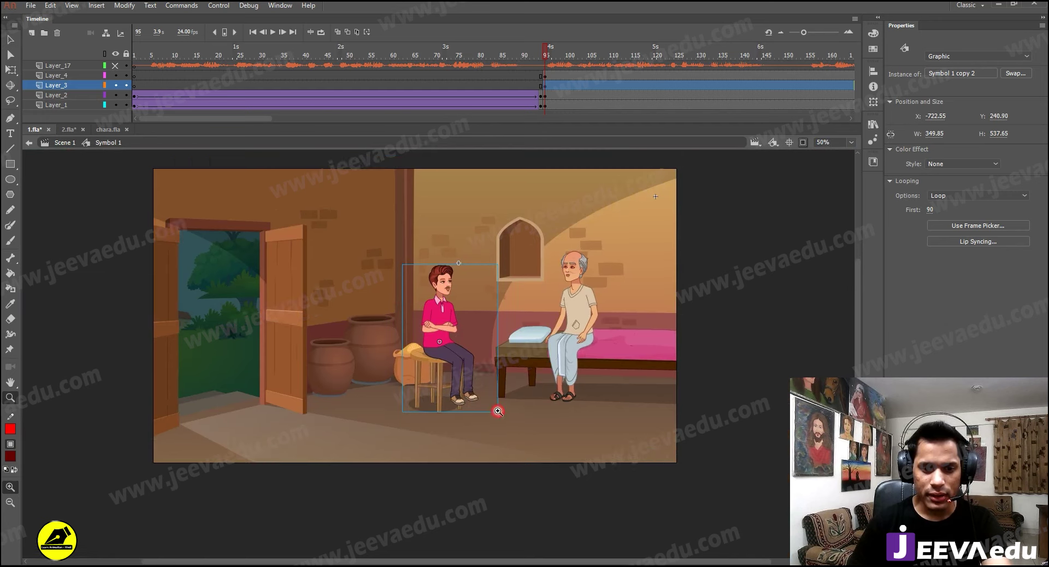
pyautogui.press('Left')
pyautogui.press('Left')
pyautogui.press('Left')
pyautogui.moveTo(461, 365); pyautogui.dragTo(461, 364)
# Step: Enlarge the young man to 367.35 by 564.50 and raise him slightly on the stool seat
pyautogui.hotkey('ctrl', 'alt', 's')
pyautogui.write('1')
pyautogui.press('Return')
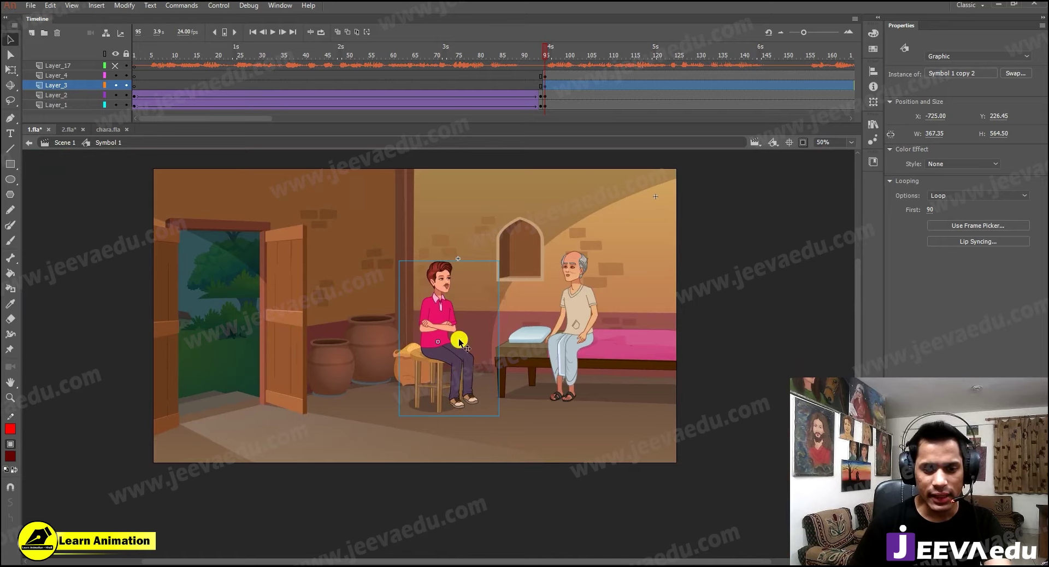
pyautogui.hotkey('ctrl', 'space')
pyautogui.click(460, 336)
pyautogui.moveTo(429, 393); pyautogui.dragTo(430, 387)
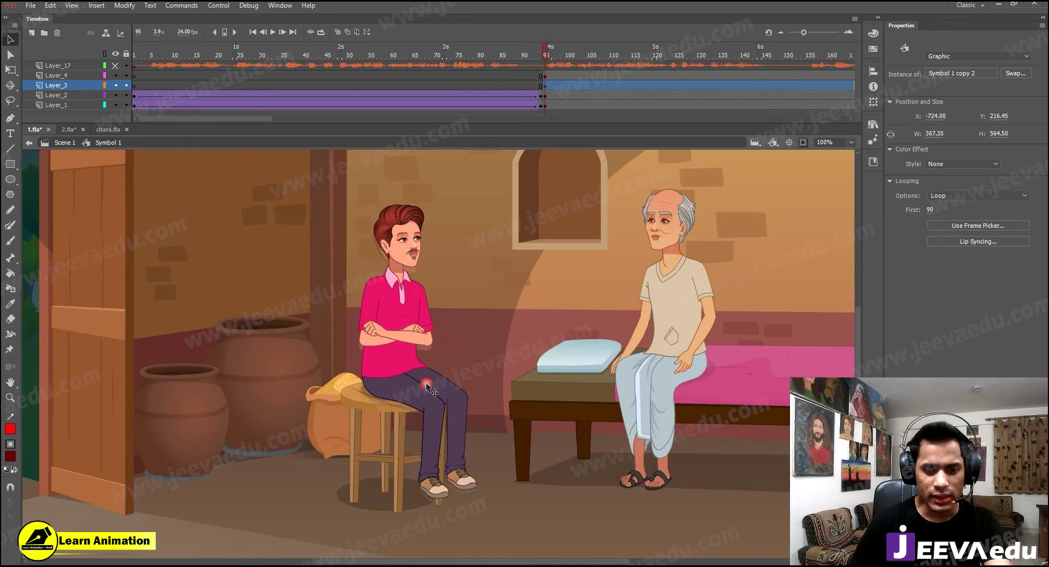
pyautogui.press('z')
pyautogui.click(434, 321)
pyautogui.keyDown('alt'); pyautogui.click(474, 381); pyautogui.keyUp('alt')
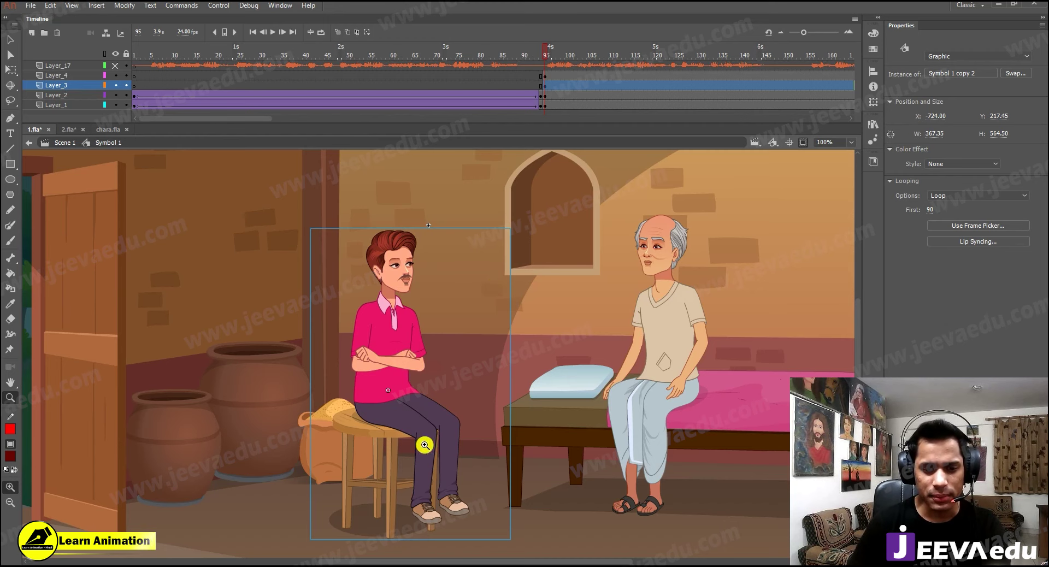
# Step: Inside the young man's symbol, open the front leg's symbol and stretch its lower leg downward to lengthen it
pyautogui.press('v')
pyautogui.doubleClick(436, 460)
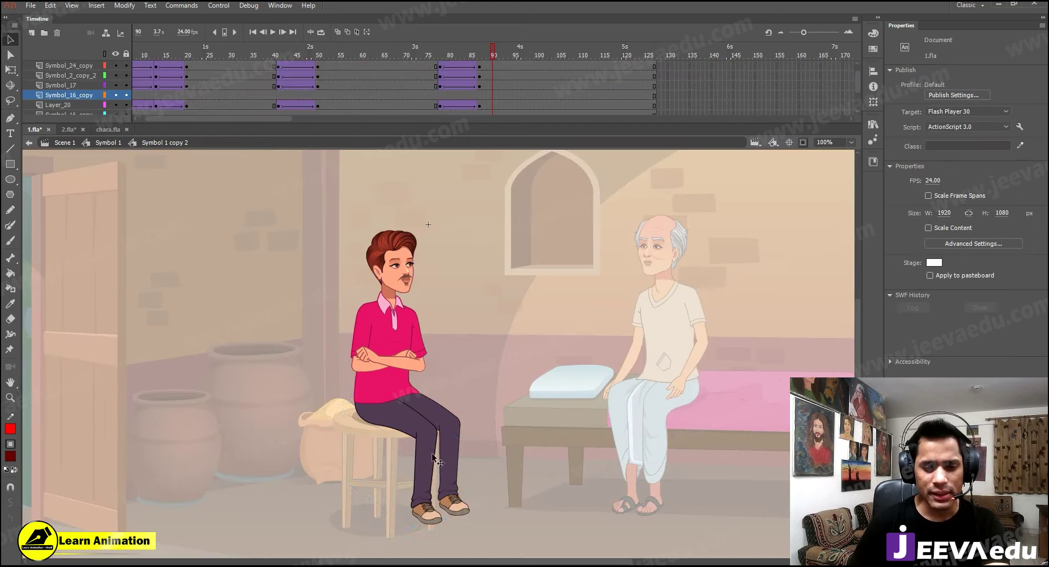
pyautogui.click(436, 460)
pyautogui.press('z')
pyautogui.click(435, 448)
pyautogui.press('space')
pyautogui.press('v')
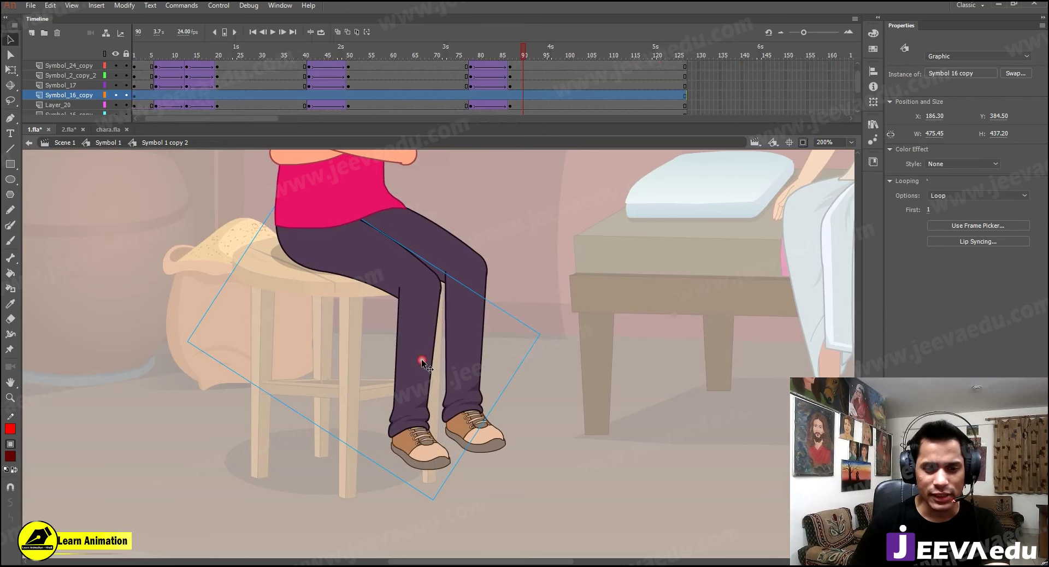
pyautogui.doubleClick(421, 359)
pyautogui.click(412, 406)
pyautogui.press('q')
pyautogui.moveTo(421, 471); pyautogui.dragTo(420, 496)
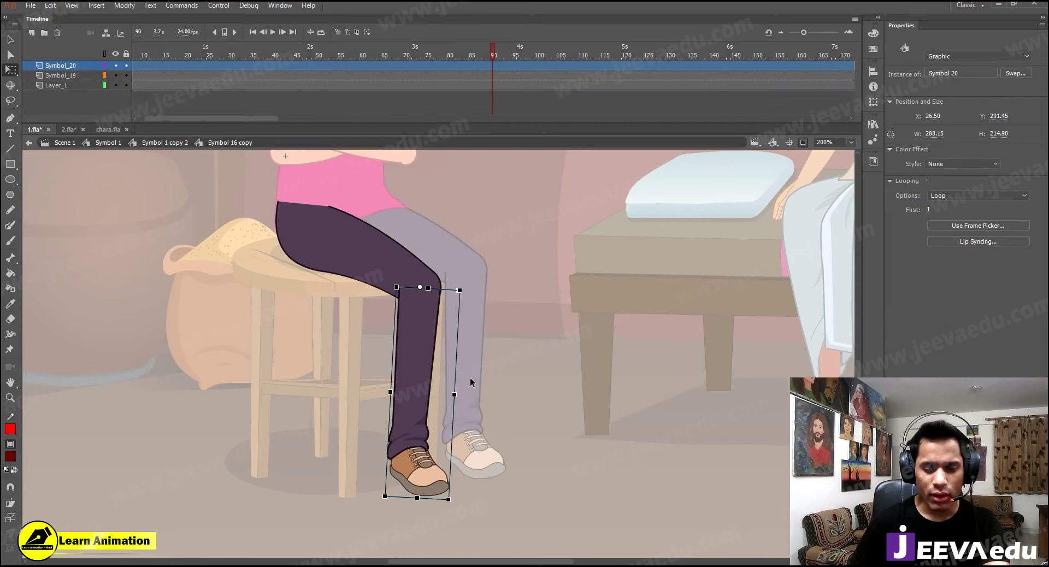
# Step: Stretch the young man's other lower leg downward to match, then return to Symbol 1 and inspect him on the stool
pyautogui.doubleClick(469, 378)
pyautogui.click(468, 380)
pyautogui.doubleClick(468, 389)
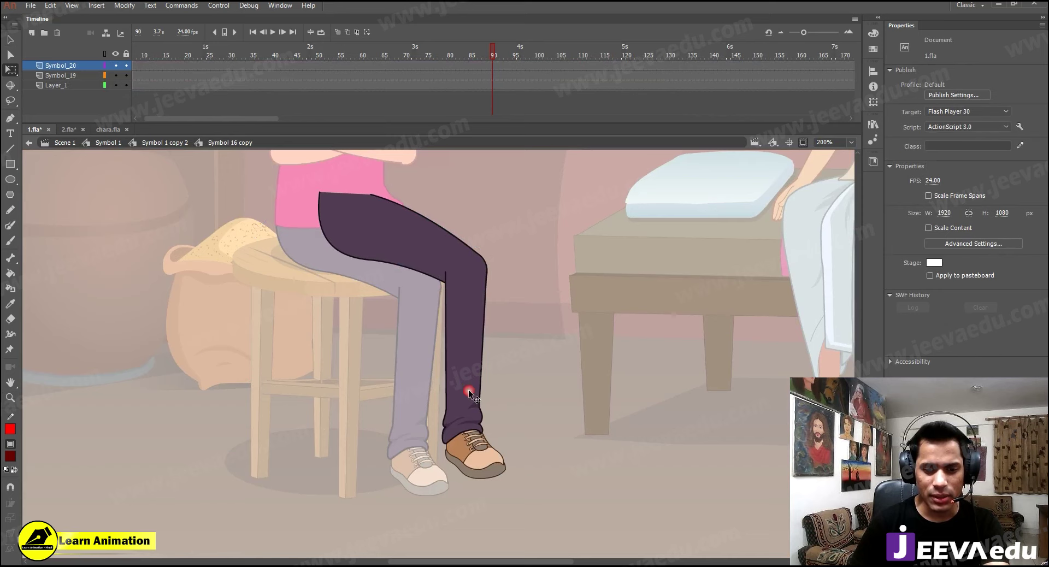
pyautogui.click(469, 392)
pyautogui.moveTo(473, 480); pyautogui.dragTo(477, 496)
pyautogui.doubleClick(563, 464)
pyautogui.keyDown('ctrl'); pyautogui.keyDown('alt'); pyautogui.click(523, 387); pyautogui.keyUp('alt'); pyautogui.keyUp('ctrl')
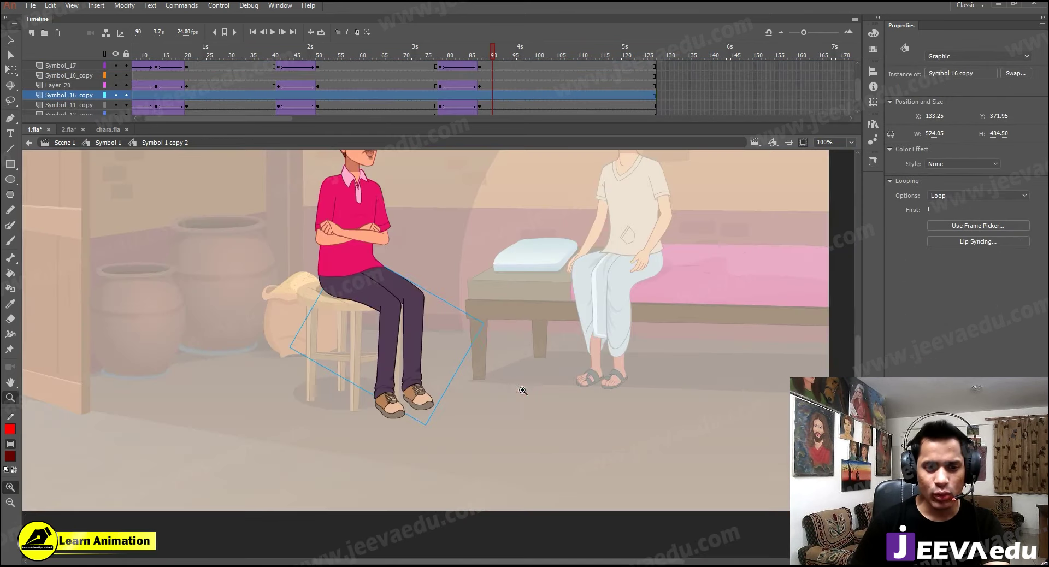
pyautogui.keyDown('ctrl'); pyautogui.keyDown('alt'); pyautogui.click(454, 372); pyautogui.keyUp('alt'); pyautogui.keyUp('ctrl')
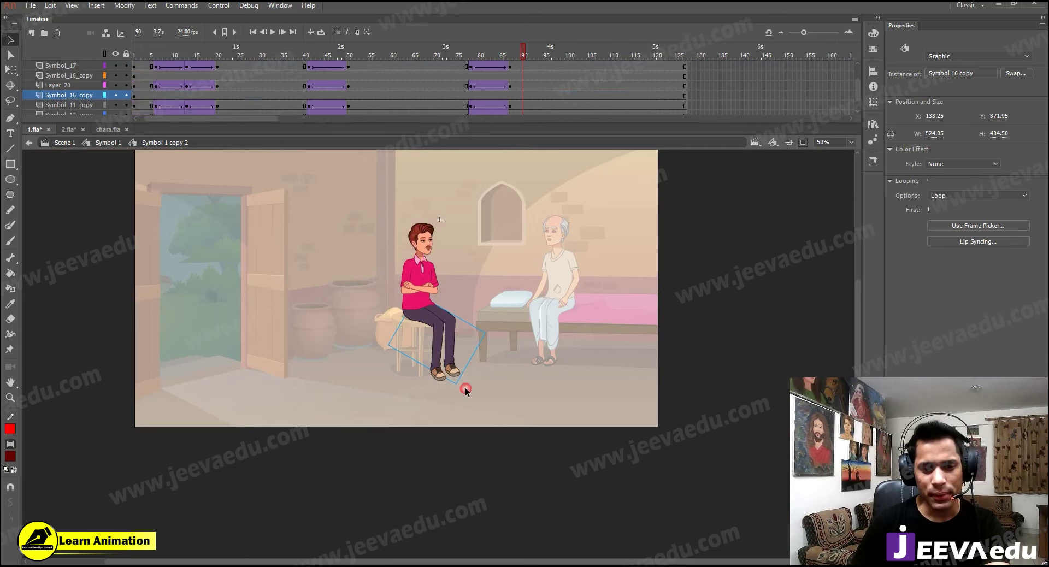
pyautogui.doubleClick(466, 392)
pyautogui.press('z')
pyautogui.keyDown('alt'); pyautogui.click(481, 376); pyautogui.keyUp('alt')
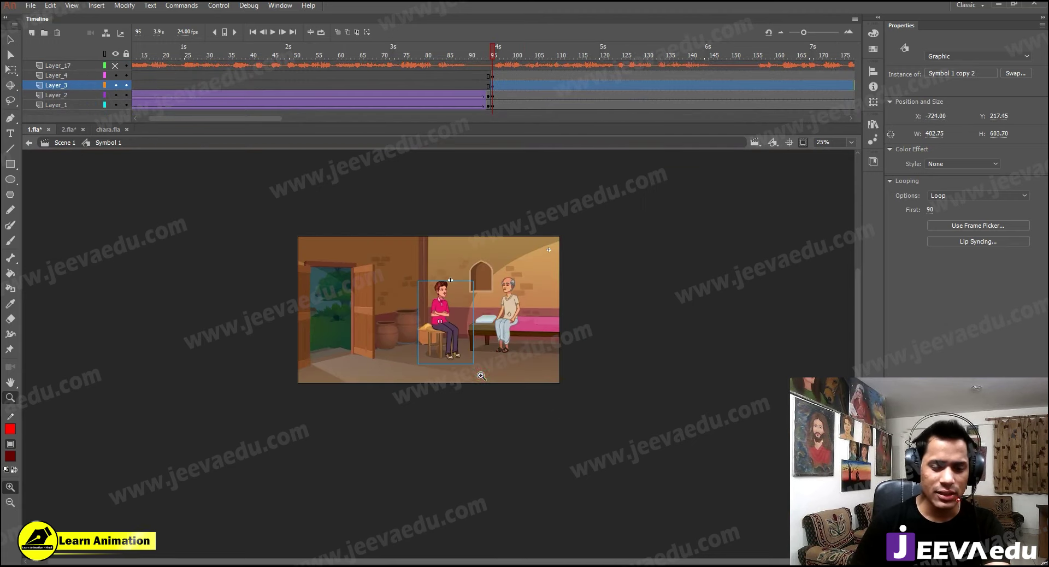
pyautogui.click(431, 335)
pyautogui.click(421, 362)
pyautogui.press('v')
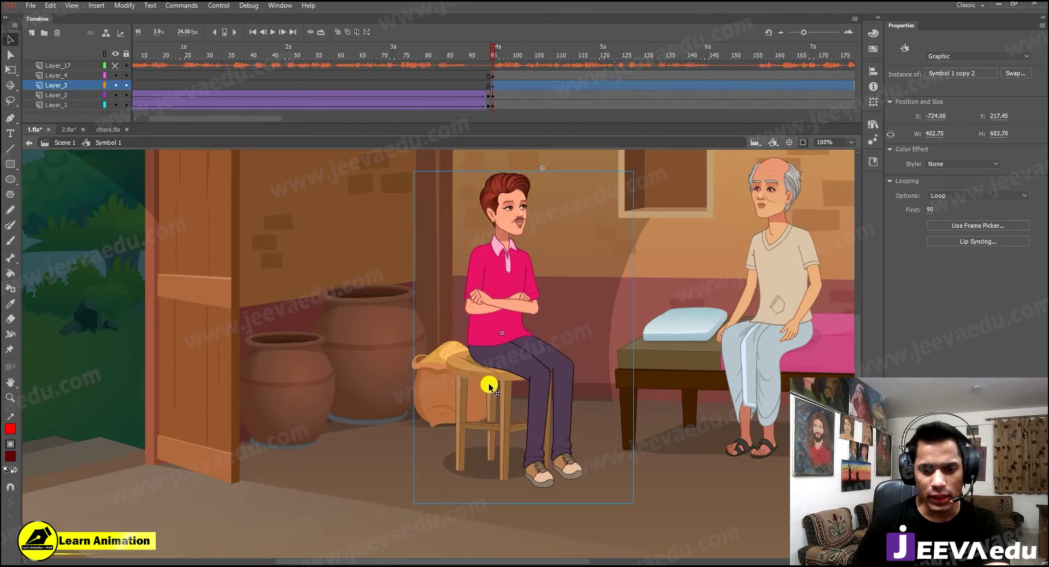
# Step: Inside the room background symbol, Symbol 4, scale the wooden stool down to 191.90 by 221.15 using 95 percent reductions
pyautogui.doubleClick(488, 382)
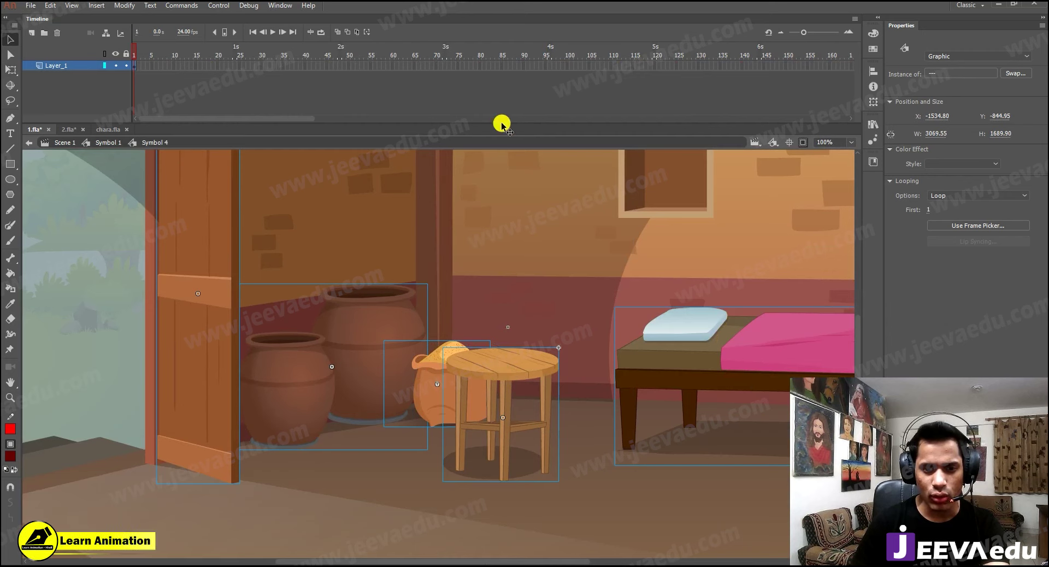
pyautogui.click(501, 125)
pyautogui.click(499, 383)
pyautogui.hotkey('ctrl', 'alt', 's')
pyautogui.write('95')
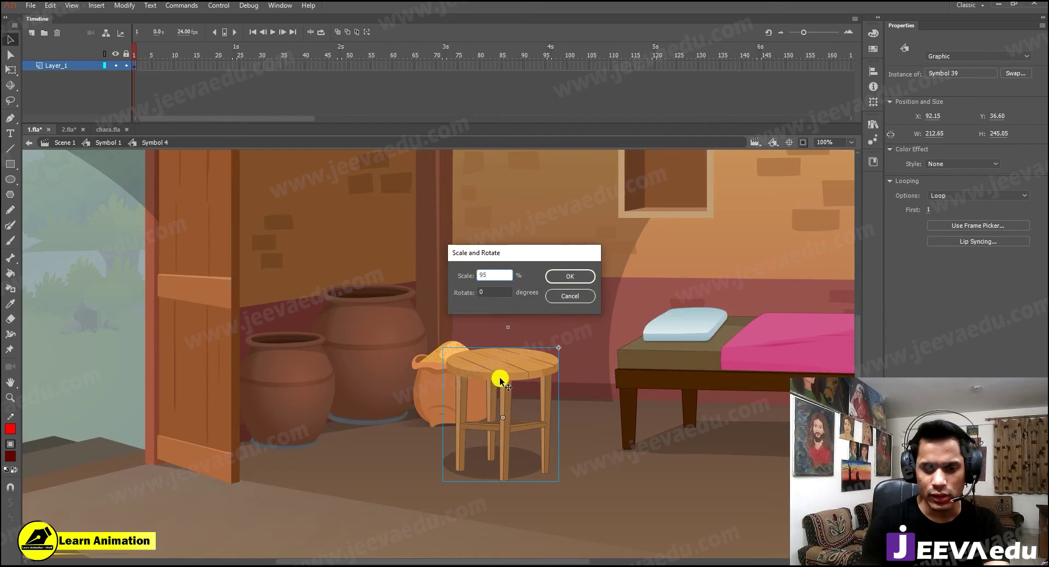
pyautogui.press('Return')
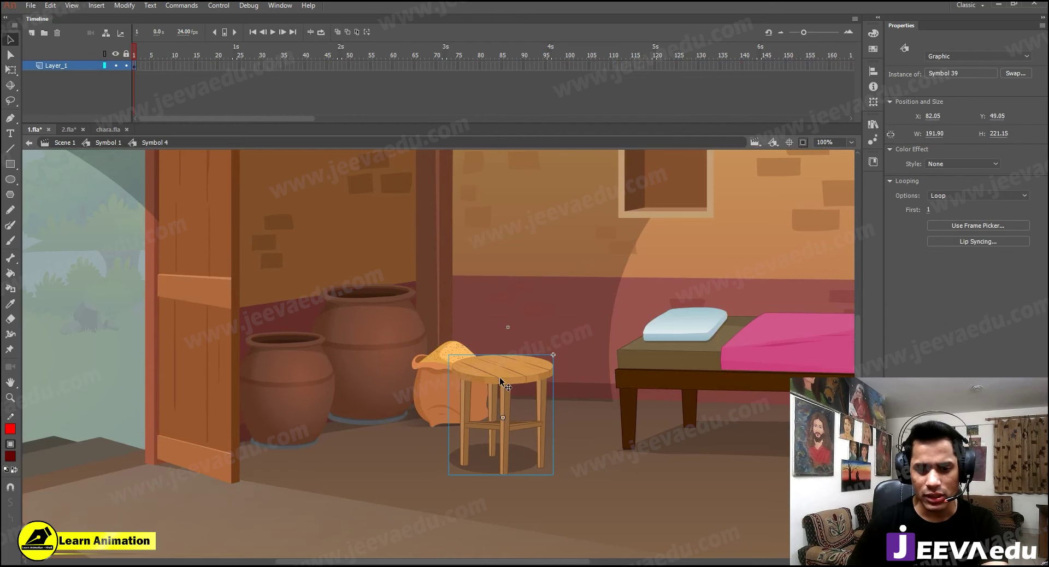
# Step: Nudge the reduced stool down to Y 55.05 on the floor and return to Symbol 1
pyautogui.press('Down')
pyautogui.press('Down')
pyautogui.press('Down')
pyautogui.press('Down')
pyautogui.press('Down')
pyautogui.press('Down')
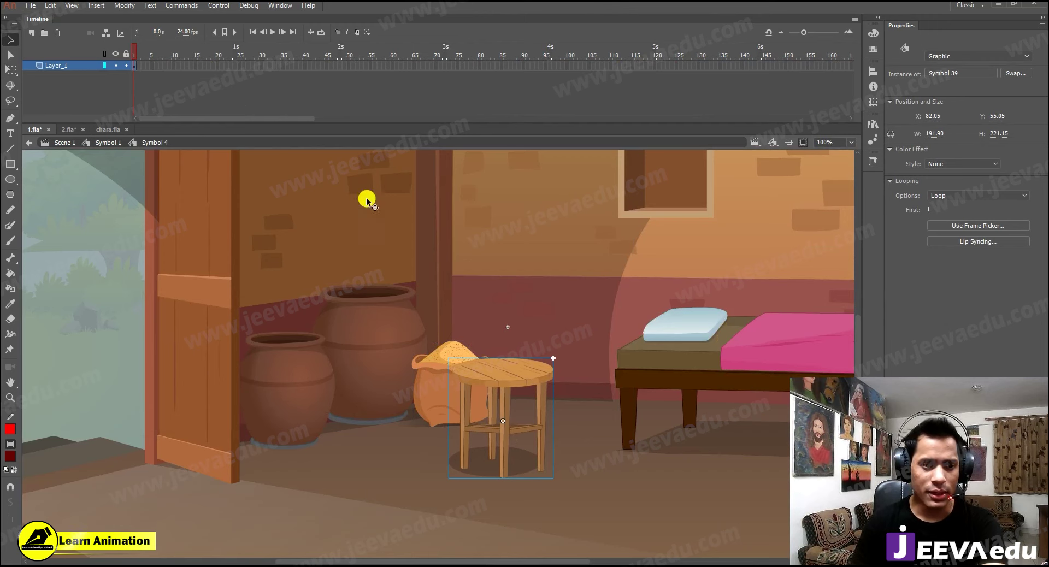
pyautogui.click(101, 142)
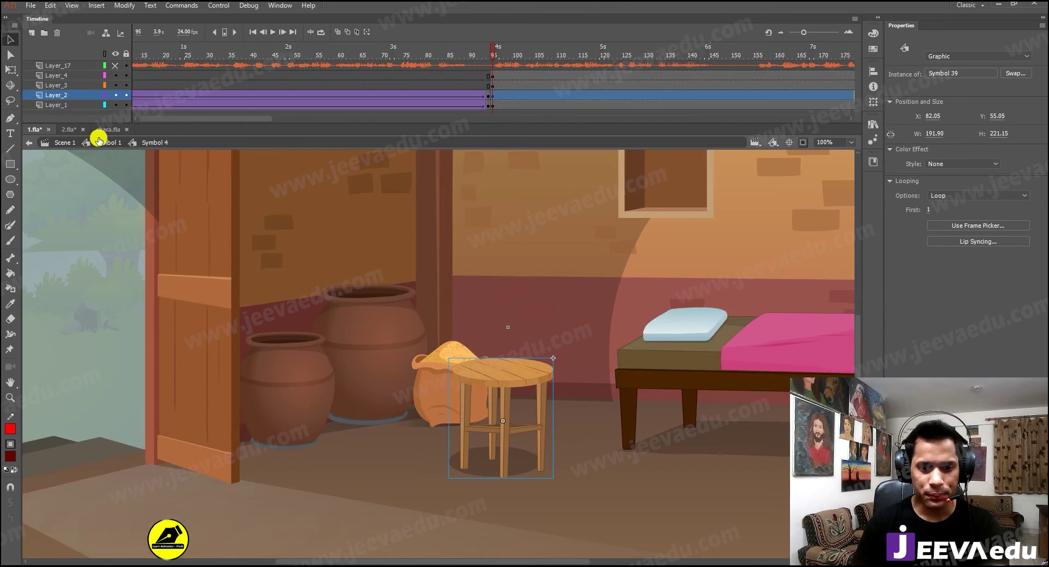
# Step: Scale the young man down by 95 percent to 382.60 by 573.50 and reposition him on the smaller stool's seat
pyautogui.click(504, 360)
pyautogui.moveTo(503, 360); pyautogui.dragTo(541, 345)
pyautogui.hotkey('ctrl', 'alt', 's')
pyautogui.write('95')
pyautogui.press('Return')
pyautogui.press('z')
pyautogui.keyDown('alt'); pyautogui.click(521, 404); pyautogui.keyUp('alt')
pyautogui.keyDown('alt'); pyautogui.click(503, 345); pyautogui.keyUp('alt')
pyautogui.click(480, 344)
pyautogui.moveTo(314, 327); pyautogui.dragTo(320, 315)
pyautogui.press('v')
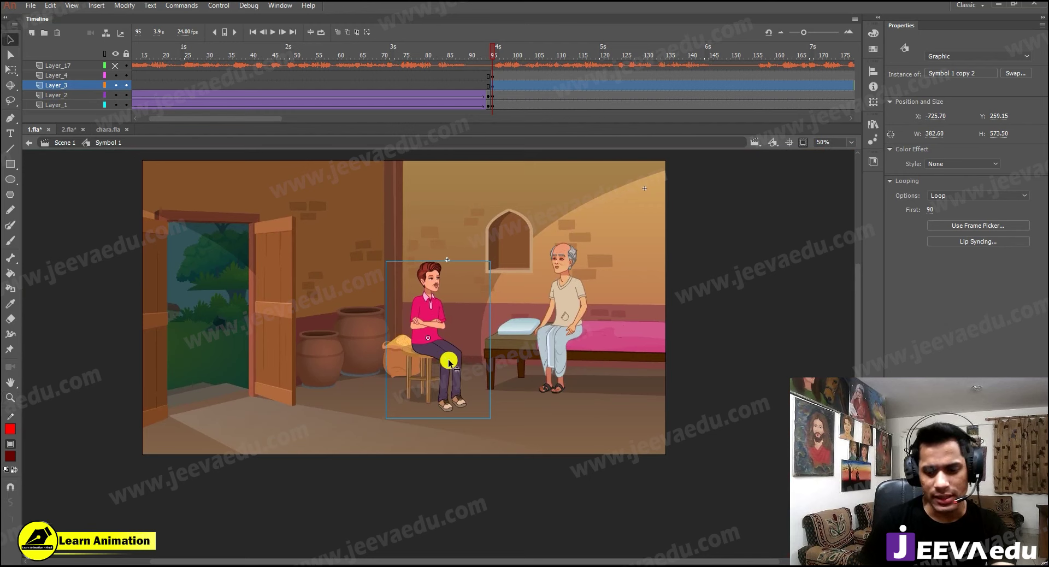
pyautogui.moveTo(450, 367); pyautogui.dragTo(449, 364)
# Step: Scale the old man down by 95 percent to 199.85 by 525.35 and compare his size with the young man's
pyautogui.click(569, 331)
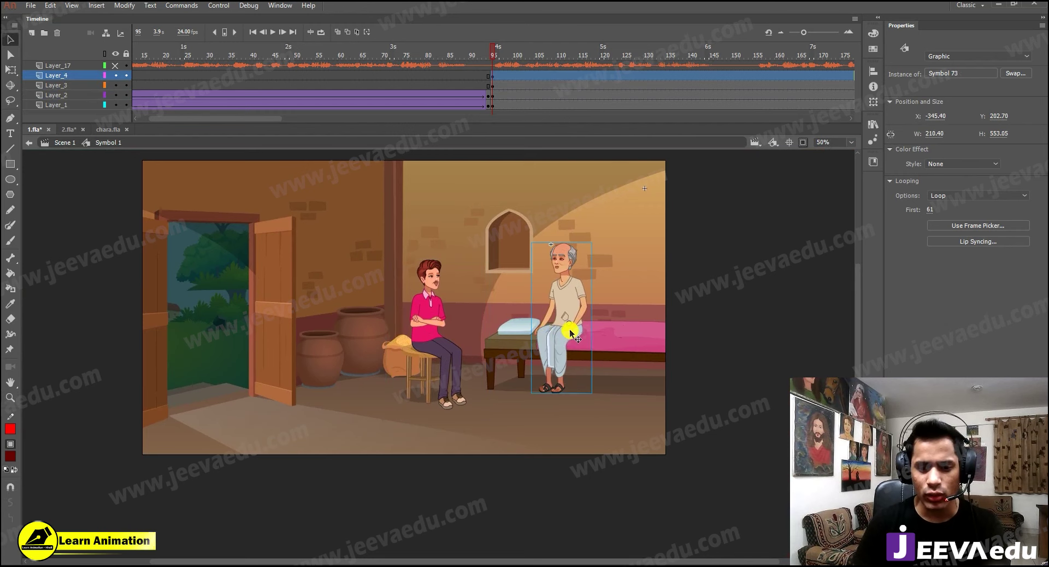
pyautogui.hotkey('ctrl', 'alt', 's')
pyautogui.press('Return')
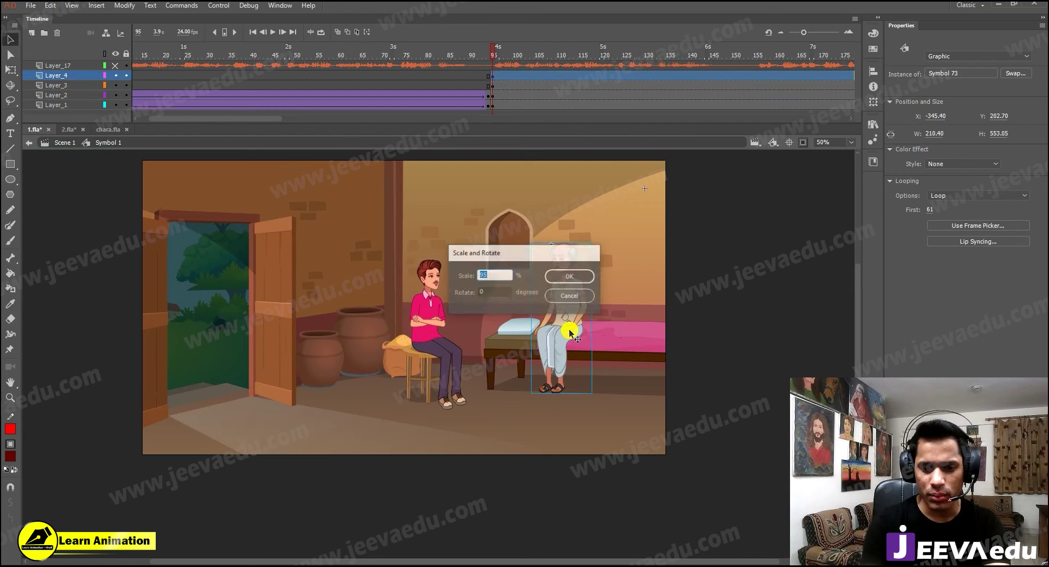
pyautogui.click(528, 332)
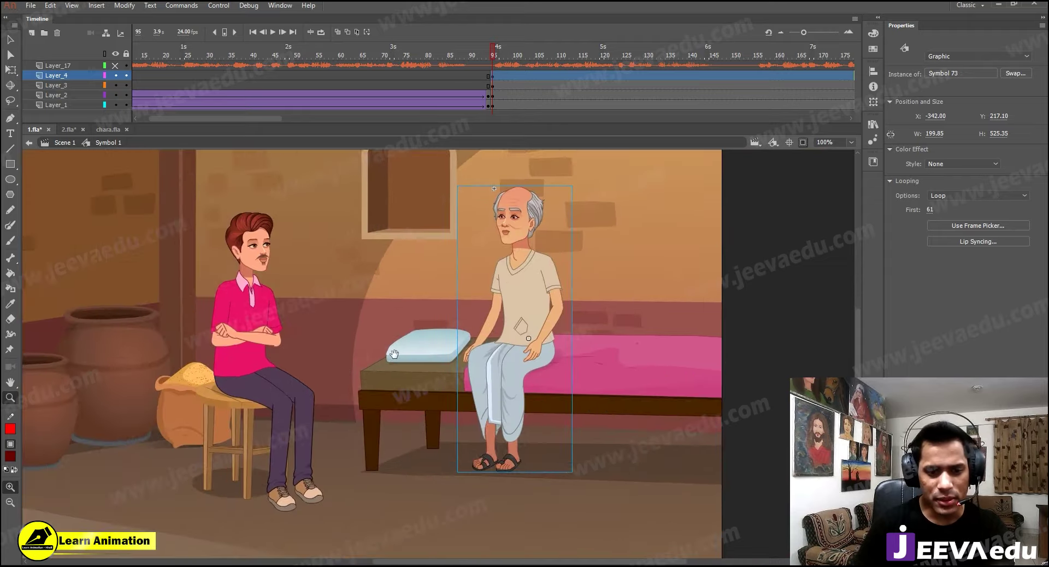
pyautogui.moveTo(325, 380); pyautogui.dragTo(442, 386)
pyautogui.moveTo(421, 311); pyautogui.dragTo(401, 343)
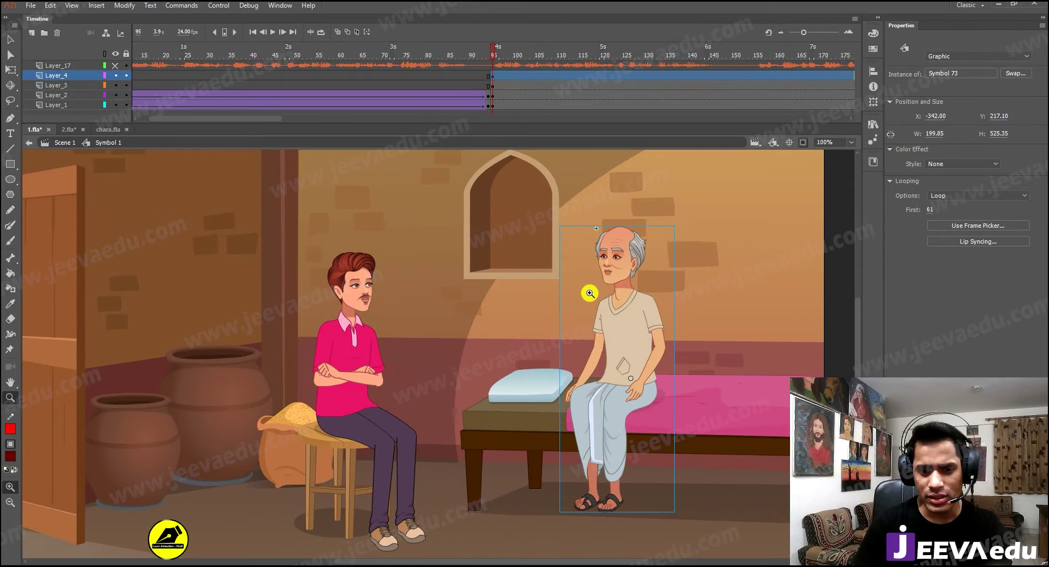
# Step: Scale the old man by 95 percent again to 189.85 by 499.10 and shift him slightly right on the bed
pyautogui.hotkey('ctrl', 'alt', 's')
pyautogui.write('95')
pyautogui.press('Return')
pyautogui.moveTo(628, 389); pyautogui.dragTo(634, 391)
pyautogui.hotkey('ctrl', '-')
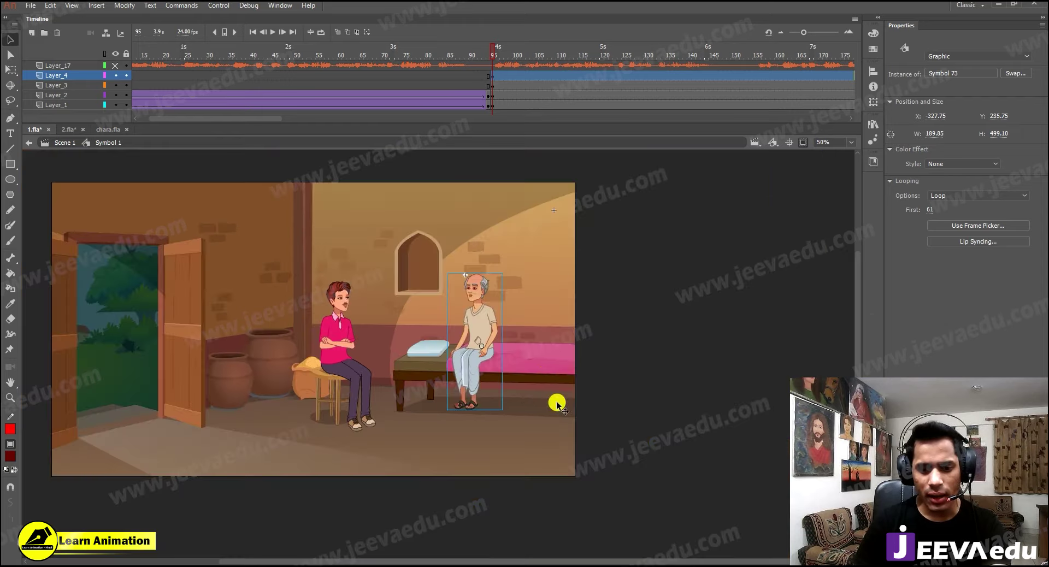
# Step: Inside Symbol 4, reduce the bed to 964.25 by 261.95, move it down and left, and return to Symbol 1
pyautogui.doubleClick(545, 371)
pyautogui.click(551, 370)
pyautogui.hotkey('ctrl', 'alt', 's')
pyautogui.write('90')
pyautogui.press('Return')
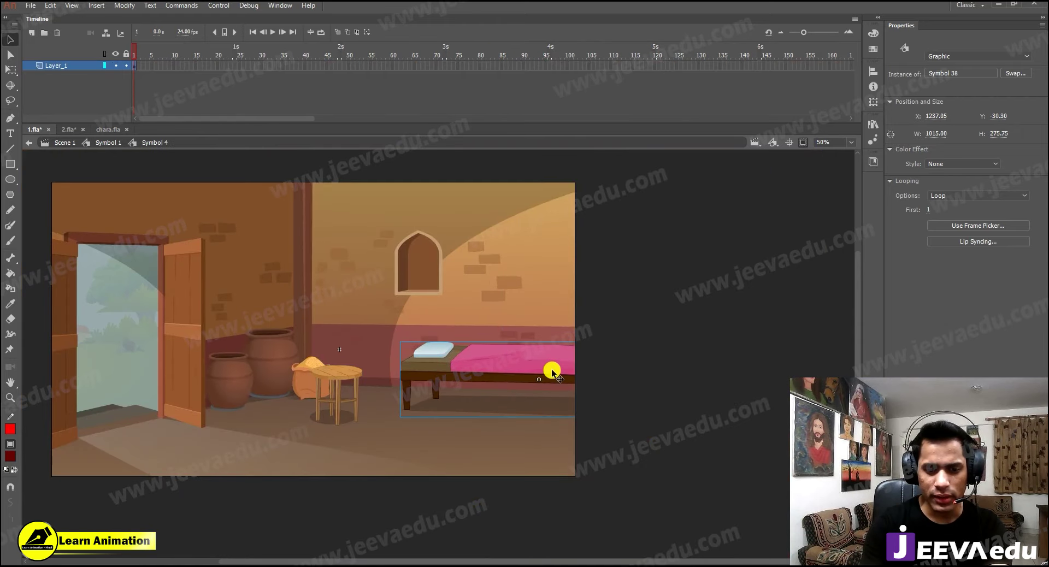
pyautogui.moveTo(552, 368); pyautogui.dragTo(513, 388)
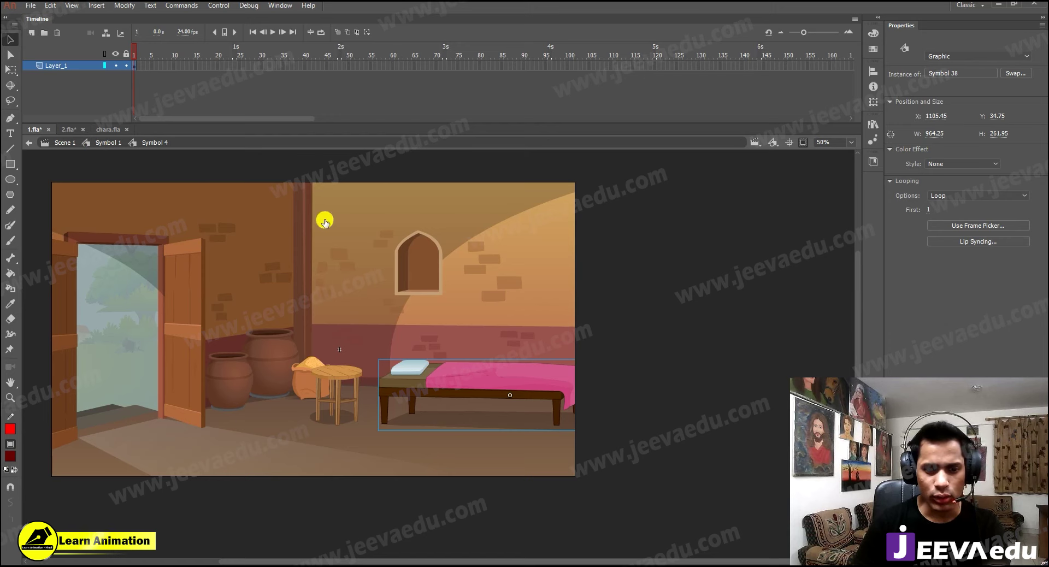
pyautogui.hotkey('ctrl', 'e')
# Step: Move the old man down and left onto the repositioned bed and enlarge him to 199.35 by 524.05
pyautogui.click(485, 333)
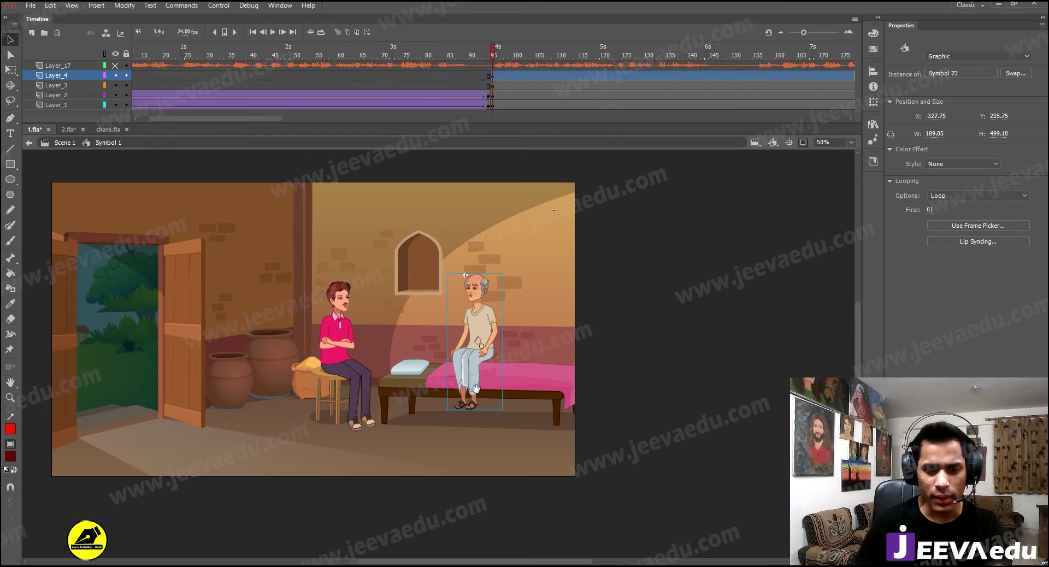
pyautogui.hotkey('ctrl', '=')
pyautogui.moveTo(522, 350)
pyautogui.mouseDown()
pyautogui.moveTo(496, 348)
pyautogui.moveTo(515, 355)
pyautogui.mouseUp()
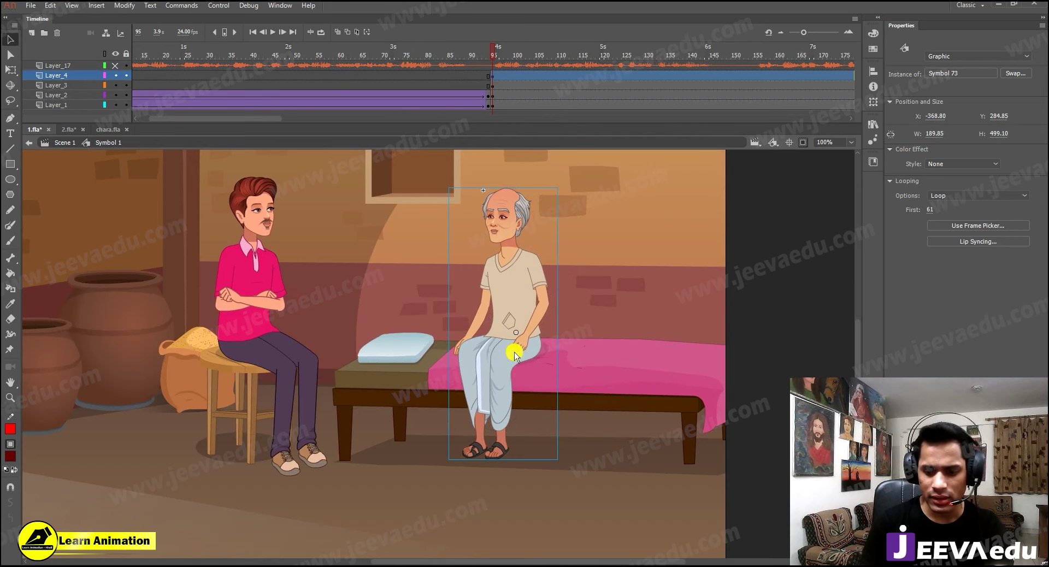
pyautogui.hotkey('ctrl', 'alt', 's')
pyautogui.write('10')
pyautogui.press('Return')
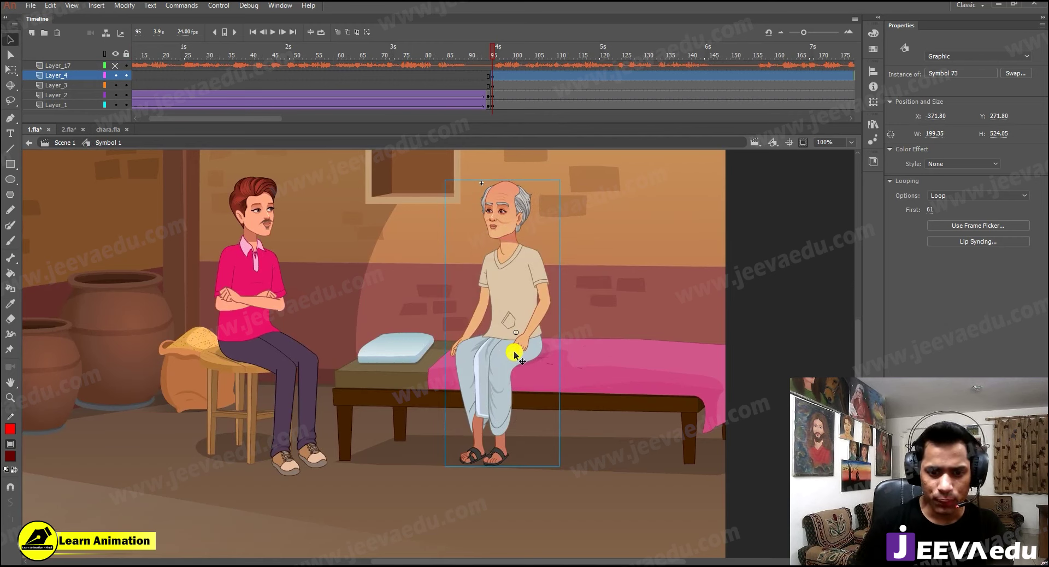
# Step: Enlarge the old man by 105 percent to 209.30 by 550.25 and shift him slightly right to X -354.85
pyautogui.moveTo(516, 356); pyautogui.dragTo(519, 354)
pyautogui.hotkey('ctrl', 'alt', 's')
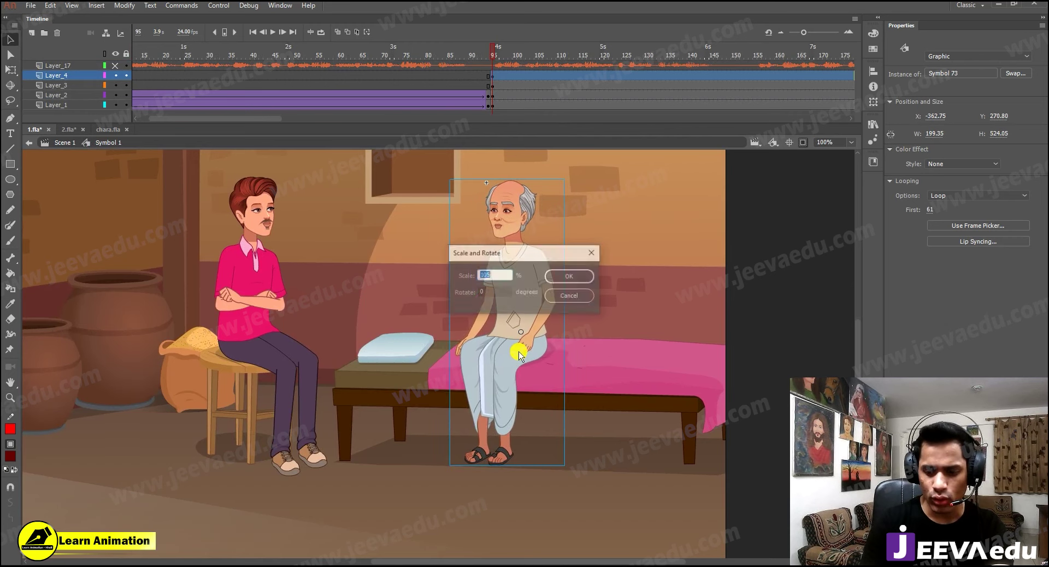
pyautogui.write('105')
pyautogui.press('Return')
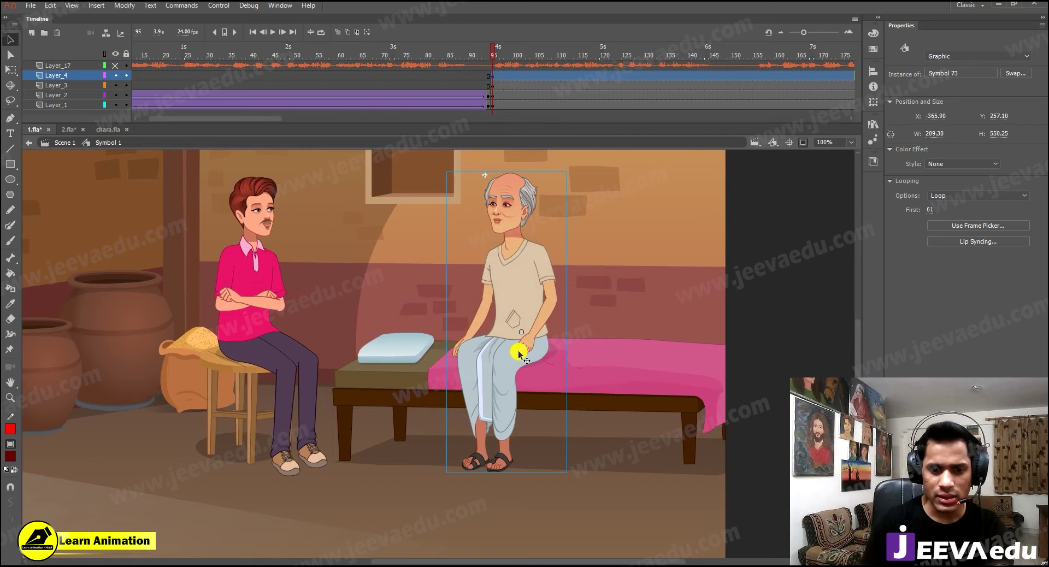
pyautogui.moveTo(513, 361); pyautogui.dragTo(518, 361)
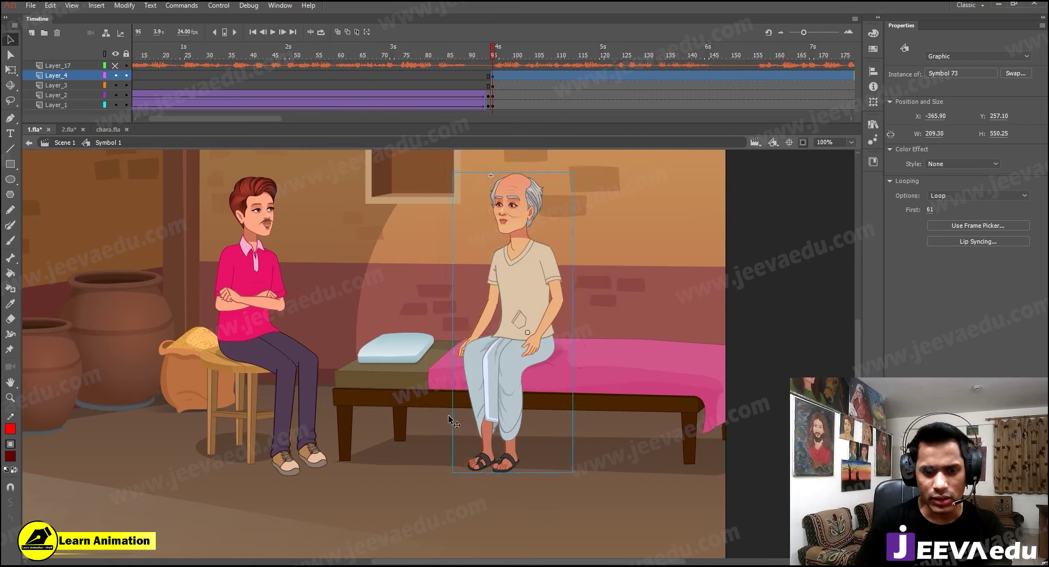
# Step: Nudge the old man up to Y 251.90 on the bed and check his placement against the young man
pyautogui.press('z')
pyautogui.keyDown('alt'); pyautogui.click(449, 414); pyautogui.keyUp('alt')
pyautogui.moveTo(459, 413); pyautogui.dragTo(522, 423)
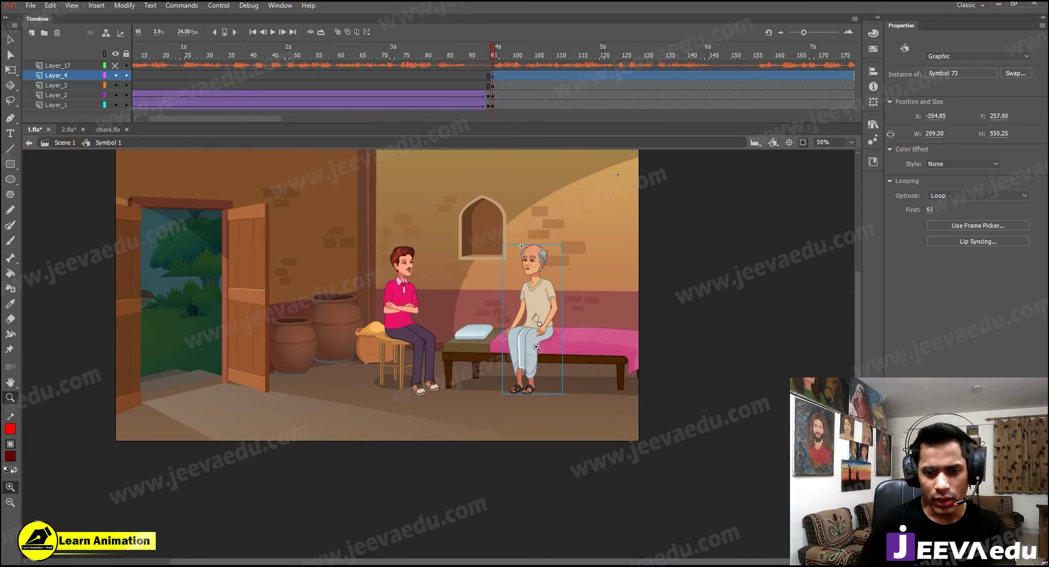
pyautogui.click(536, 347)
pyautogui.keyDown('alt'); pyautogui.click(404, 352); pyautogui.keyUp('alt')
pyautogui.keyDown('alt'); pyautogui.click(404, 352); pyautogui.keyUp('alt')
pyautogui.moveTo(453, 349); pyautogui.dragTo(559, 353)
pyautogui.click(468, 338)
pyautogui.press('v')
pyautogui.press('Up')
pyautogui.press('Up')
pyautogui.press('Up')
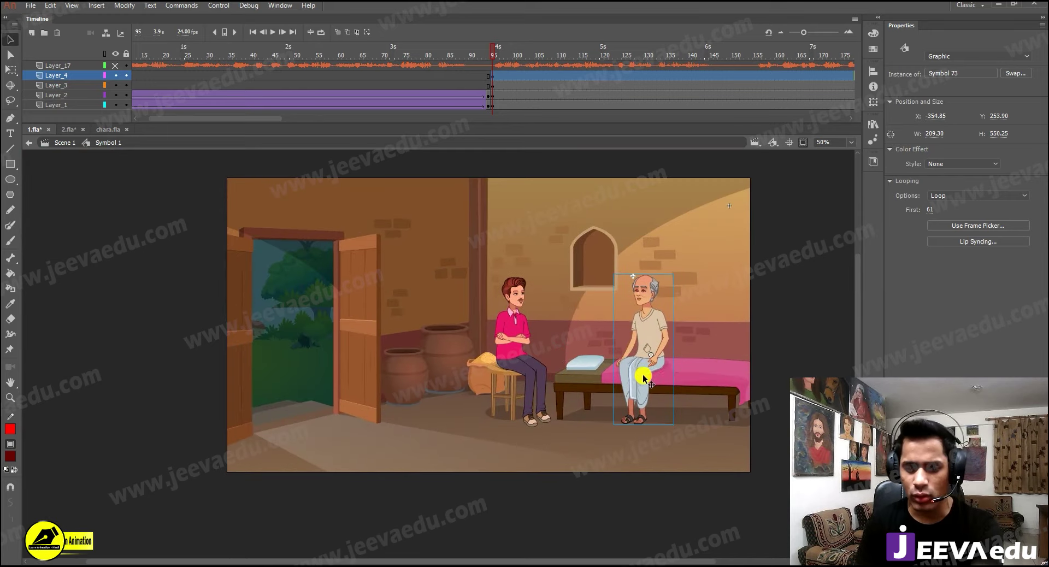
pyautogui.press('z')
pyautogui.click(491, 365)
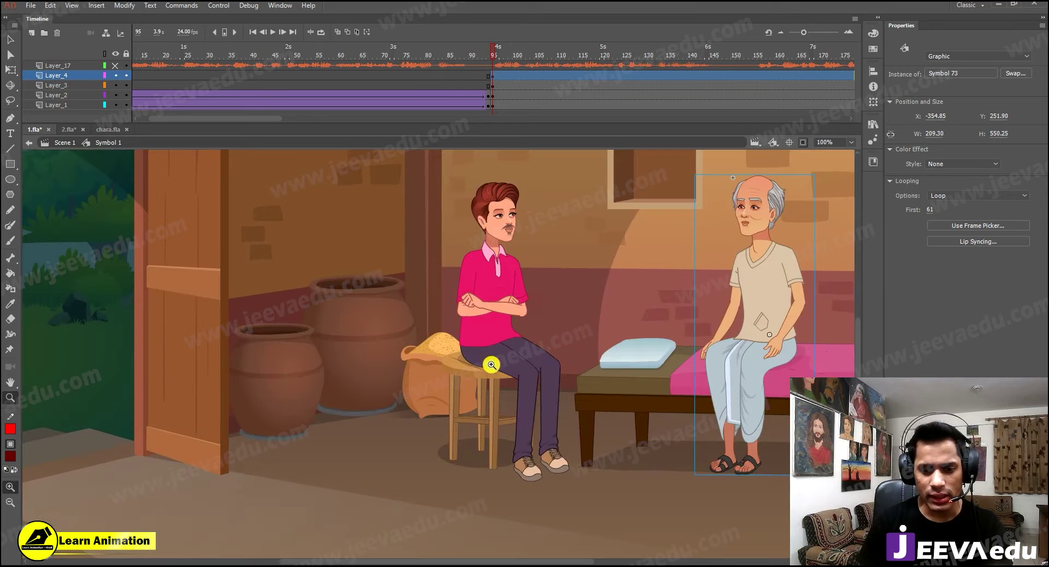
pyautogui.keyDown('alt'); pyautogui.click(545, 371); pyautogui.keyUp('alt')
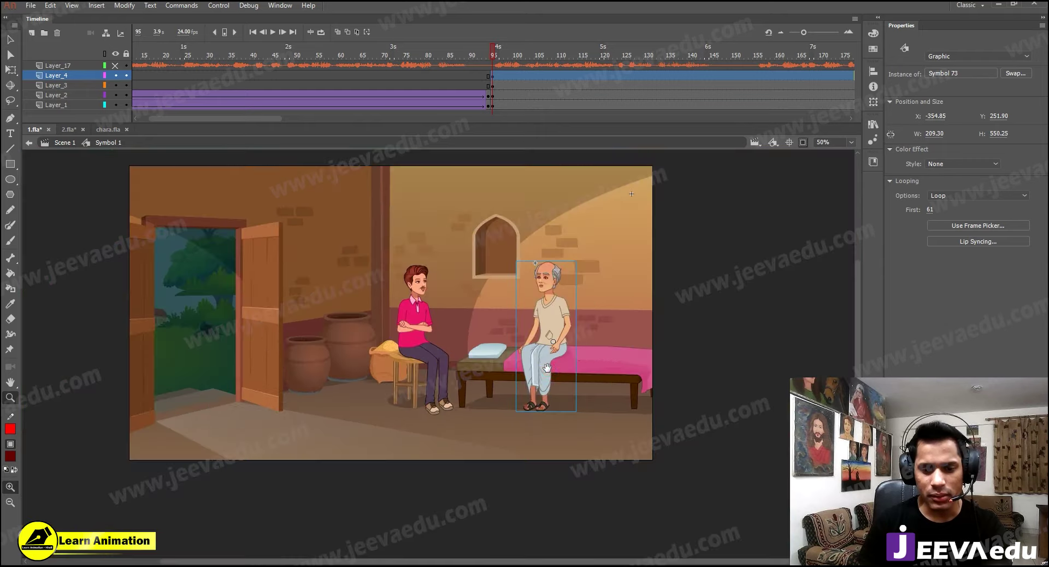
# Step: Inside Symbol 4, nudge the bed up to Y 24.75 and return to Symbol 1
pyautogui.press('v')
pyautogui.click(504, 366)
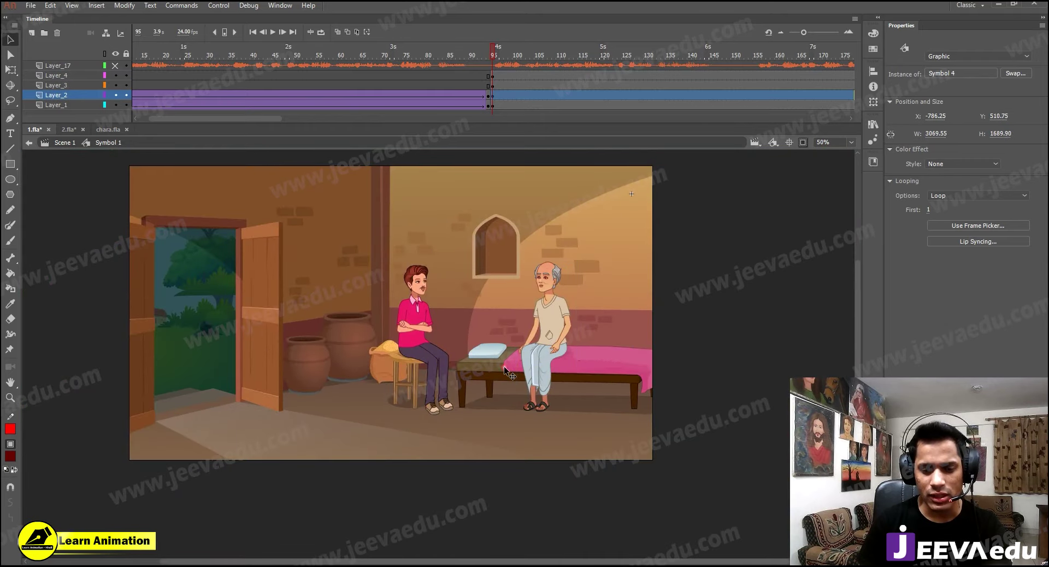
pyautogui.doubleClick(505, 371)
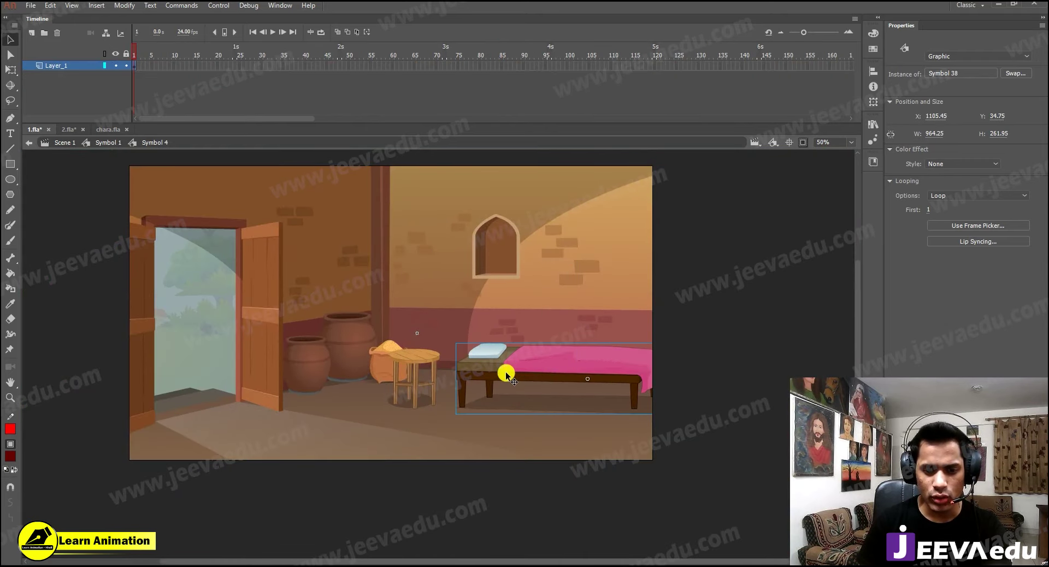
pyautogui.press('Up')
pyautogui.press('Up')
pyautogui.press('Up')
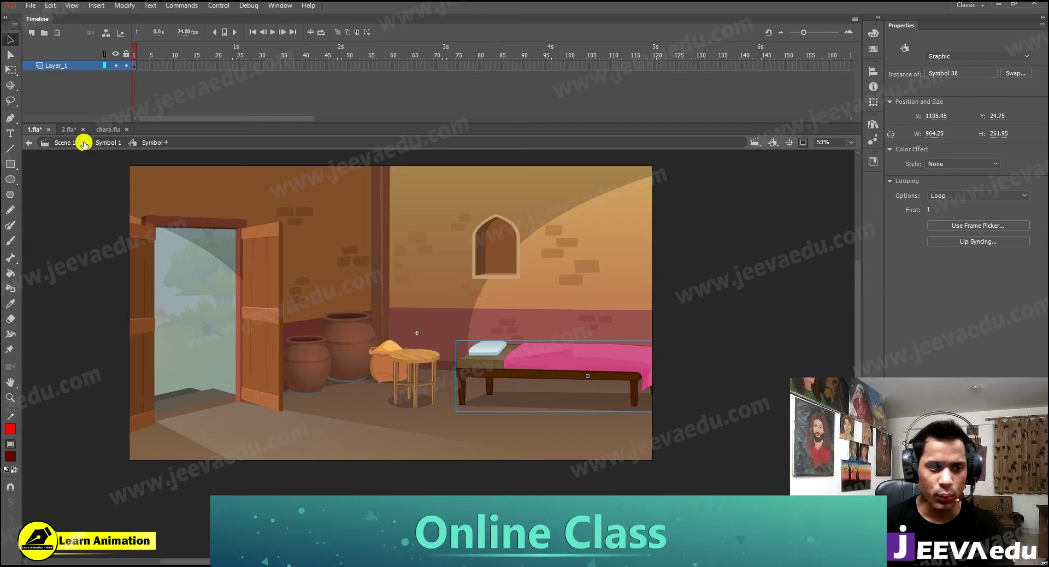
pyautogui.doubleClick(619, 353)
# Step: Nudge the old man up to Y 246.90 to match the raised bed
pyautogui.press('z')
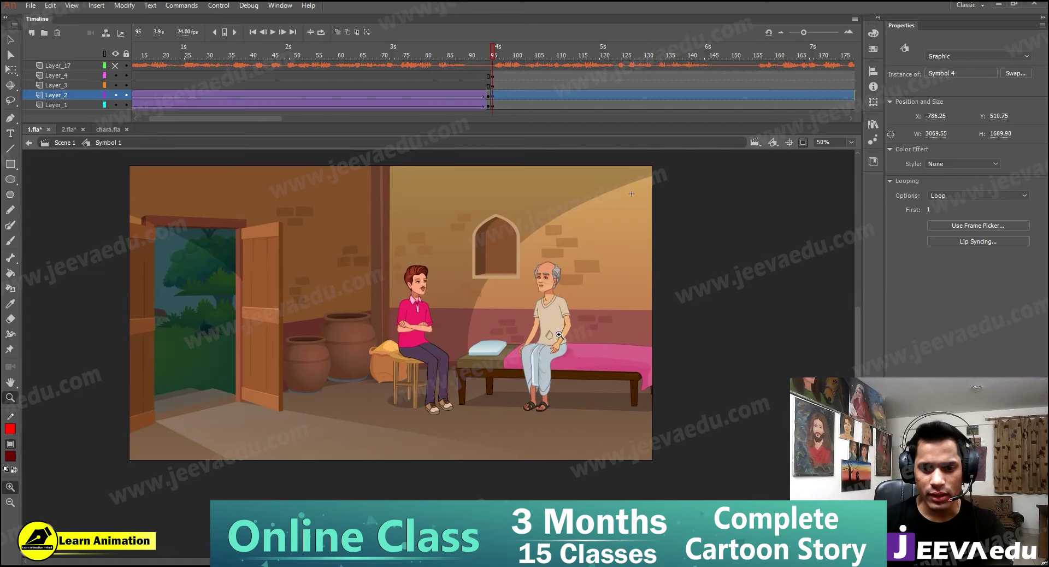
pyautogui.click(558, 334)
pyautogui.press('v')
pyautogui.click(404, 400)
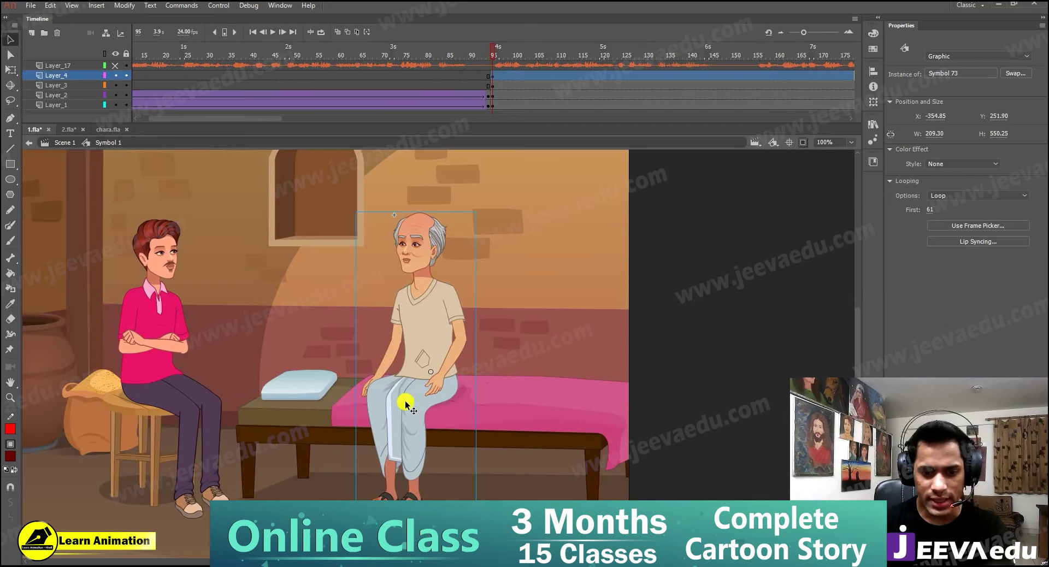
pyautogui.press('Up')
pyautogui.press('Up')
pyautogui.press('Up')
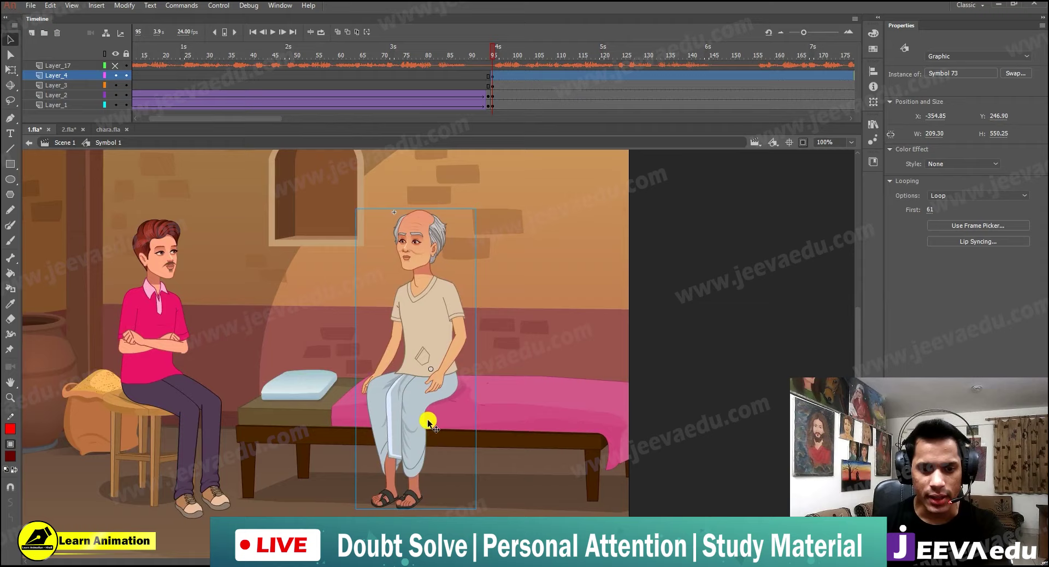
# Step: Examine both seated men up close and in the full room to compare their scale and placement
pyautogui.keyDown('ctrl'); pyautogui.keyDown('alt'); pyautogui.click(405, 379); pyautogui.keyUp('alt'); pyautogui.keyUp('ctrl')
pyautogui.keyDown('ctrl'); pyautogui.click(451, 360); pyautogui.keyUp('ctrl')
pyautogui.moveTo(376, 322); pyautogui.dragTo(526, 377)
pyautogui.keyDown('ctrl'); pyautogui.click(509, 313); pyautogui.keyUp('ctrl')
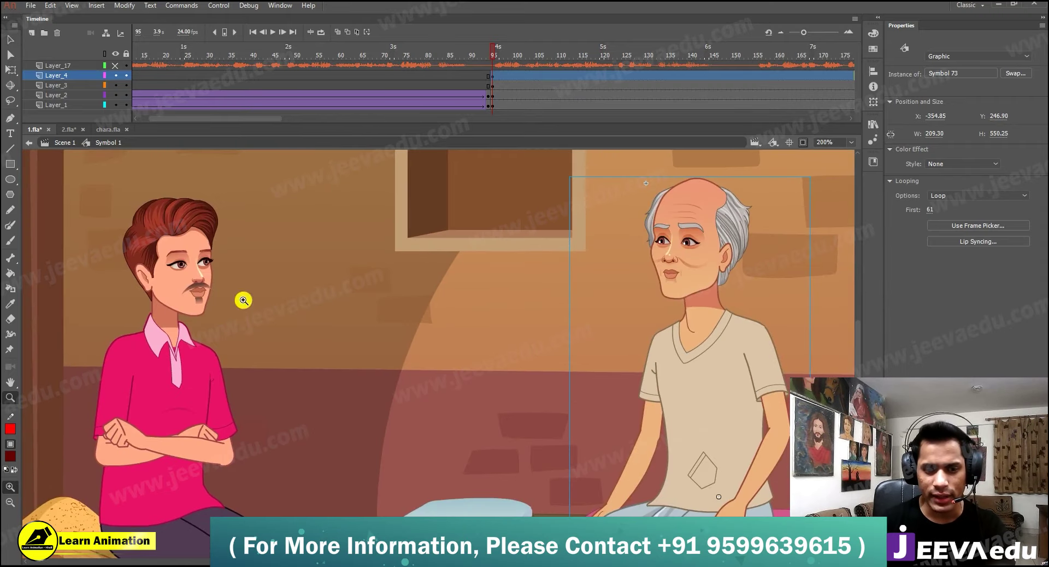
pyautogui.keyDown('ctrl'); pyautogui.keyDown('alt'); pyautogui.click(545, 292); pyautogui.keyUp('alt'); pyautogui.keyUp('ctrl')
pyautogui.moveTo(456, 375); pyautogui.dragTo(467, 313)
pyautogui.keyDown('ctrl'); pyautogui.keyDown('alt'); pyautogui.click(467, 312); pyautogui.keyUp('alt'); pyautogui.keyUp('ctrl')
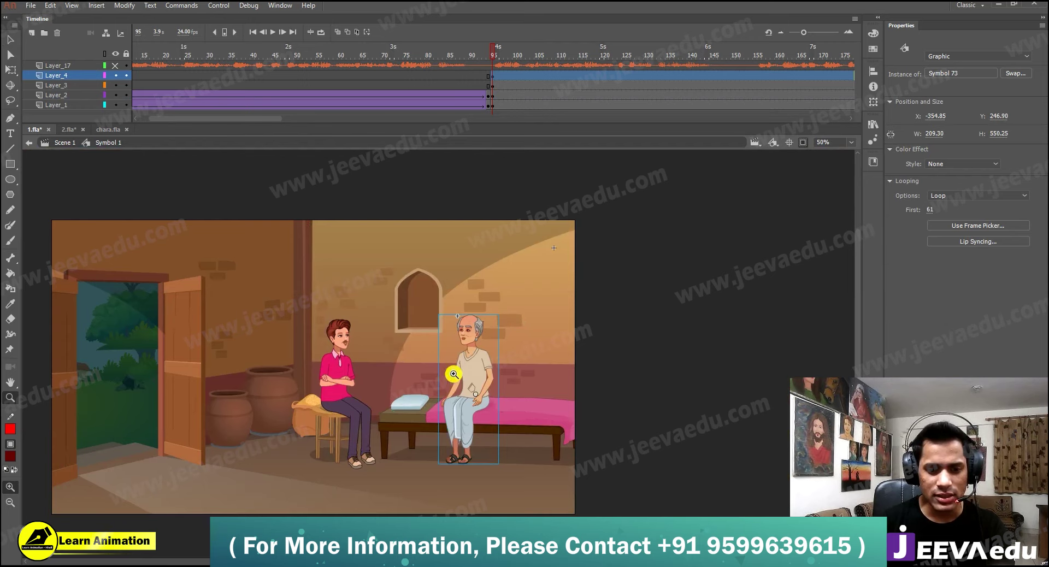
pyautogui.moveTo(370, 398); pyautogui.dragTo(534, 367)
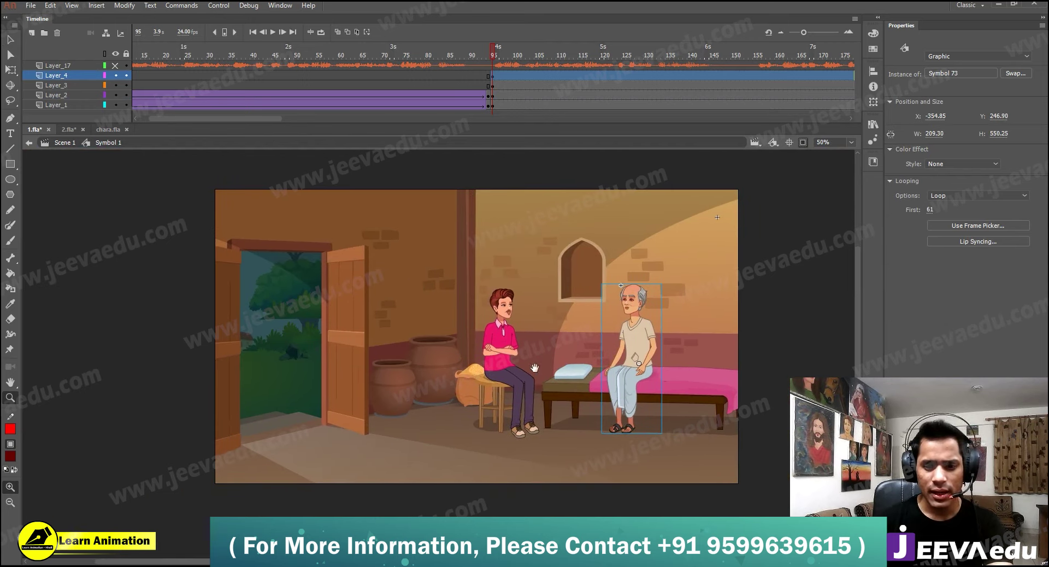
# Step: Play the room scene from about frame 95 to listen to the dialogue and judge its timing
pyautogui.press('Return')
pyautogui.press('Return')
pyautogui.click(493, 61)
pyautogui.press('Return')
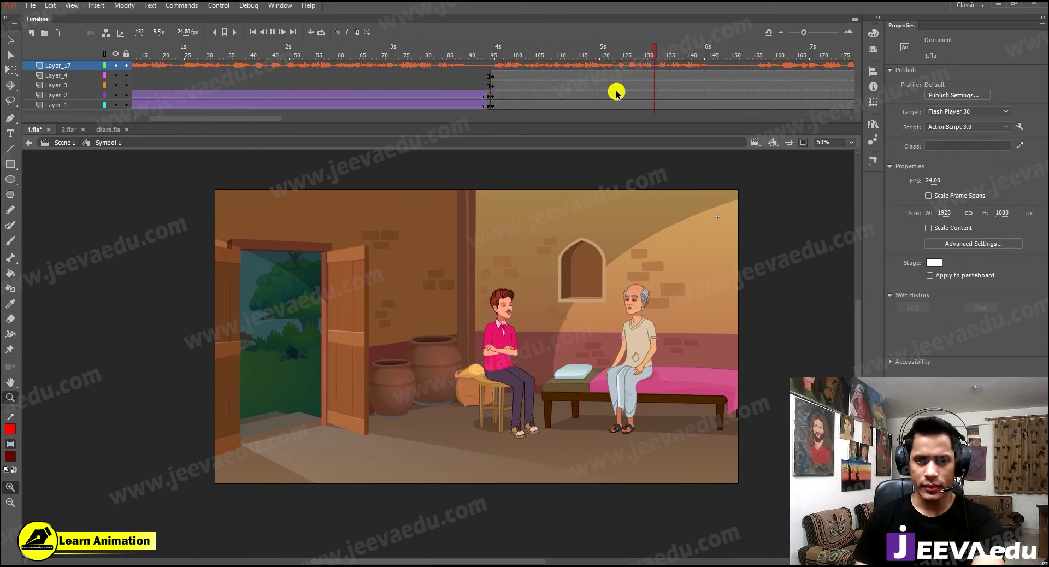
pyautogui.press('Return')
# Step: Keyframe the four picture layers at frame 154 and add classic tweens from frame 95 up to it
pyautogui.click(750, 77)
pyautogui.moveTo(751, 57); pyautogui.dragTo(509, 70)
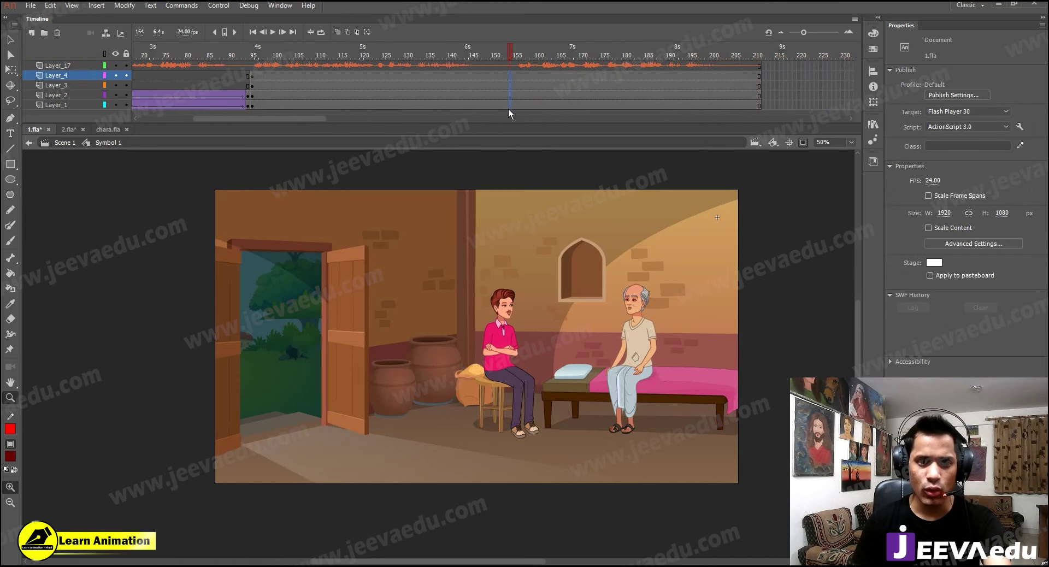
pyautogui.moveTo(508, 106); pyautogui.dragTo(461, 119)
pyautogui.rightClick(473, 97)
pyautogui.click(498, 126)
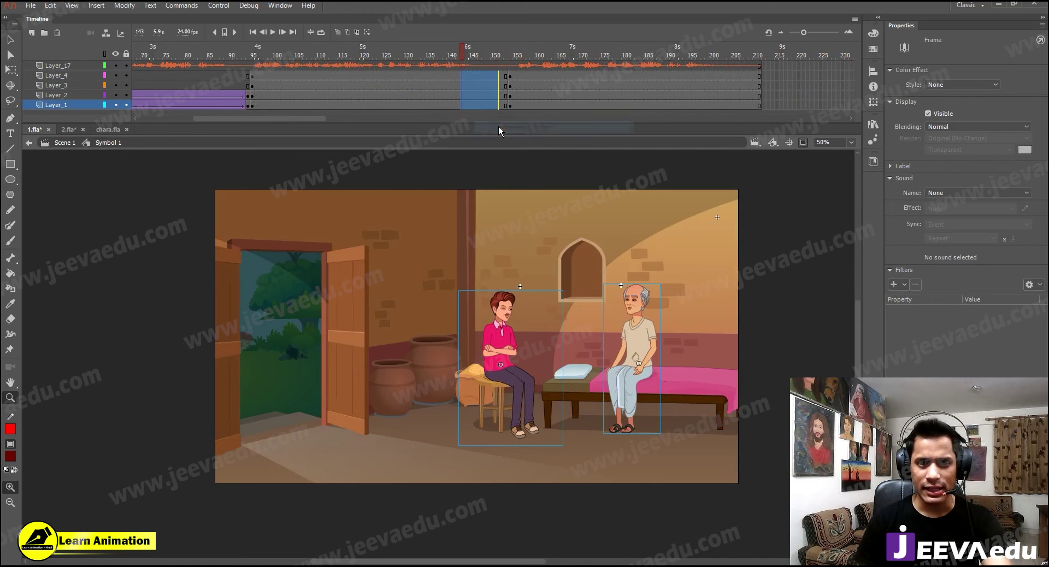
# Step: Apply a custom ease named My Ease 2 to these tweens, with a slow start and a slow finish
pyautogui.click(1002, 211)
pyautogui.click(295, 382)
pyautogui.moveTo(385, 330); pyautogui.dragTo(402, 398)
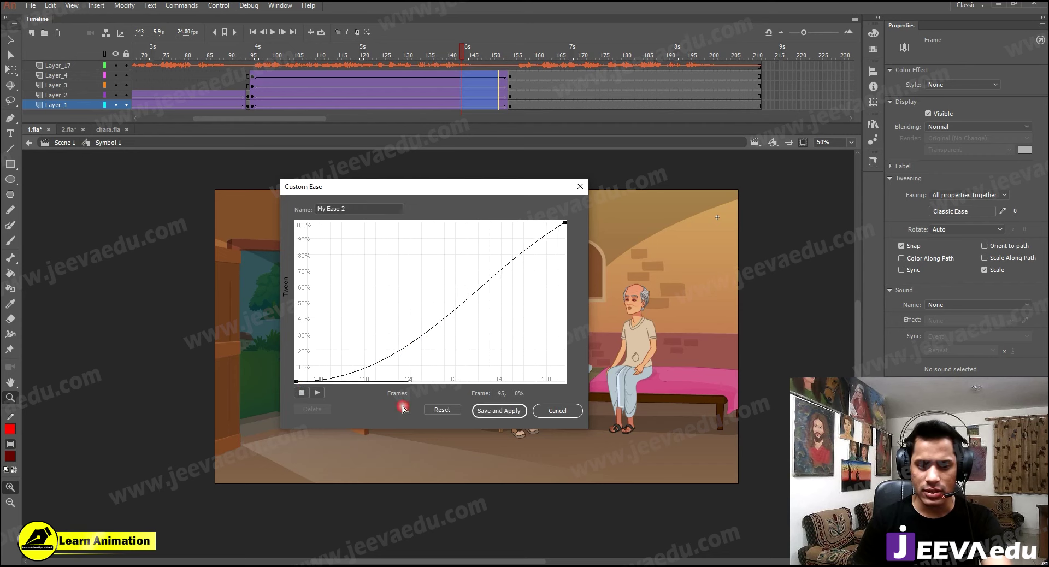
pyautogui.click(564, 223)
pyautogui.moveTo(479, 277); pyautogui.dragTo(475, 188)
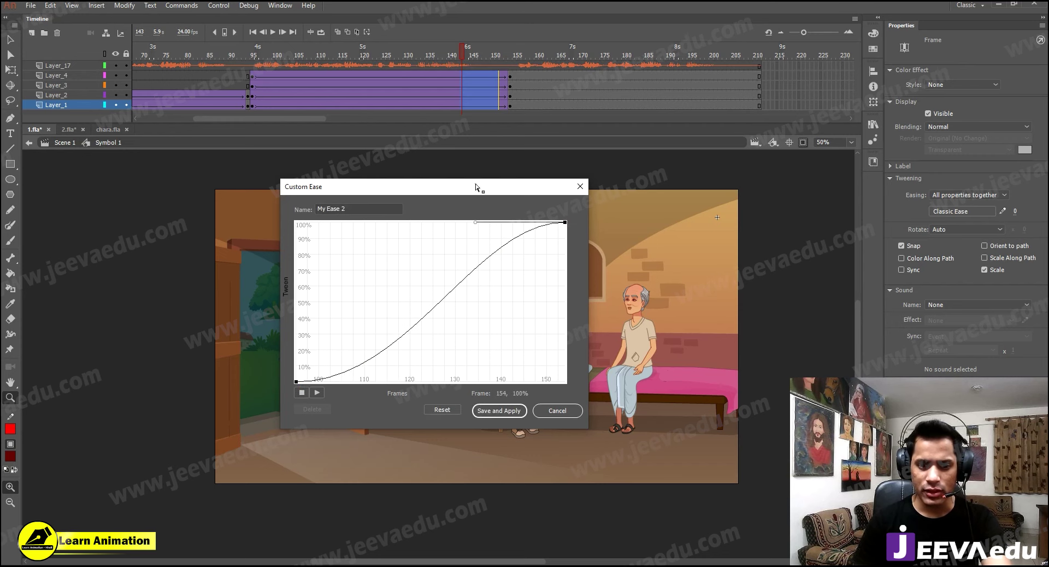
pyautogui.click(493, 408)
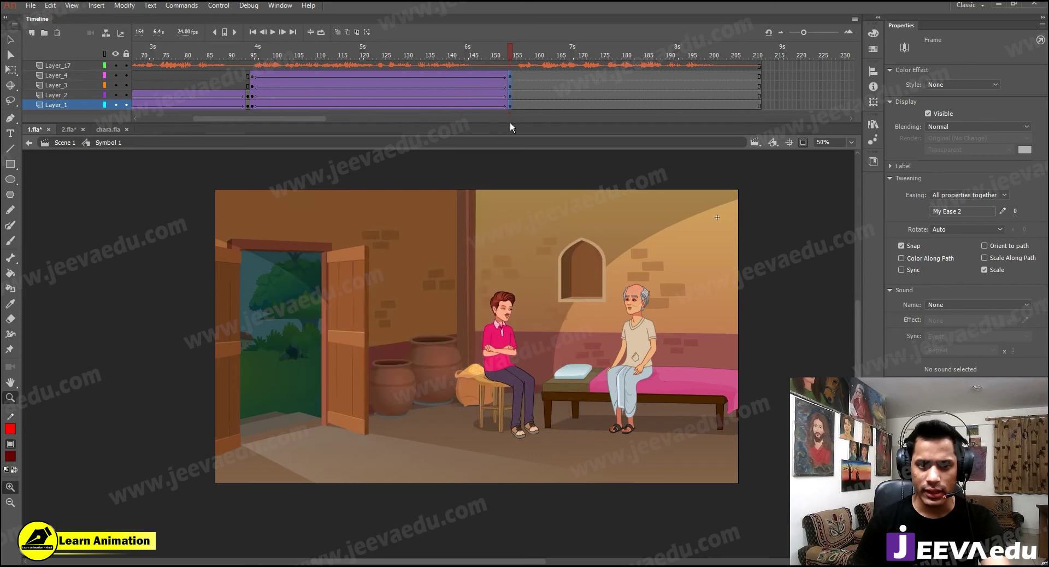
# Step: Scale the whole room scene, including both men, to 110% at frame 154
pyautogui.hotkey('ctrl', 'a')
pyautogui.hotkey('ctrl', 'alt', 's')
pyautogui.write('1')
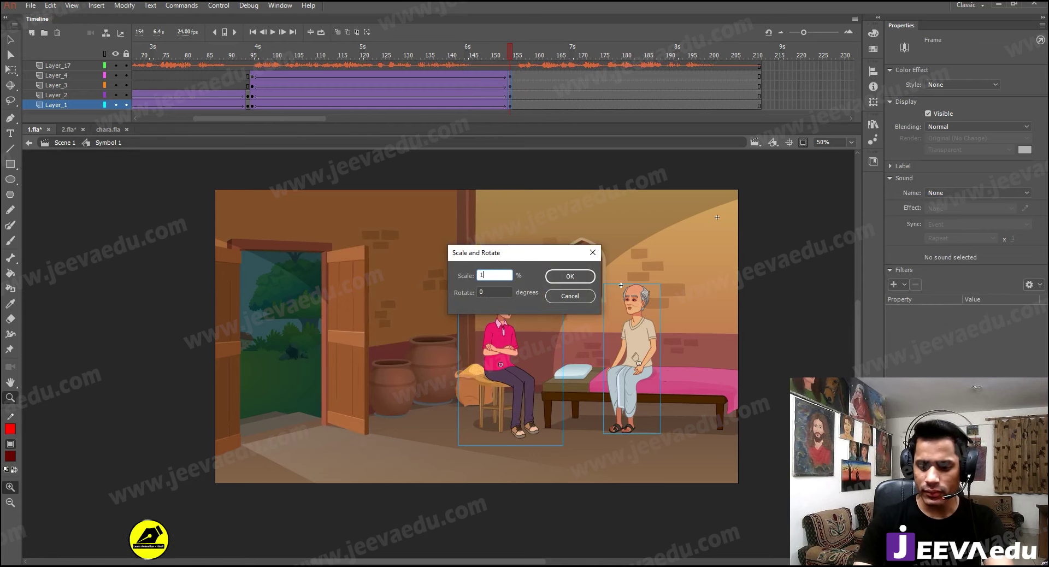
pyautogui.write('10')
pyautogui.press('Return')
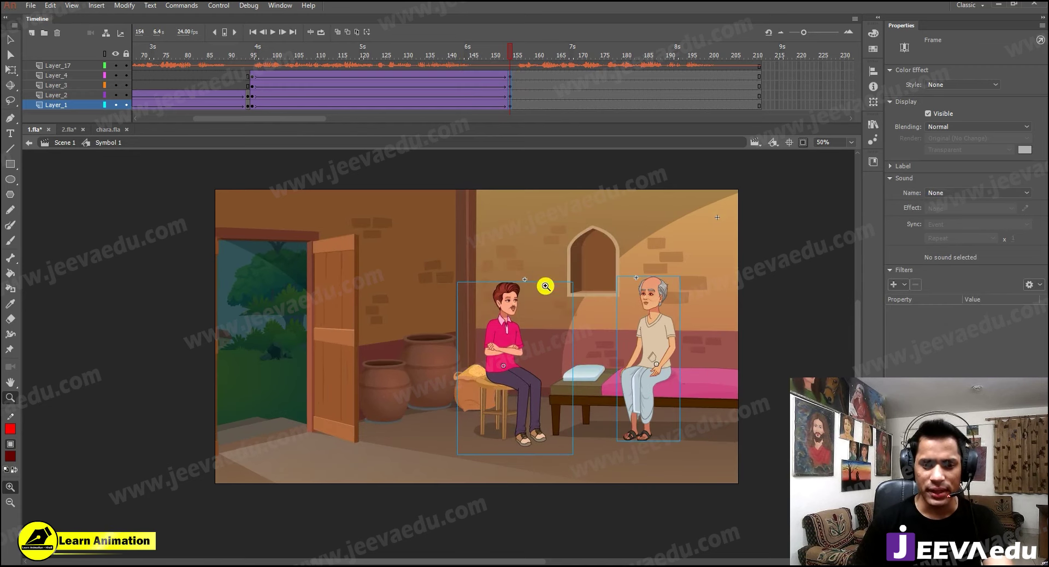
# Step: Check how far the enlarged room extends beyond the stage and scrub through the push-in
pyautogui.click(513, 107)
pyautogui.click(802, 141)
pyautogui.hotkey('ctrl', '-')
pyautogui.press('v')
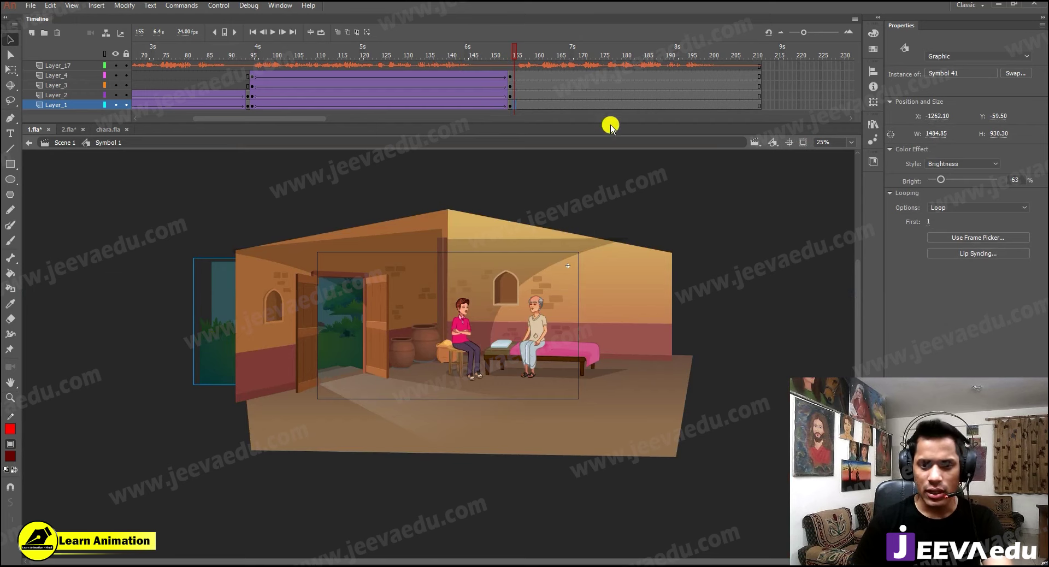
pyautogui.click(802, 142)
pyautogui.press('z')
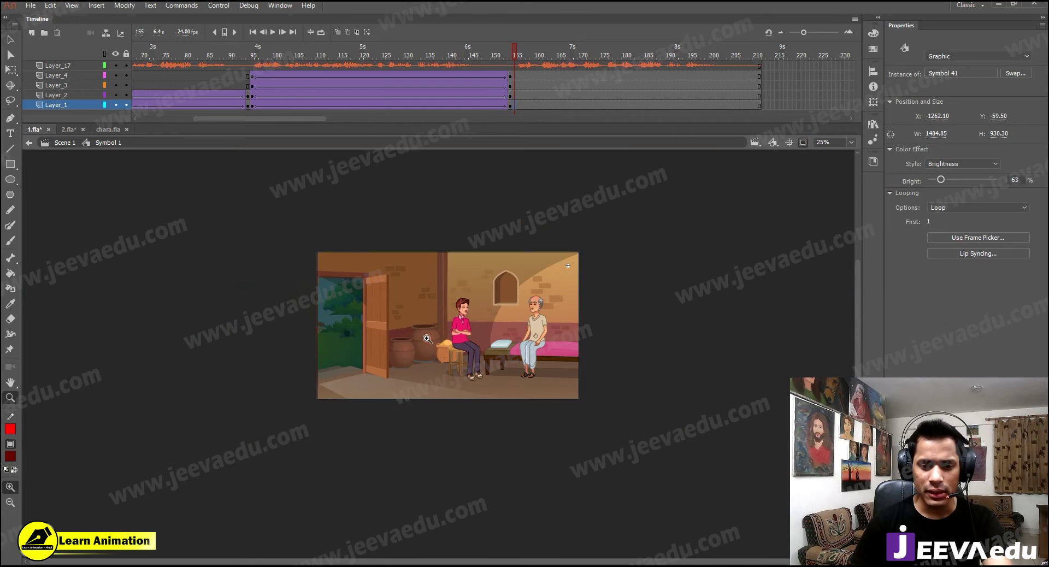
pyautogui.click(473, 350)
pyautogui.click(452, 55)
pyautogui.moveTo(431, 55); pyautogui.dragTo(505, 97)
# Step: At frame 154, shift the outdoor background behind the doorway to X -1222.10 and scrub the push-in
pyautogui.click(235, 336)
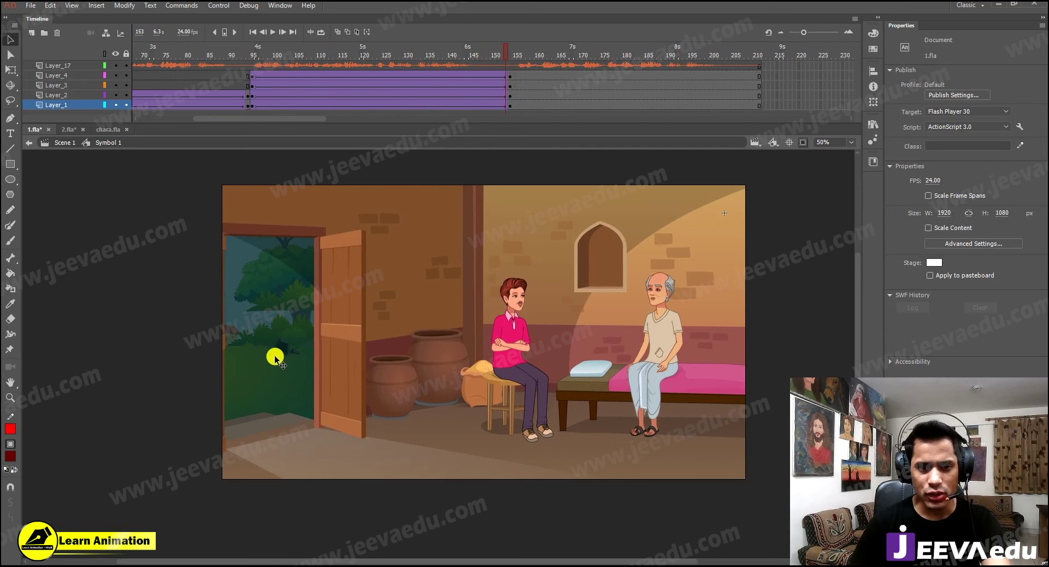
pyautogui.click(510, 105)
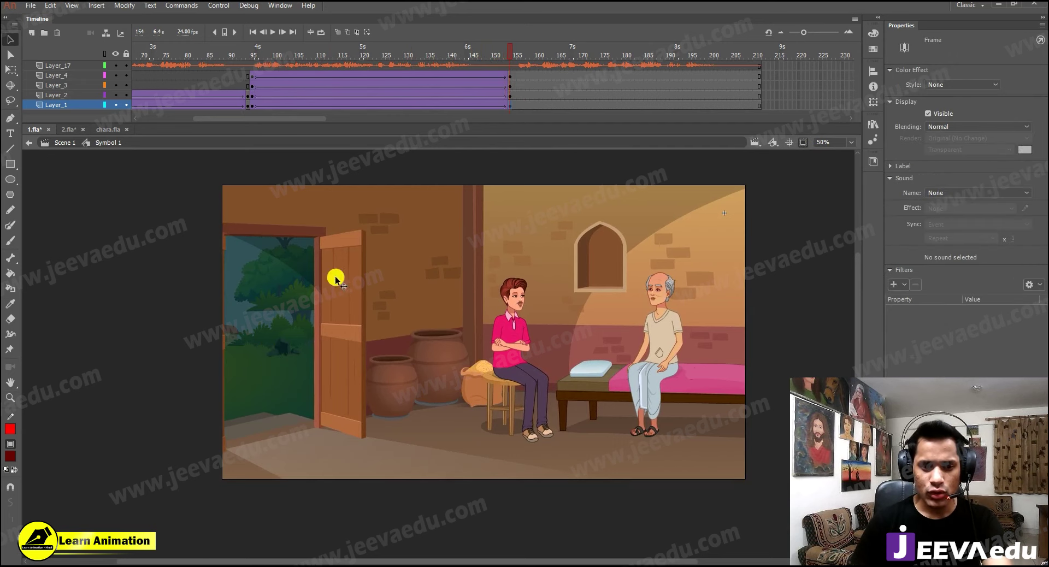
pyautogui.click(291, 317)
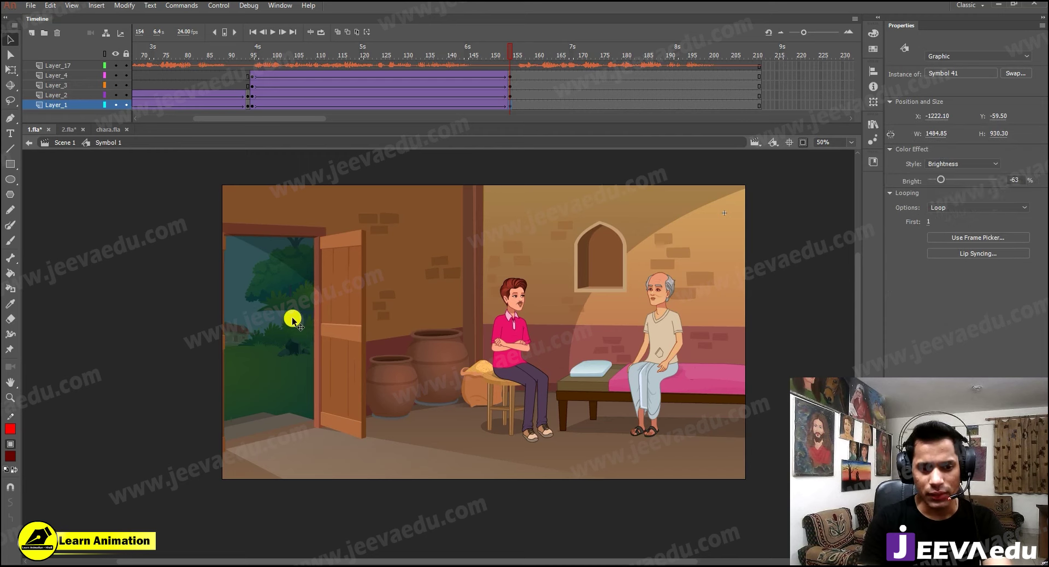
pyautogui.moveTo(500, 50); pyautogui.dragTo(479, 85)
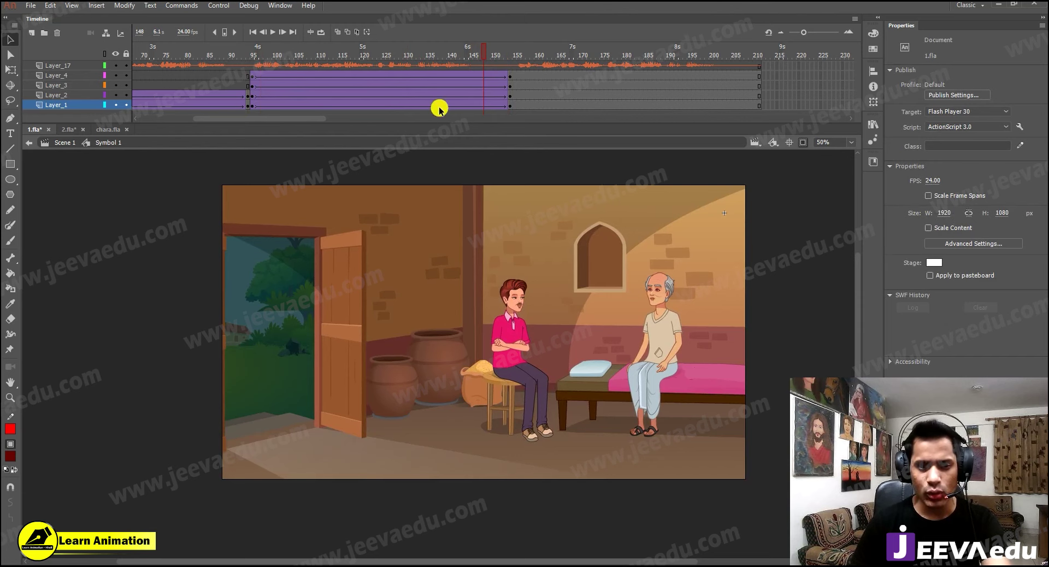
# Step: Temporarily hide both men and play the push-in from about frame 100 to judge the doorway parallax
pyautogui.click(116, 75)
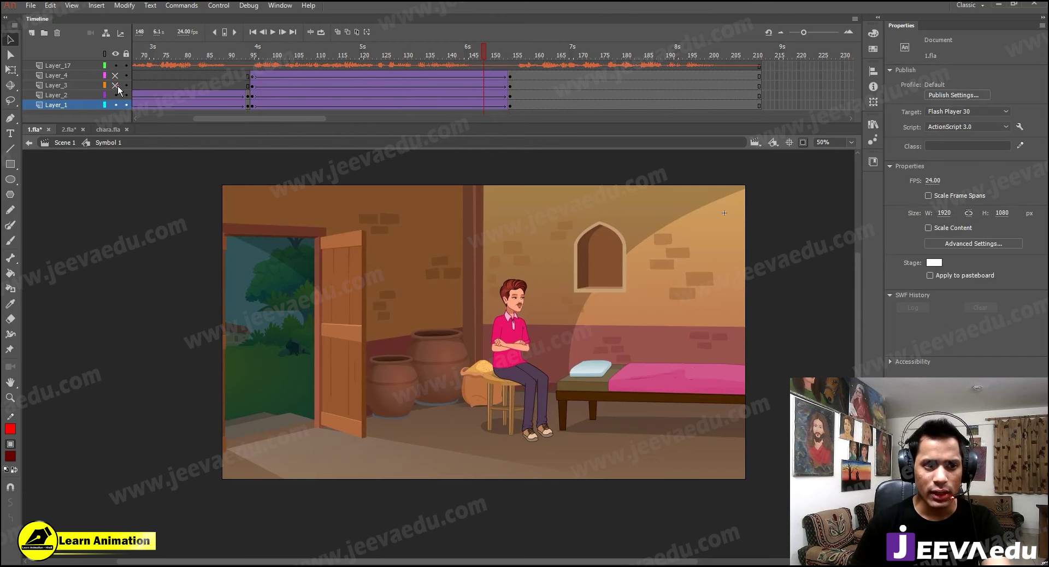
pyautogui.click(115, 85)
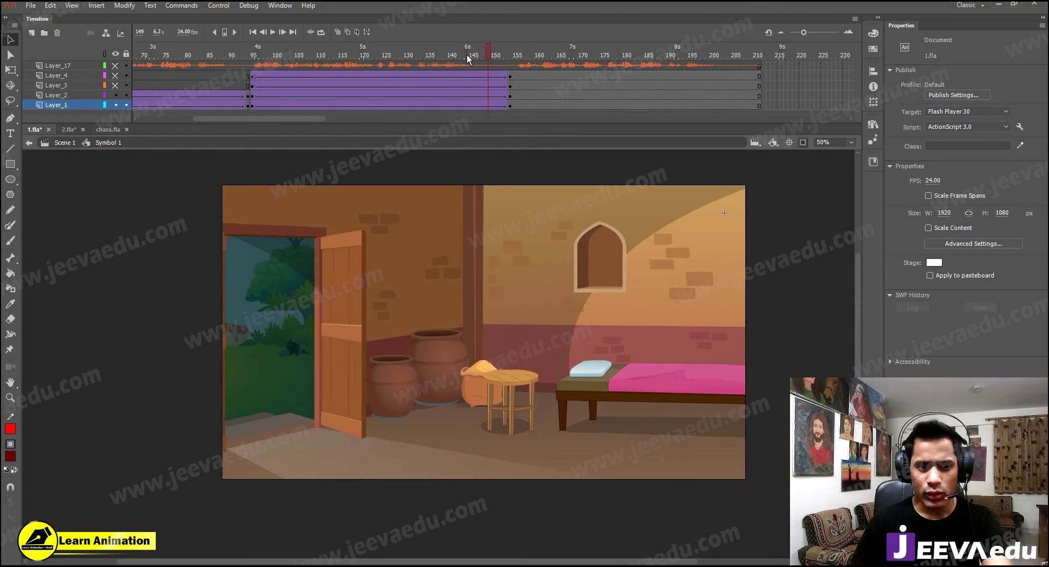
pyautogui.moveTo(466, 55); pyautogui.dragTo(288, 84)
pyautogui.press('Return')
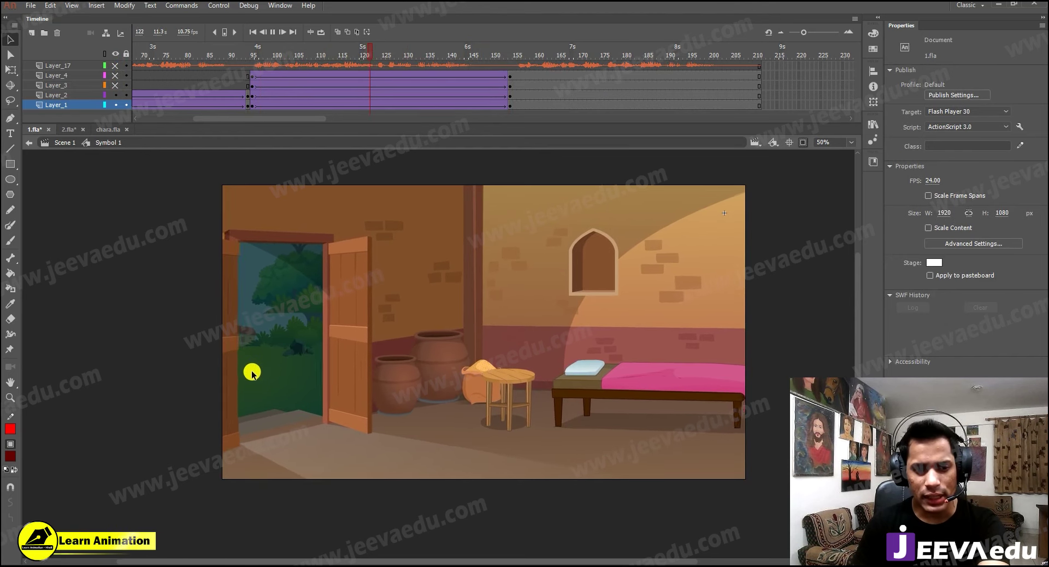
pyautogui.press('Return')
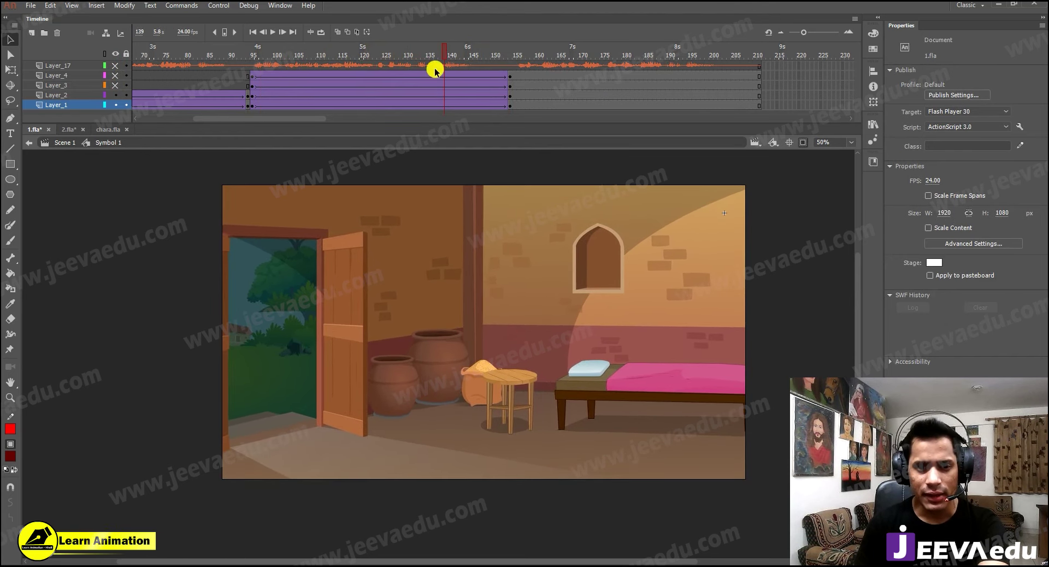
pyautogui.moveTo(370, 69); pyautogui.dragTo(261, 129)
pyautogui.press('Return')
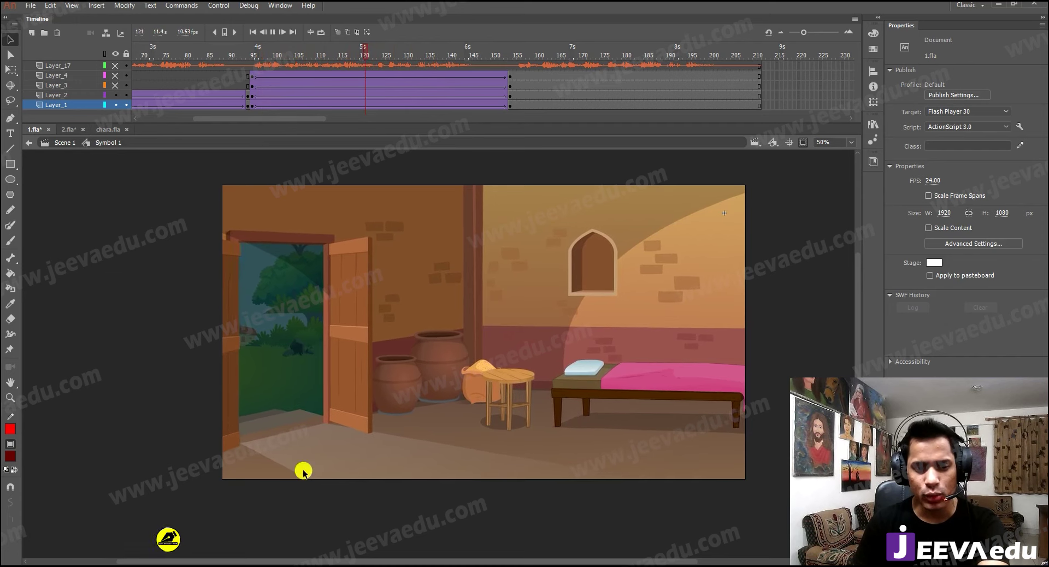
pyautogui.press('Return')
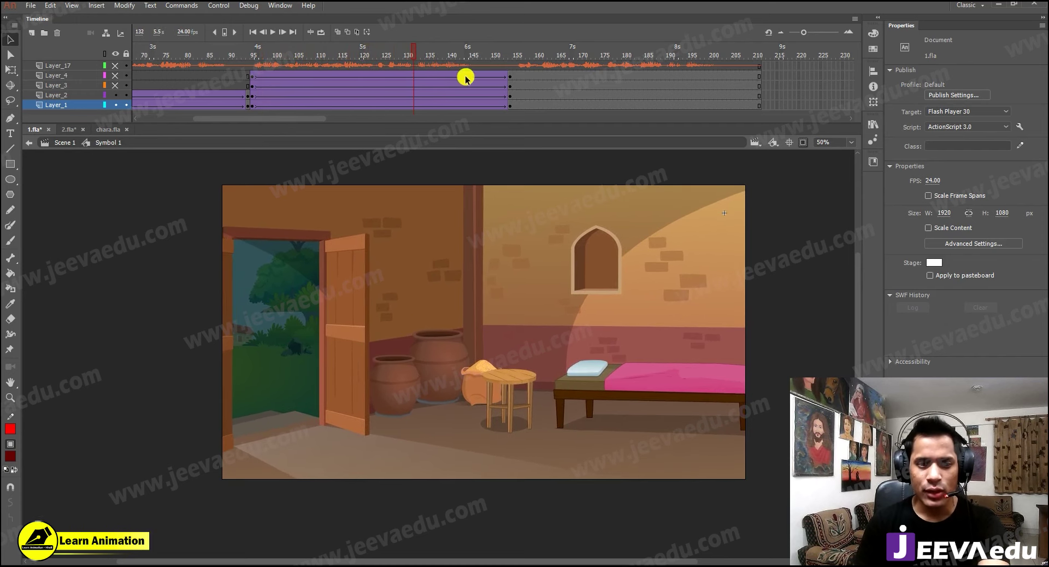
pyautogui.click(115, 95)
pyautogui.keyDown('alt'); pyautogui.click(116, 74); pyautogui.keyUp('alt')
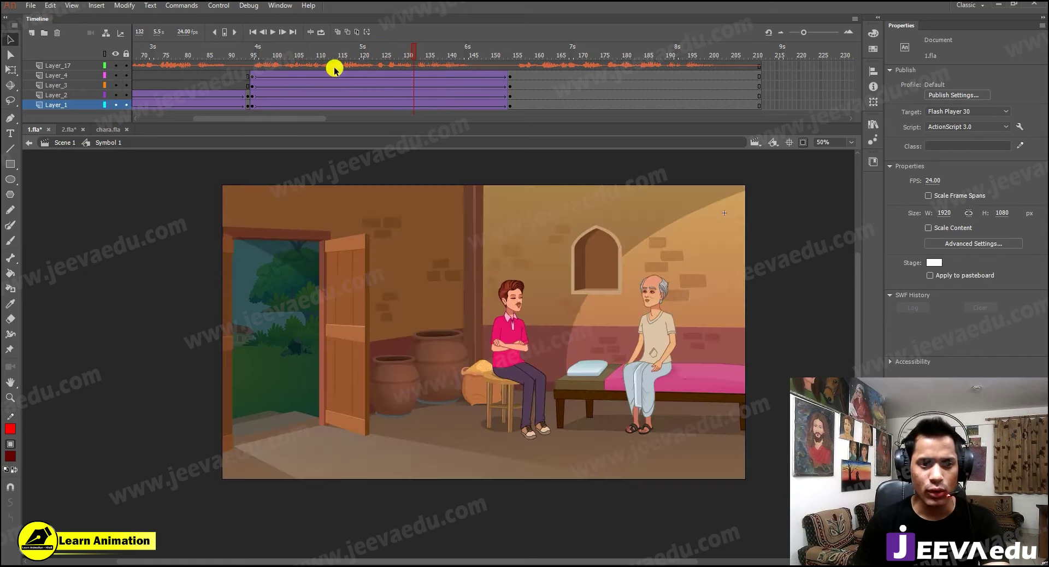
# Step: Keyframe the four picture layers at frame 155 and delete the young man and the outdoor background there
pyautogui.moveTo(441, 47); pyautogui.dragTo(517, 93)
pyautogui.press('F6')
pyautogui.click(515, 56)
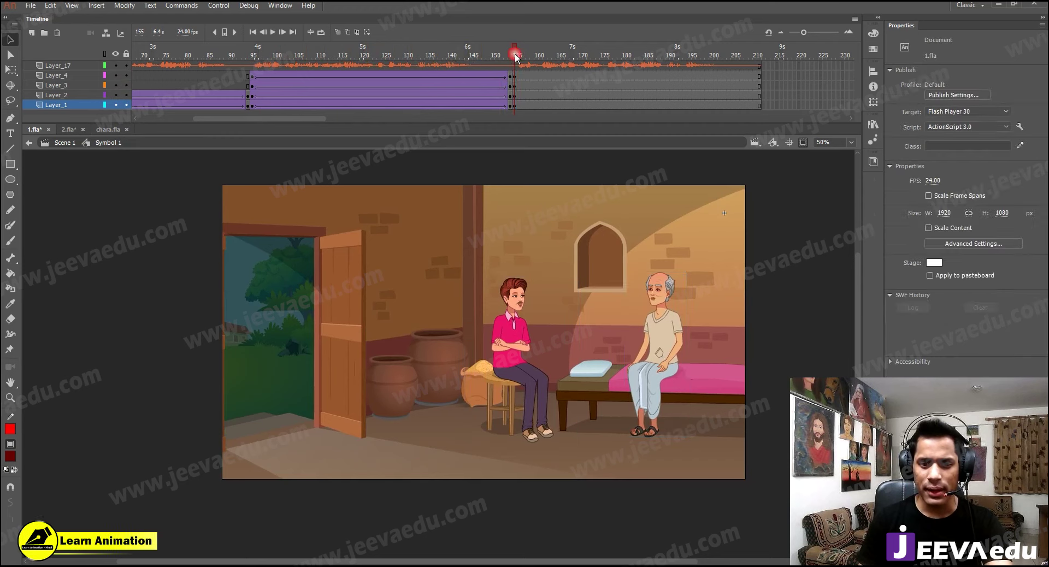
pyautogui.click(517, 335)
pyautogui.press('Delete')
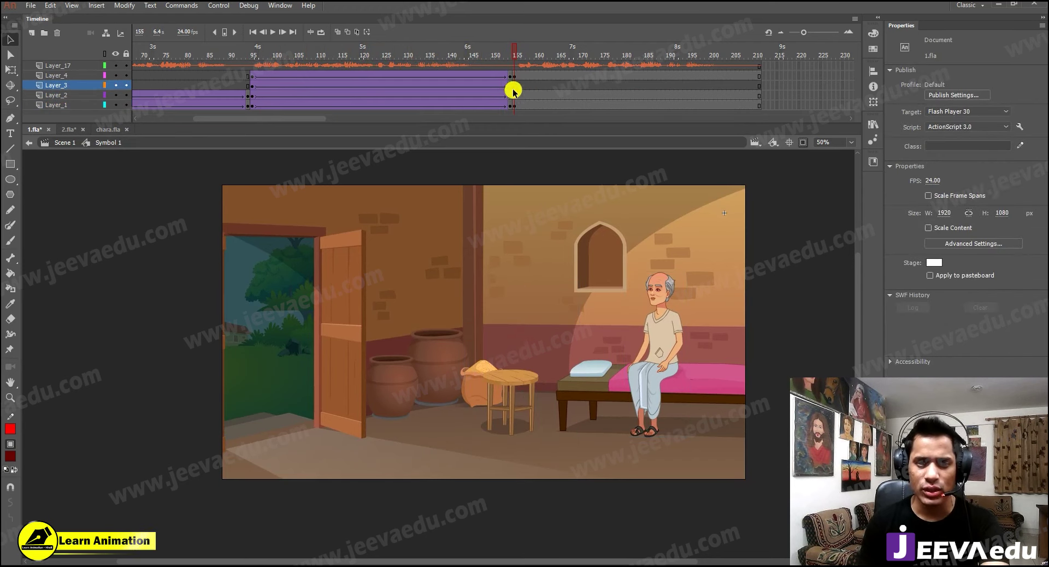
pyautogui.click(299, 333)
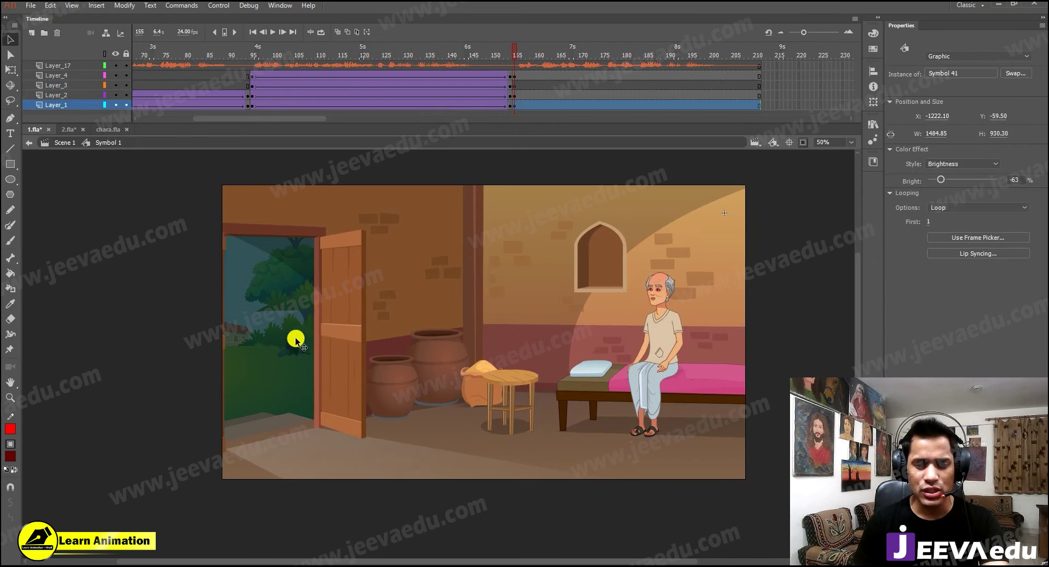
pyautogui.press('Delete')
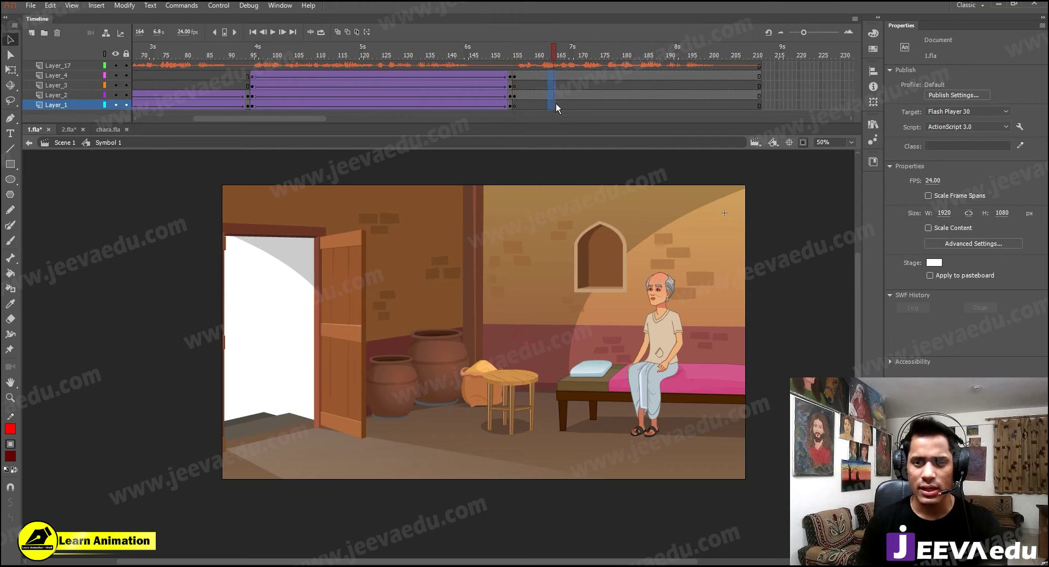
# Step: Scale the old man and the room by 150% twice, centre him on the stage and play the cut
pyautogui.click(657, 355)
pyautogui.hotkey('ctrl', 'alt', 's')
pyautogui.write('150')
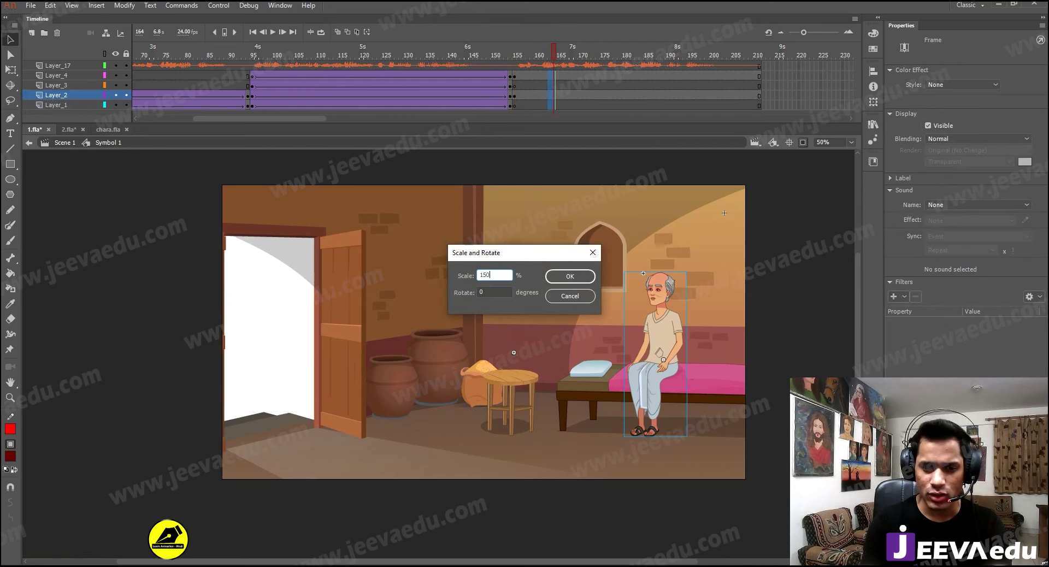
pyautogui.press('Return')
pyautogui.hotkey('ctrl', 'alt', 's')
pyautogui.press('Return')
pyautogui.moveTo(348, 391); pyautogui.dragTo(323, 382)
pyautogui.click(506, 374)
pyautogui.moveTo(506, 374)
pyautogui.mouseDown()
pyautogui.moveTo(479, 391)
pyautogui.moveTo(489, 374)
pyautogui.mouseUp()
pyautogui.click(505, 59)
pyautogui.click(515, 53)
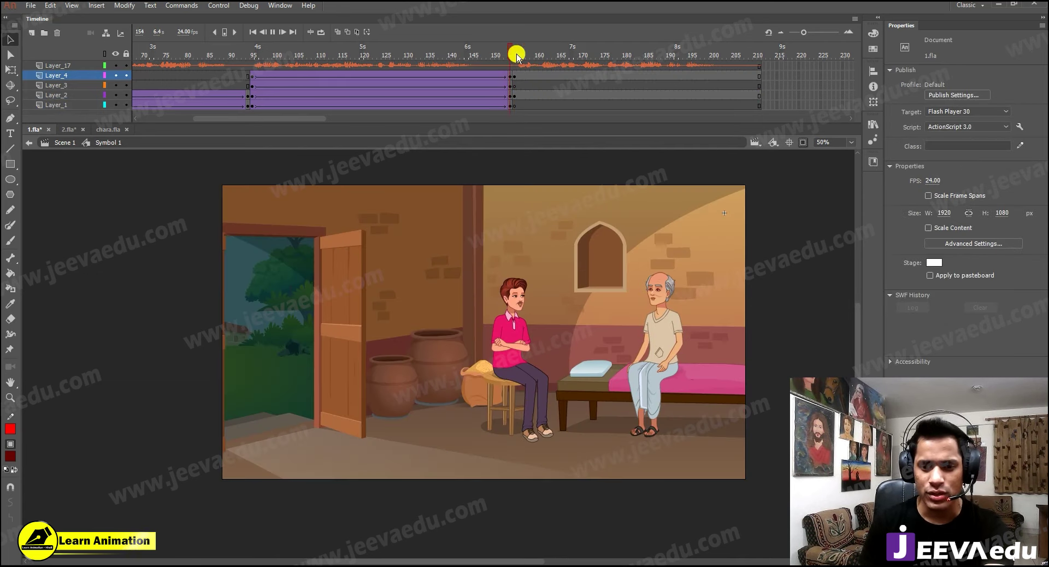
pyautogui.press('Return')
# Step: Enlarge the old man and the room further at 110% scale and reposition them to keep his head in frame
pyautogui.moveTo(540, 71); pyautogui.dragTo(549, 107)
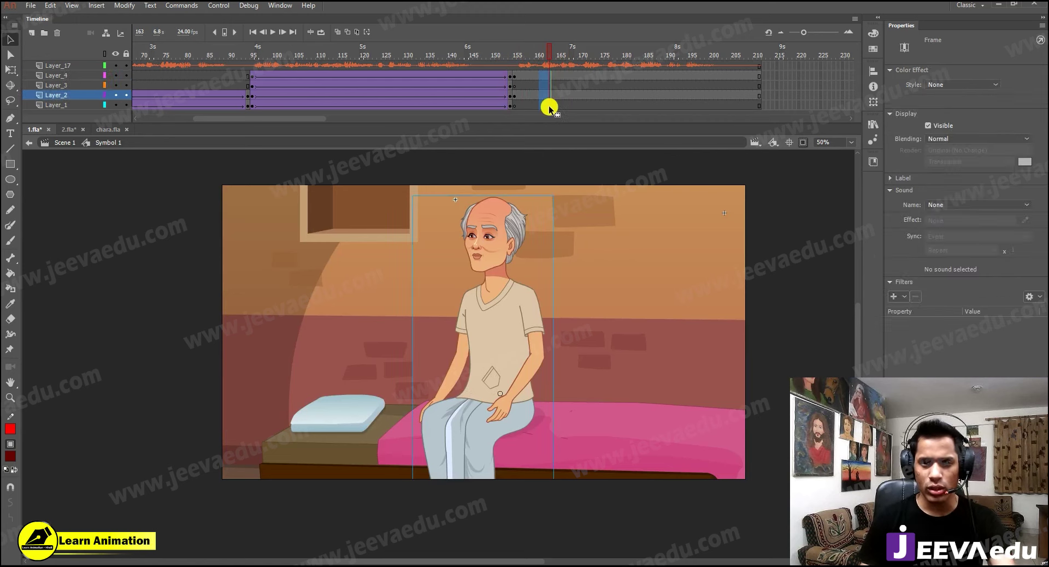
pyautogui.hotkey('ctrl', 'alt', 's')
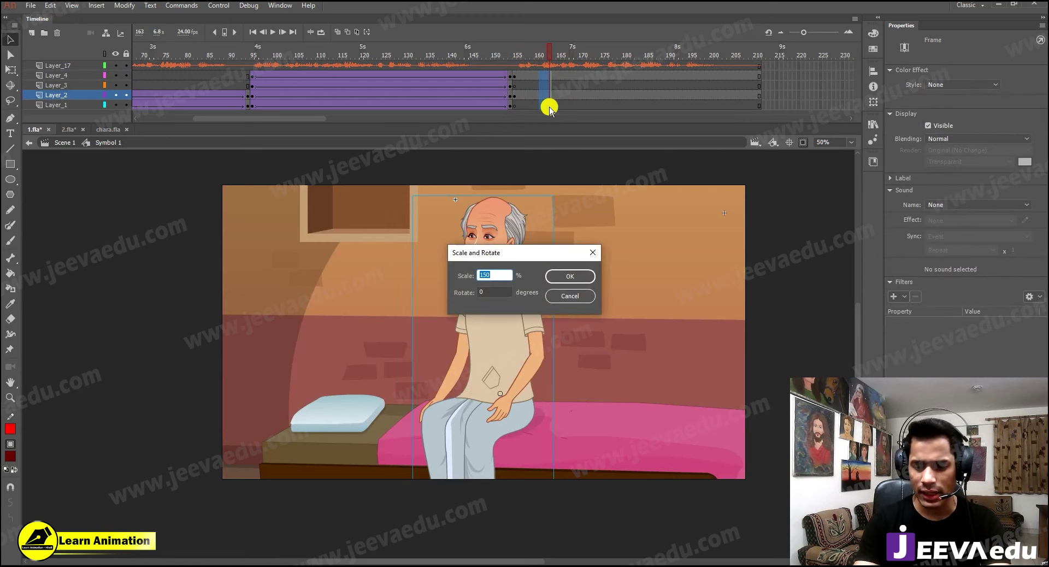
pyautogui.press('Return')
pyautogui.hotkey('ctrl', 'alt', 's')
pyautogui.write('110')
pyautogui.press('Return')
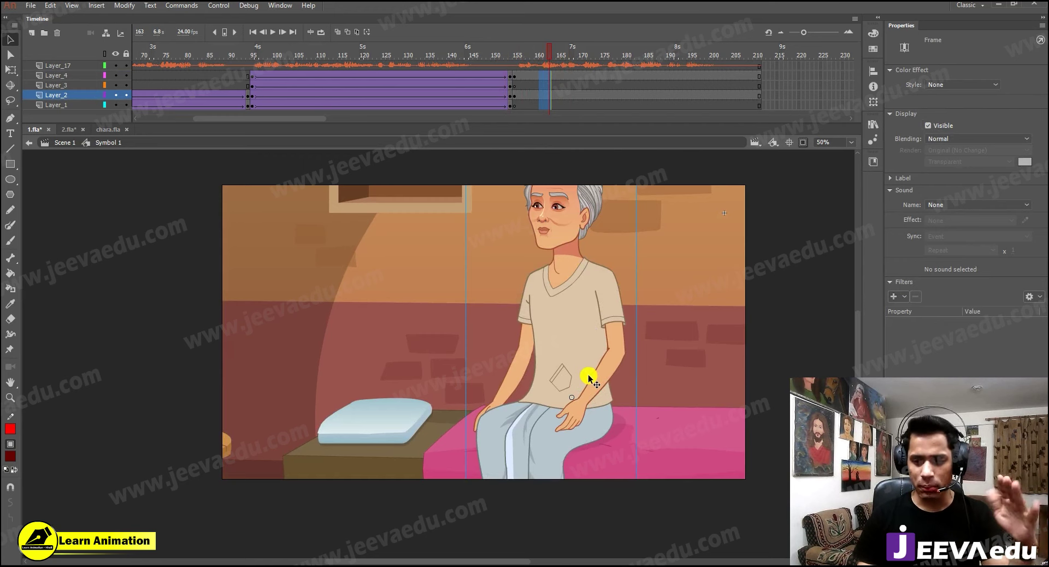
pyautogui.moveTo(568, 310); pyautogui.dragTo(519, 357)
# Step: Repeat the 110% scaling up to a combined width of 12262 and frame the old man's head and shoulders
pyautogui.hotkey('ctrl', 'alt', 's')
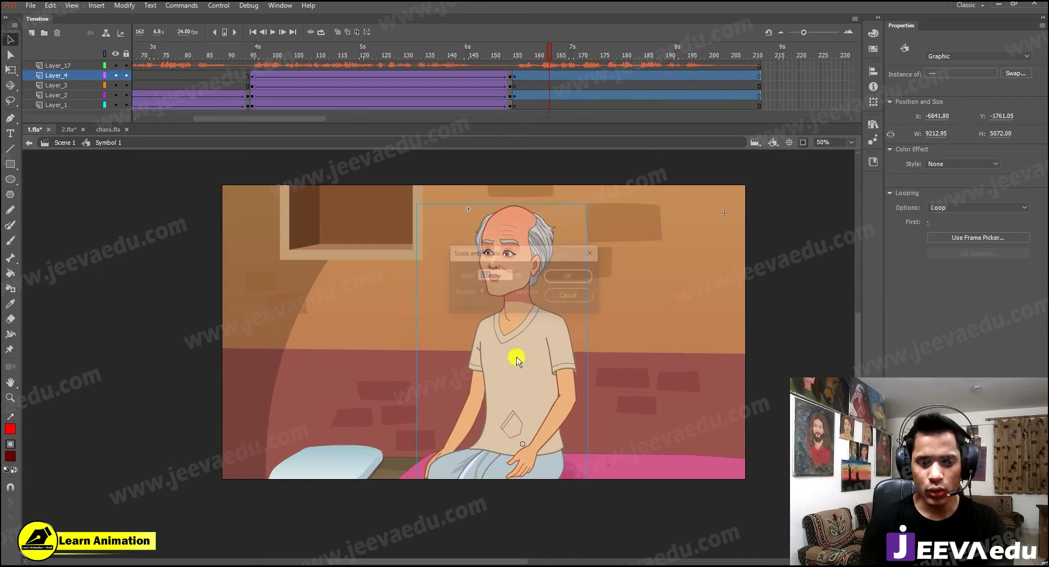
pyautogui.write('110')
pyautogui.press('Return')
pyautogui.hotkey('ctrl', 'alt', 's')
pyautogui.write('110')
pyautogui.press('Return')
pyautogui.moveTo(566, 296); pyautogui.dragTo(440, 328)
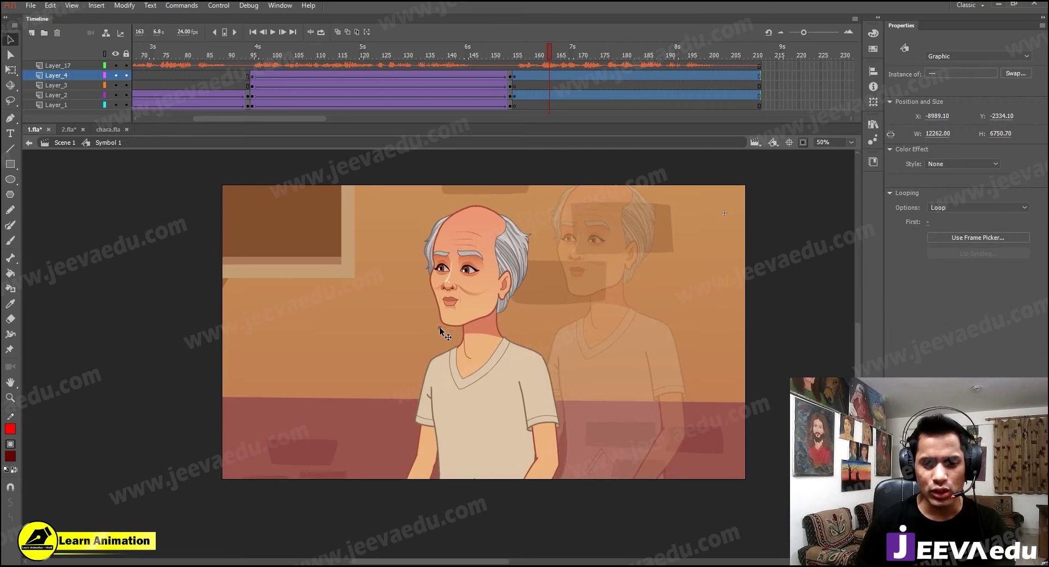
# Step: Lower the room background behind the old man, bringing more of the window and wall bricks into view
pyautogui.click(546, 87)
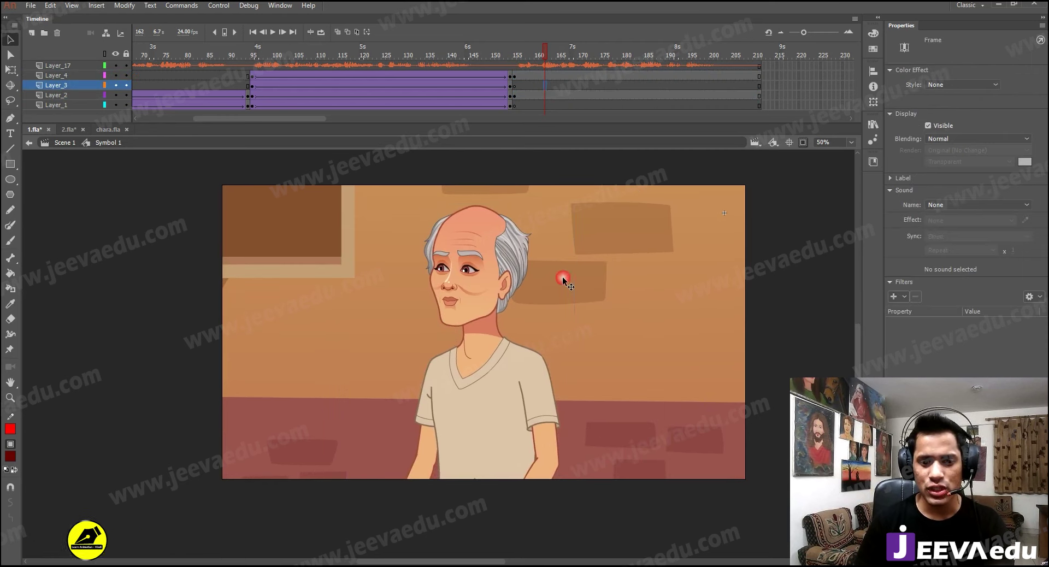
pyautogui.moveTo(565, 278); pyautogui.dragTo(563, 285)
pyautogui.moveTo(600, 326); pyautogui.dragTo(604, 376)
# Step: Set the old man's looping to start at frame 1 and play his close-up from about frame 156
pyautogui.click(531, 108)
pyautogui.click(495, 295)
pyautogui.click(944, 223)
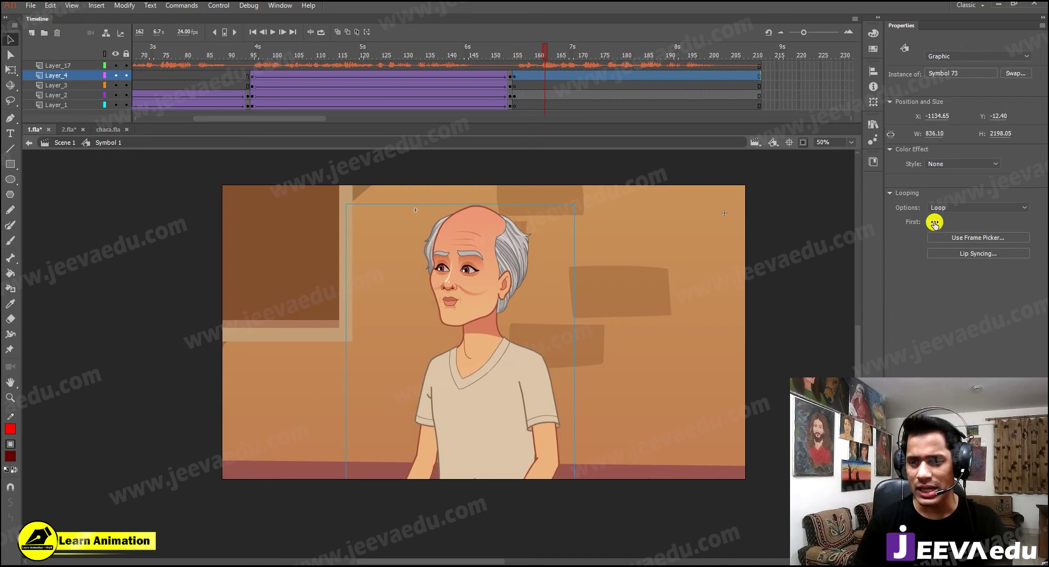
pyautogui.write('1')
pyautogui.press('Return')
pyautogui.click(518, 55)
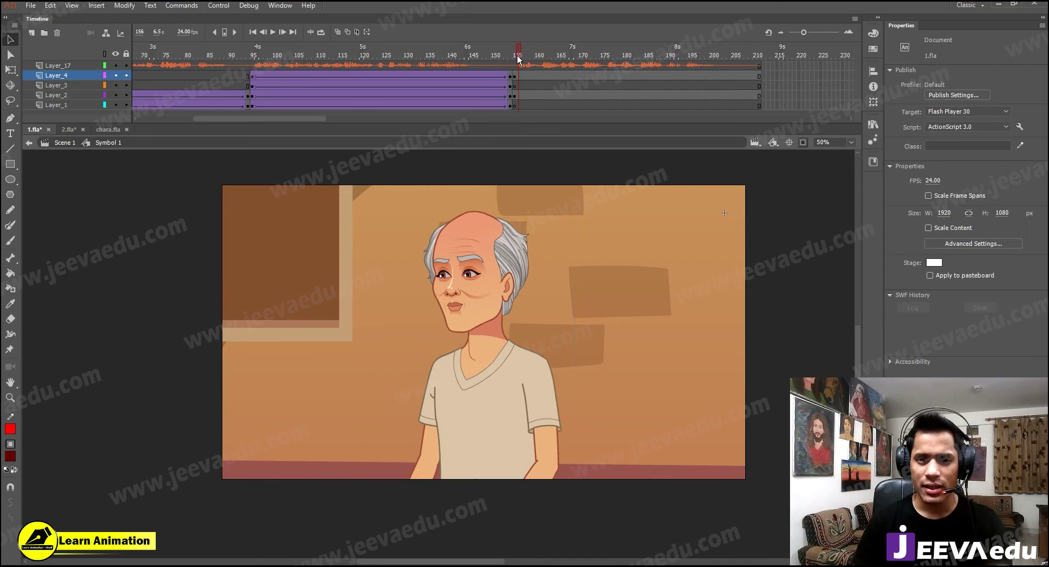
pyautogui.moveTo(517, 55); pyautogui.dragTo(593, 68)
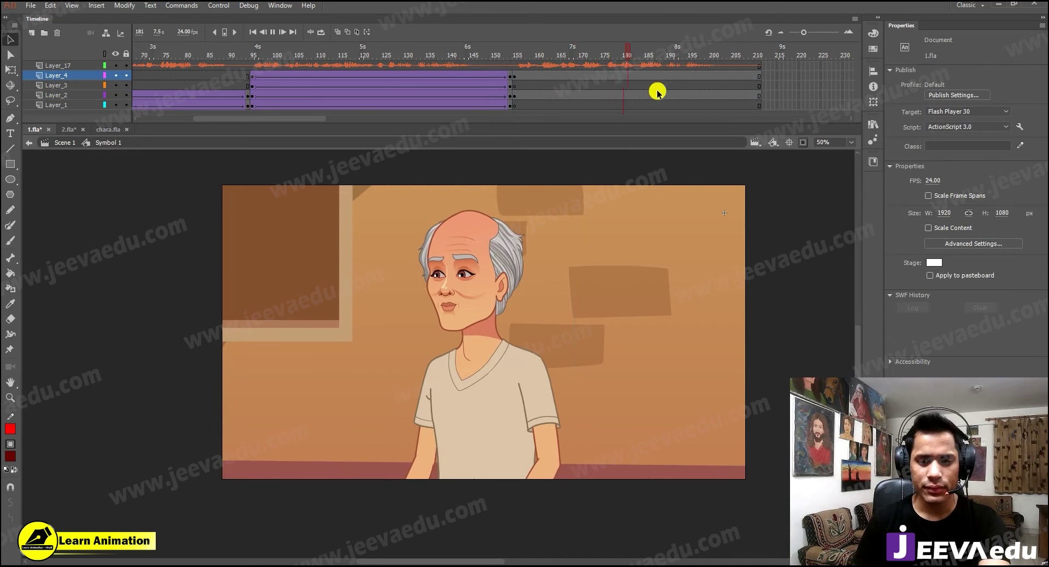
# Step: Check the layers of the close-up at frame 155 and remove the small seated man from Layer_3
pyautogui.press('Return')
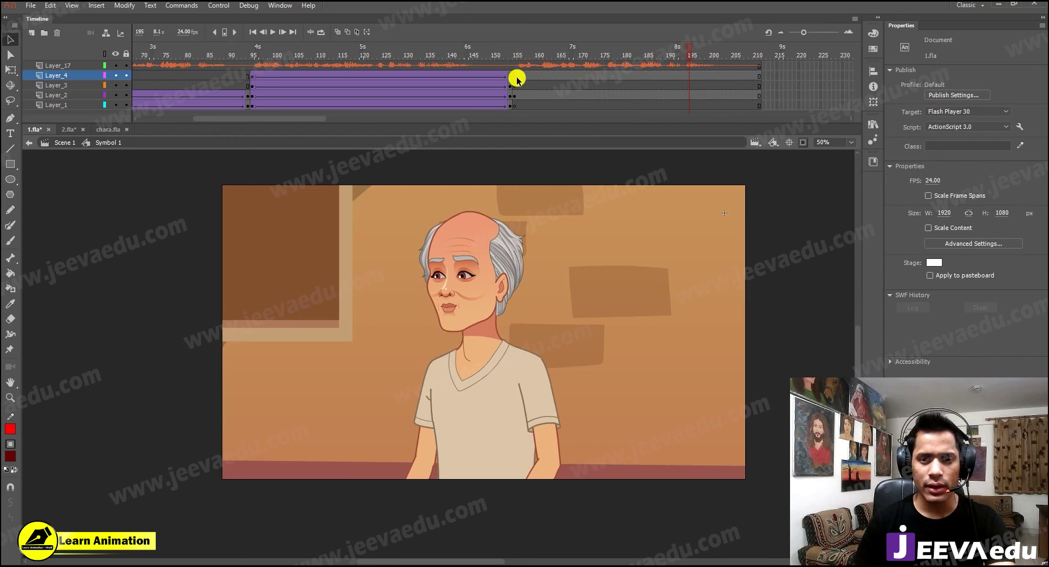
pyautogui.click(513, 75)
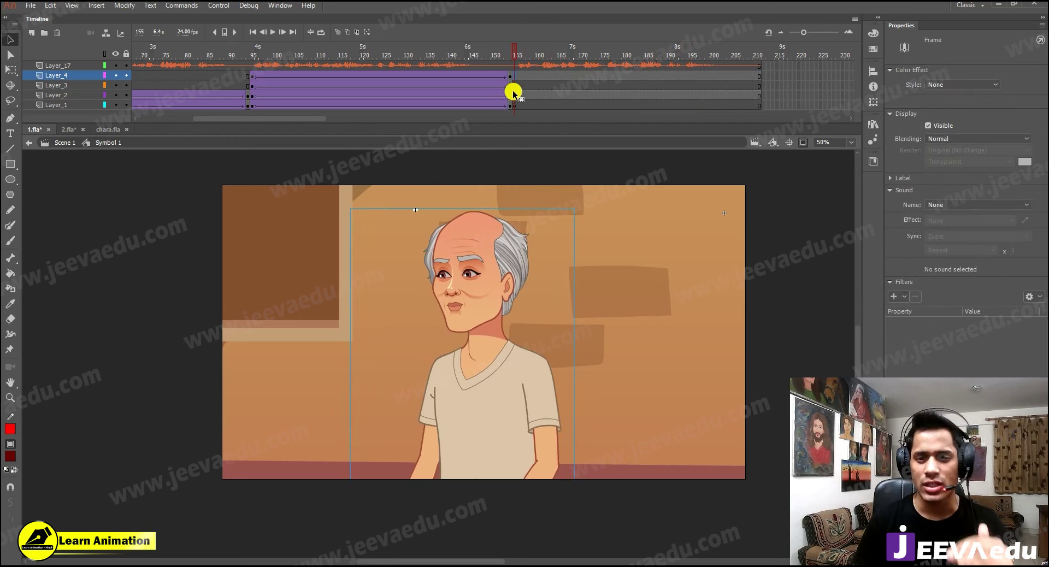
pyautogui.click(515, 87)
pyautogui.click(516, 78)
pyautogui.click(516, 87)
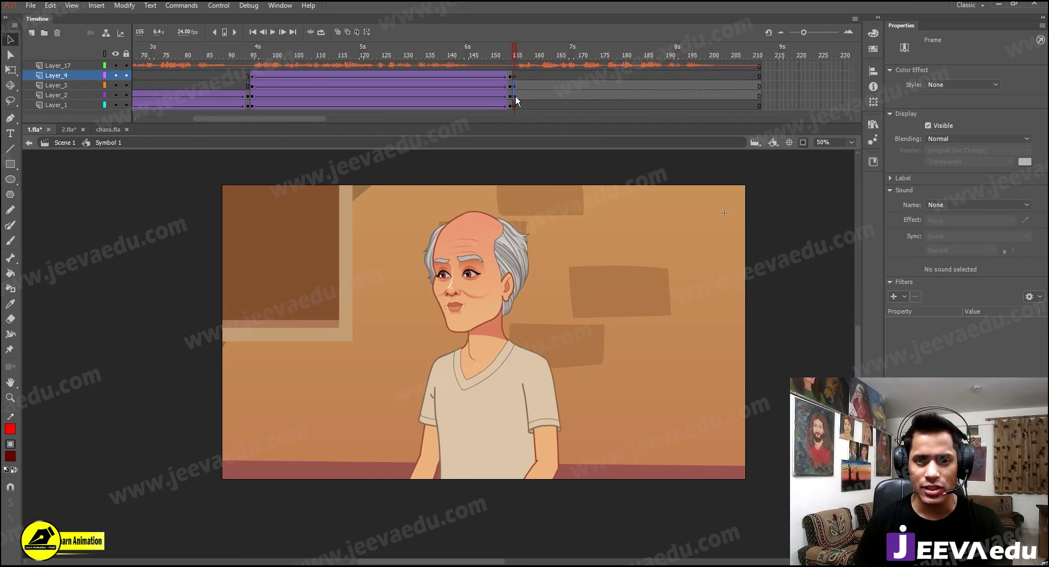
pyautogui.click(516, 97)
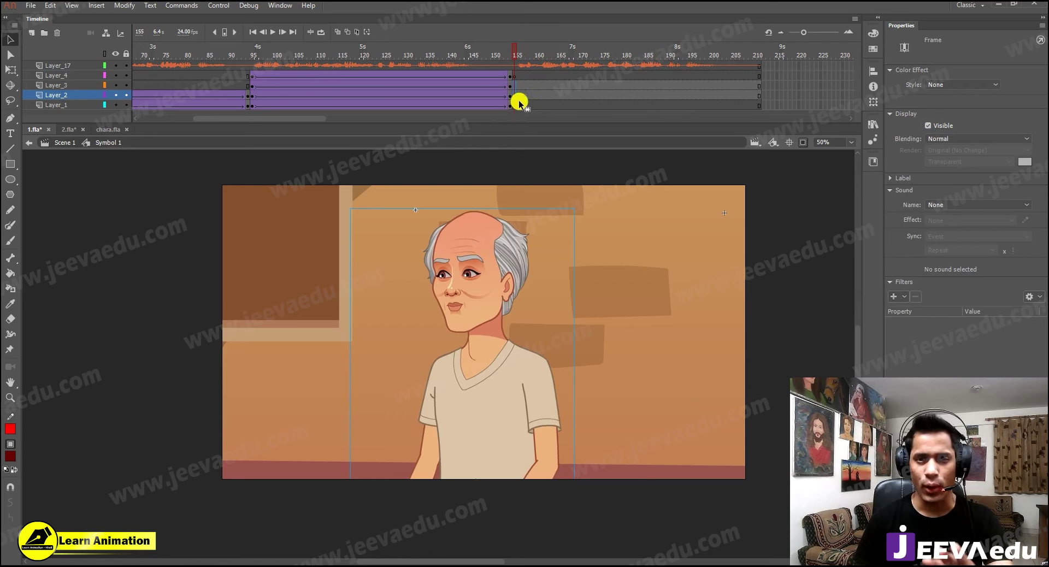
pyautogui.click(518, 104)
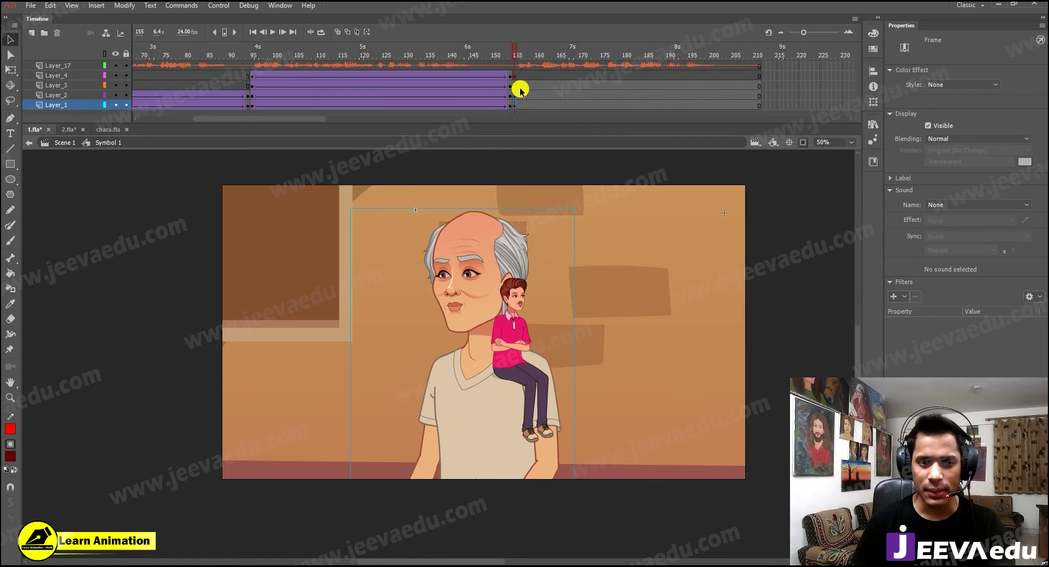
pyautogui.click(516, 85)
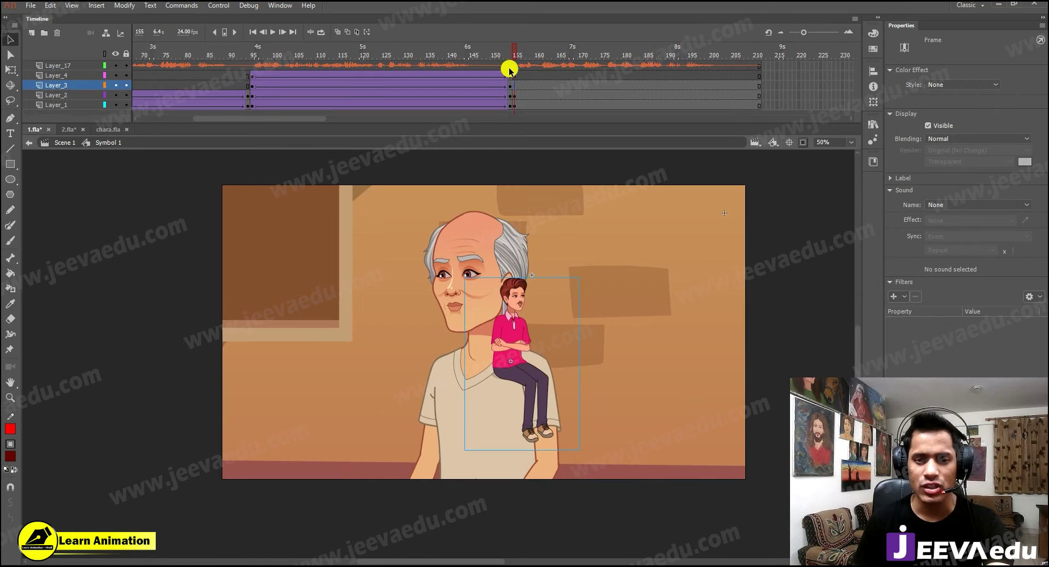
pyautogui.press('Delete')
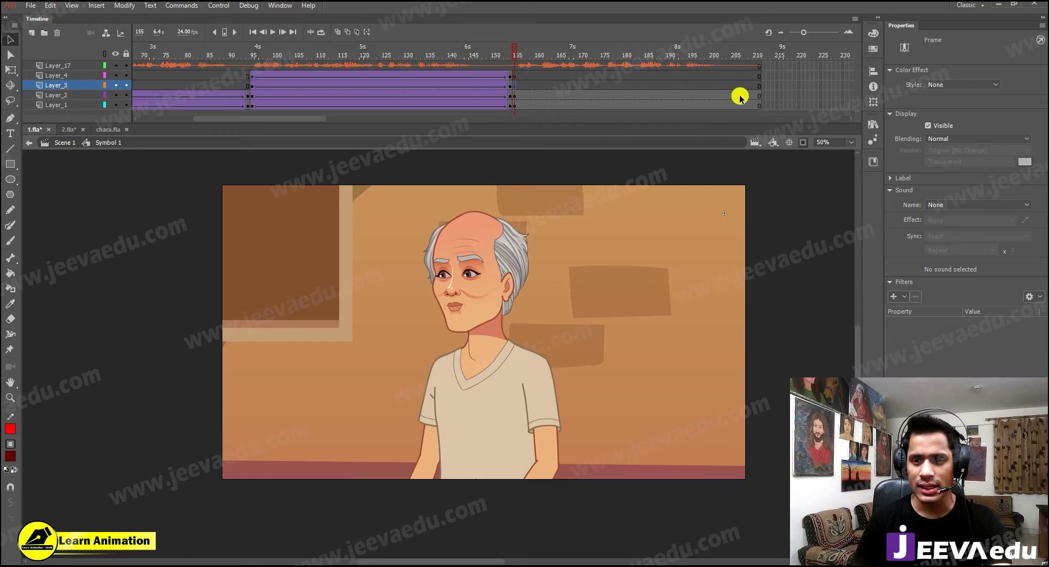
# Step: Keyframe Layer_1 and Layer_2 at frame 211 and create classic tweens on both layers across the old man's close-up
pyautogui.click(759, 104)
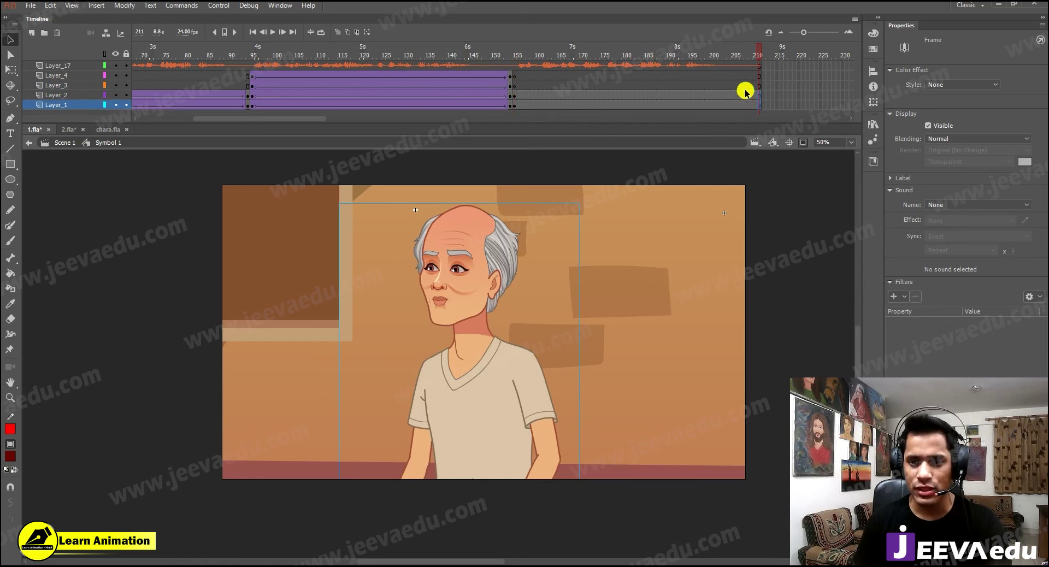
pyautogui.moveTo(726, 107); pyautogui.dragTo(747, 95)
pyautogui.rightClick(733, 99)
pyautogui.click(759, 135)
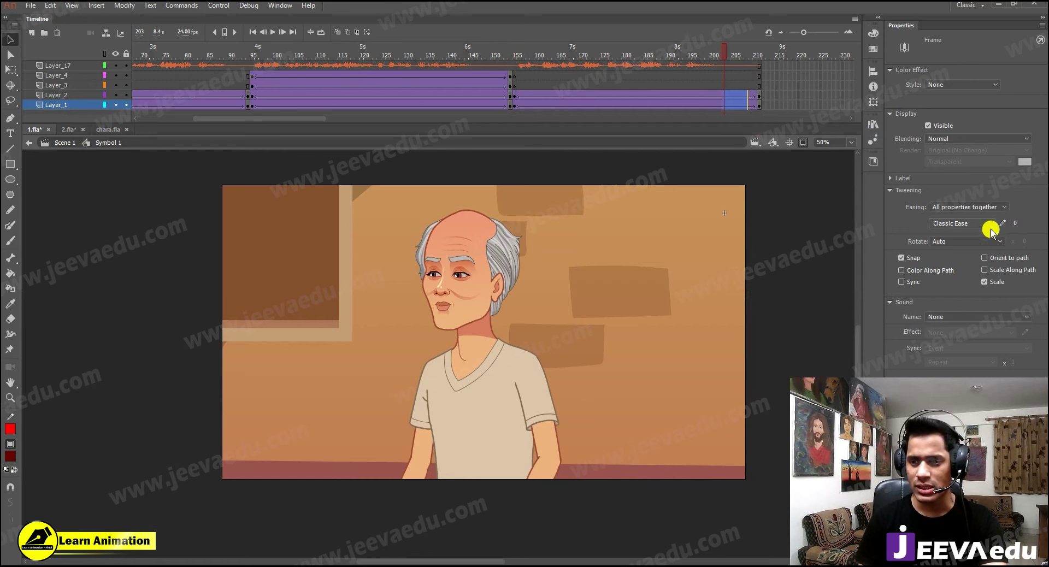
# Step: Scale the old man and room to 103% at frame 211 and shift them left to recentre the shot
pyautogui.click(759, 105)
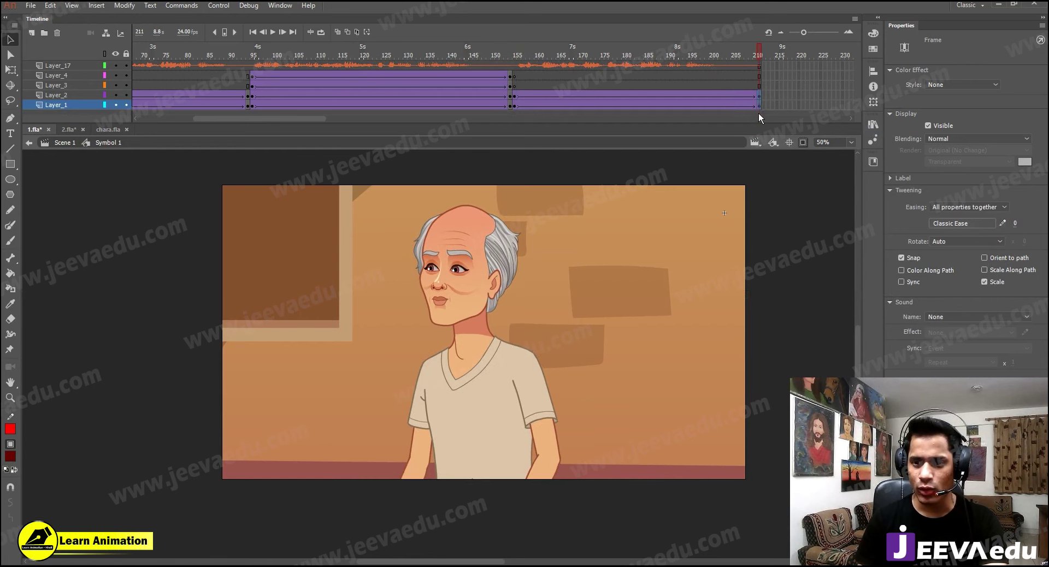
pyautogui.hotkey('ctrl', 'alt', 's')
pyautogui.write('103')
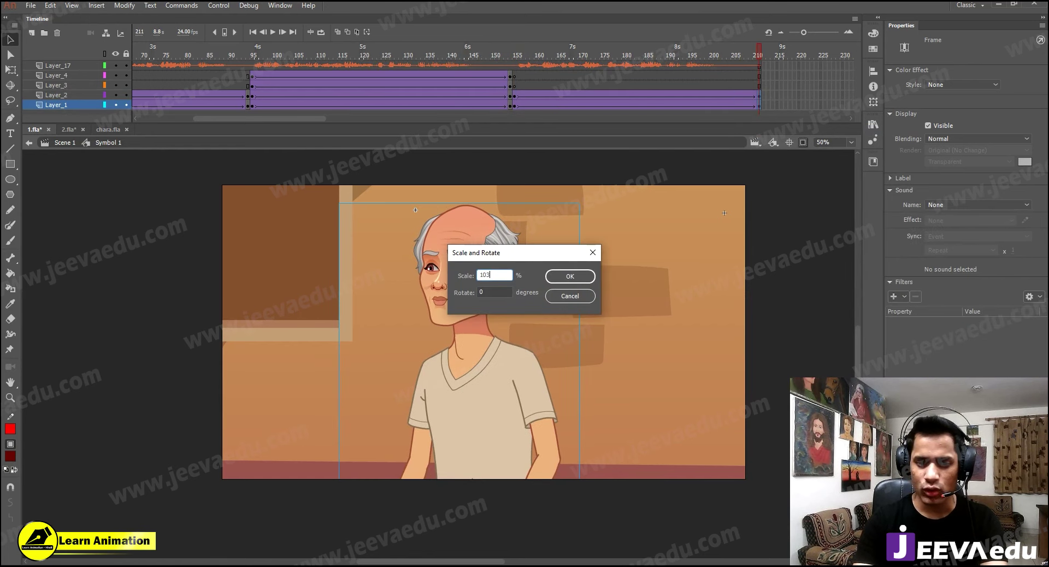
pyautogui.press('Return')
pyautogui.hotkey('shift', 'Left')
pyautogui.hotkey('shift', 'Left')
pyautogui.hotkey('shift', 'Left')
pyautogui.hotkey('shift', 'Left')
pyautogui.hotkey('shift', 'Left')
pyautogui.hotkey('shift', 'Left')
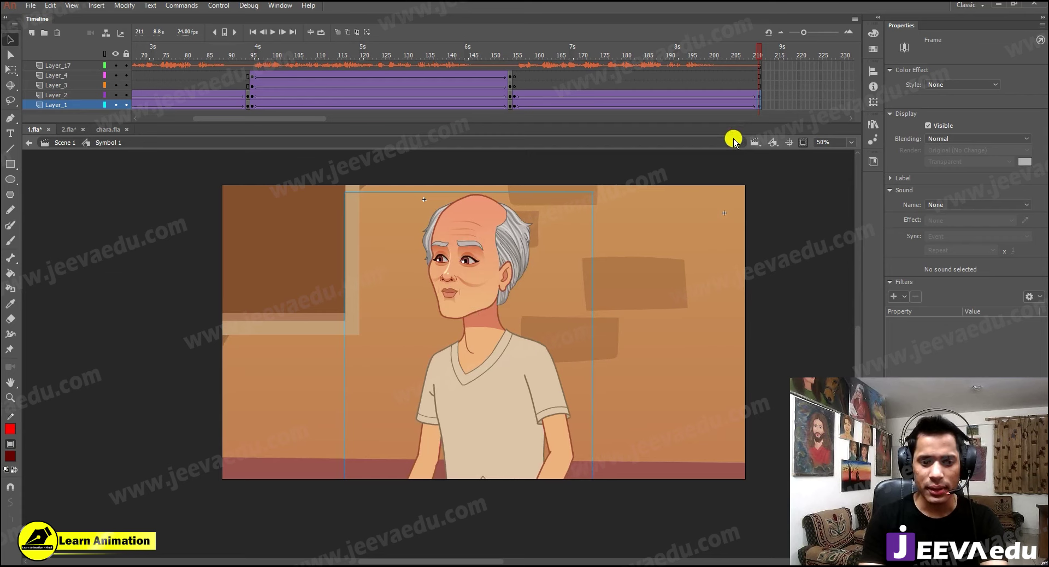
# Step: Scrub through the close-up tween and lower the old man and room slightly at frame 211
pyautogui.moveTo(749, 53); pyautogui.dragTo(757, 99)
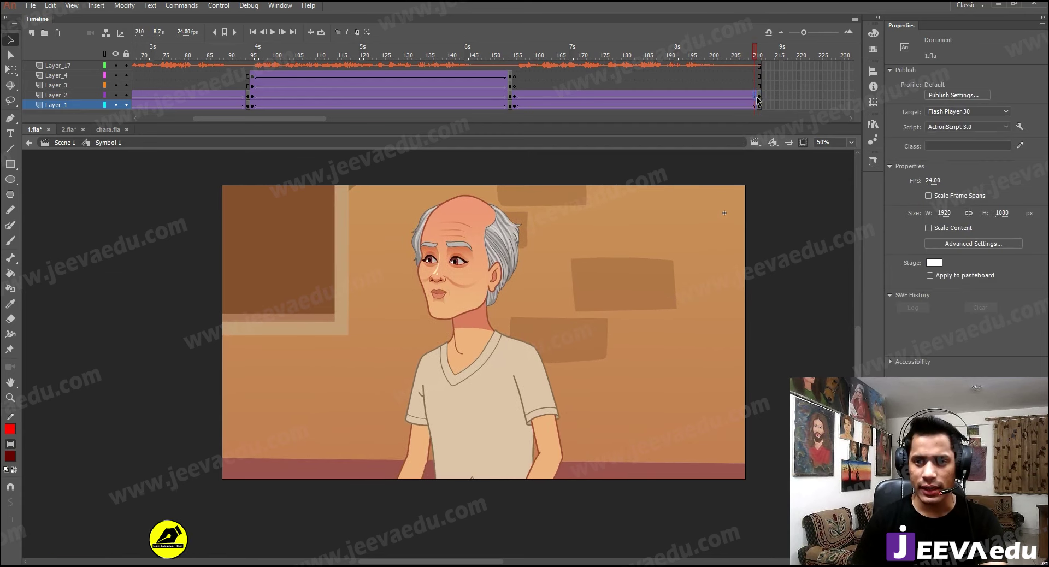
pyautogui.click(756, 101)
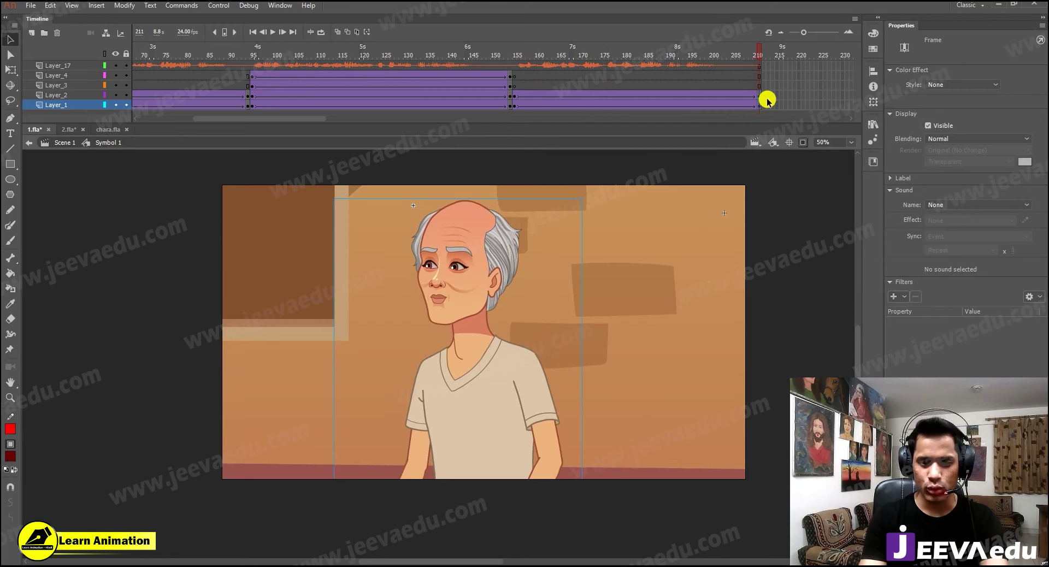
pyautogui.click(684, 55)
pyautogui.moveTo(548, 85); pyautogui.dragTo(627, 104)
pyautogui.moveTo(1, 116)
pyautogui.mouseDown()
pyautogui.moveTo(235, 95)
pyautogui.moveTo(1, 107)
pyautogui.mouseUp()
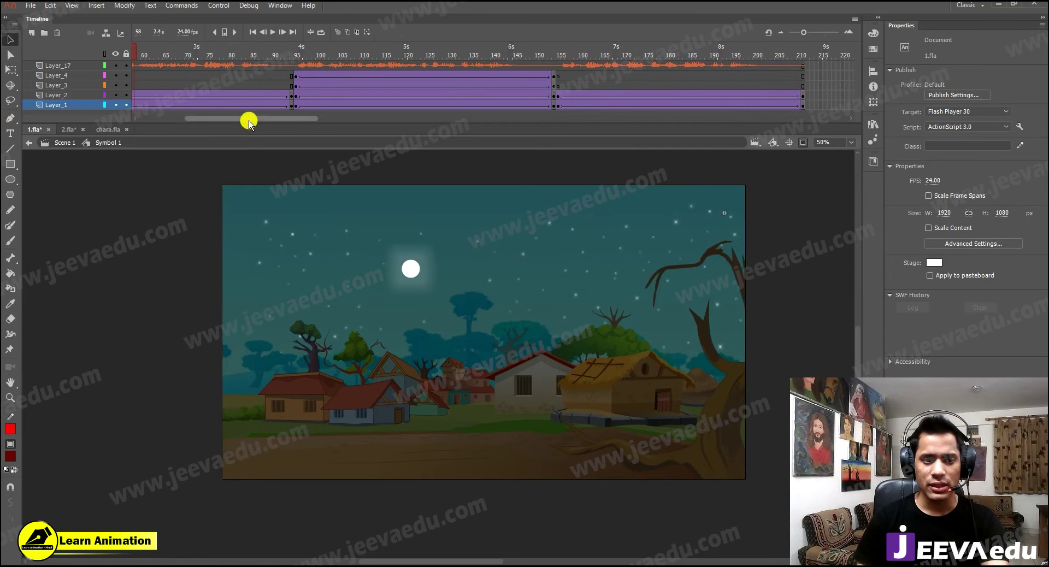
# Step: Copy the audio layer Layer_17 from inside Symbol 1 and return to Scene 1
pyautogui.moveTo(246, 117); pyautogui.dragTo(136, 116)
pyautogui.click(90, 67)
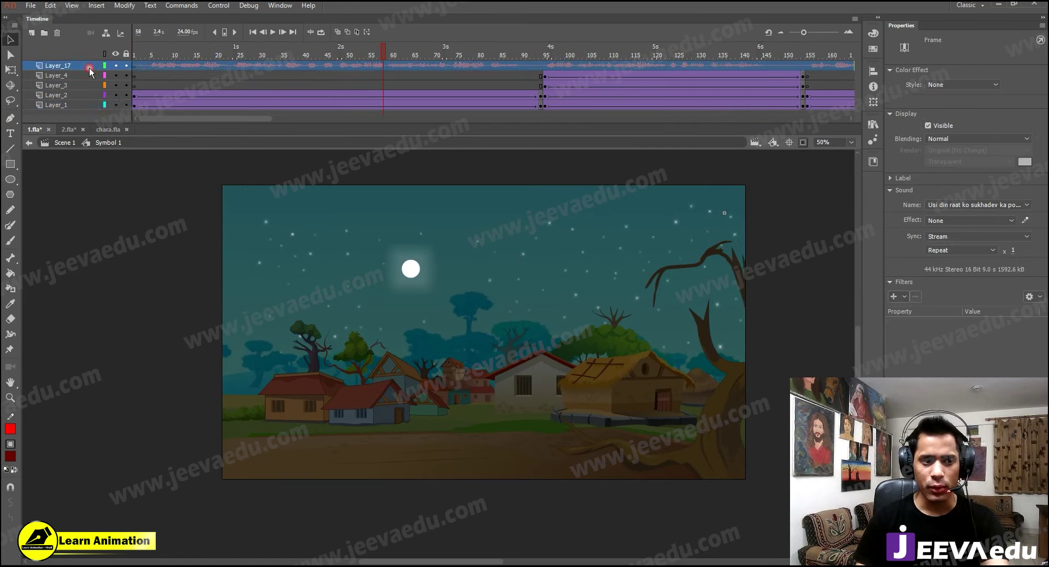
pyautogui.rightClick(90, 68)
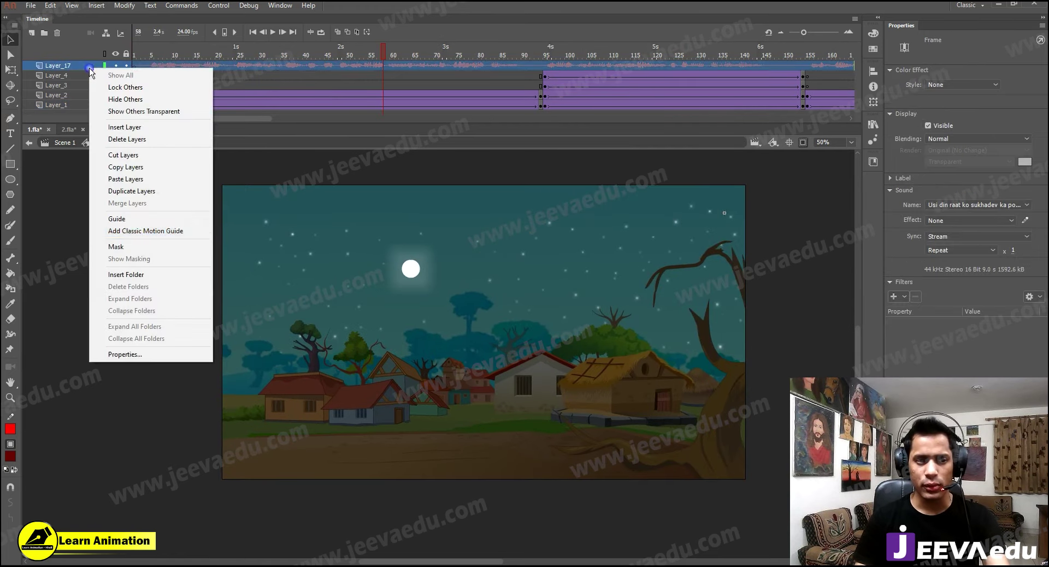
pyautogui.click(123, 178)
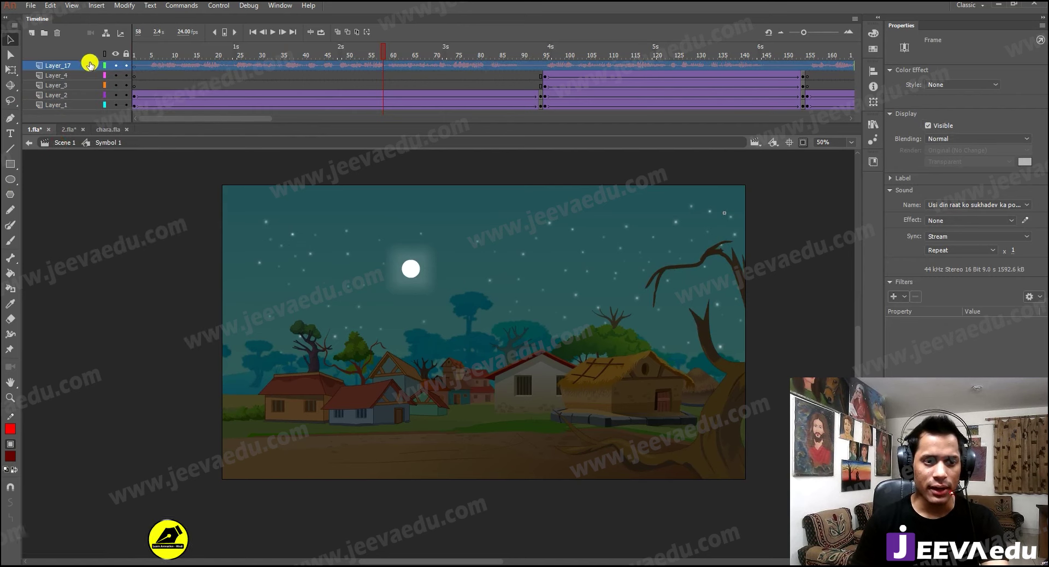
pyautogui.hotkey('ctrl', 'z')
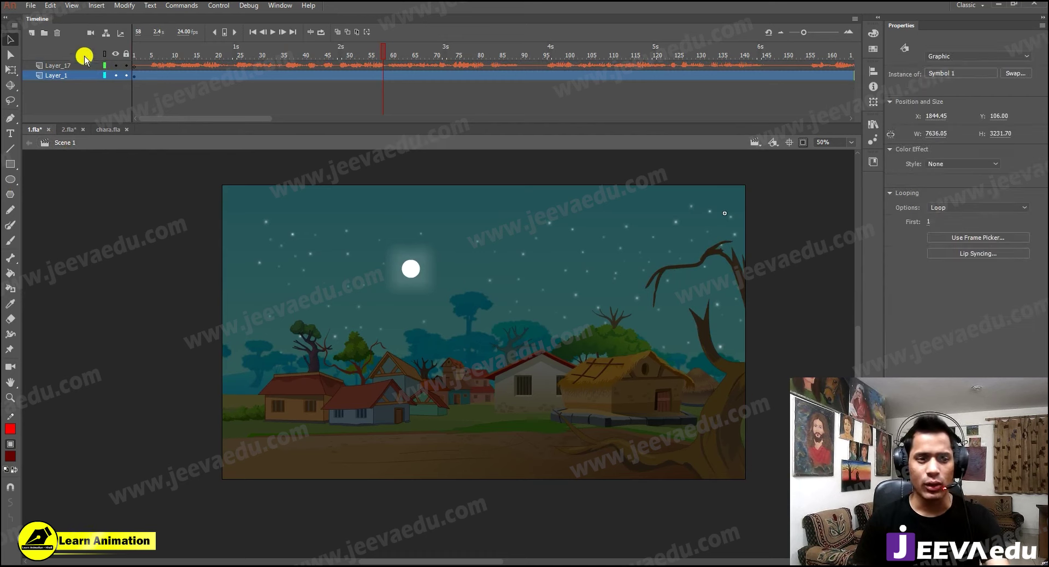
# Step: Delete the existing audio layer in Scene 1 and paste the copied Layer_17 above the symbol layer
pyautogui.click(81, 66)
pyautogui.click(57, 28)
pyautogui.click(57, 32)
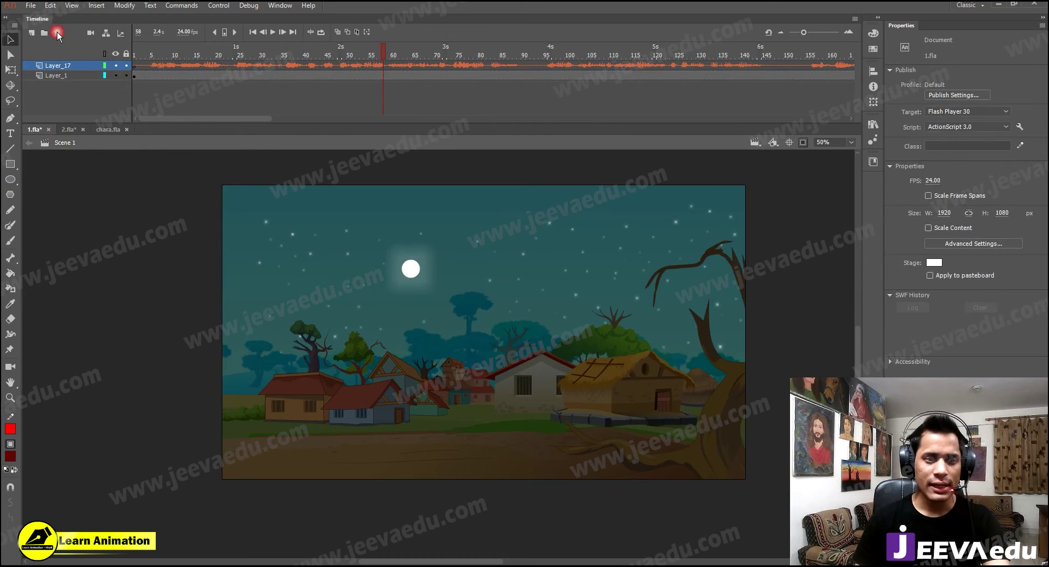
pyautogui.rightClick(82, 64)
pyautogui.click(124, 178)
pyautogui.moveTo(210, 119); pyautogui.dragTo(274, 117)
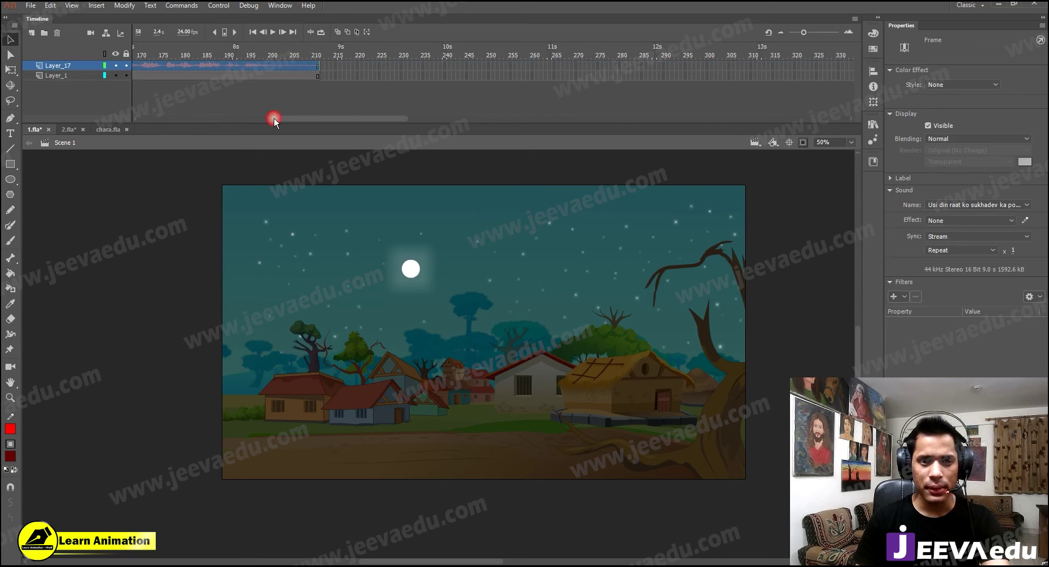
# Step: Play the whole animation with its narration in Scene 1 from frame 1 through to the end
pyautogui.moveTo(347, 117); pyautogui.dragTo(132, 116)
pyautogui.moveTo(159, 48); pyautogui.dragTo(9, 70)
pyautogui.press('space')
pyautogui.moveTo(546, 370); pyautogui.dragTo(547, 372)
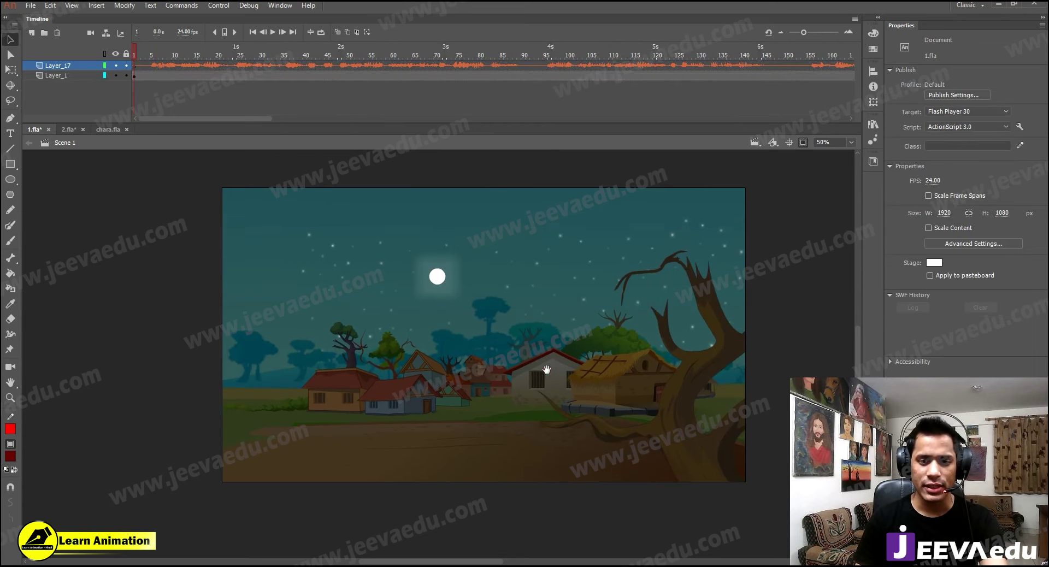
pyautogui.press('Return')
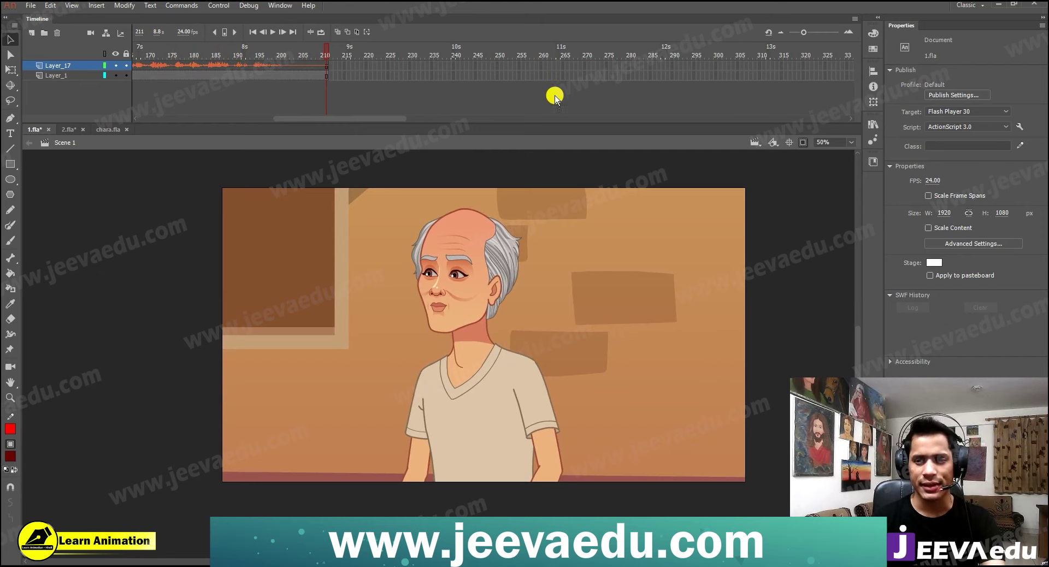
# Step: In the publish settings, set JPEG quality to 100 and the audio stream to MP3, 128 kbps, Best quality
pyautogui.click(950, 96)
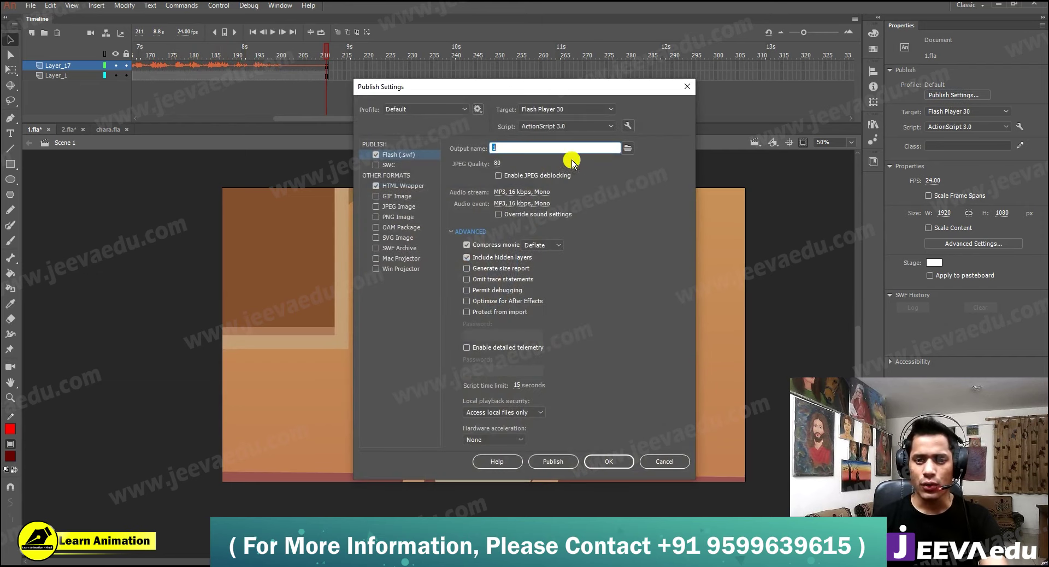
pyautogui.moveTo(497, 163); pyautogui.dragTo(535, 163)
pyautogui.click(506, 192)
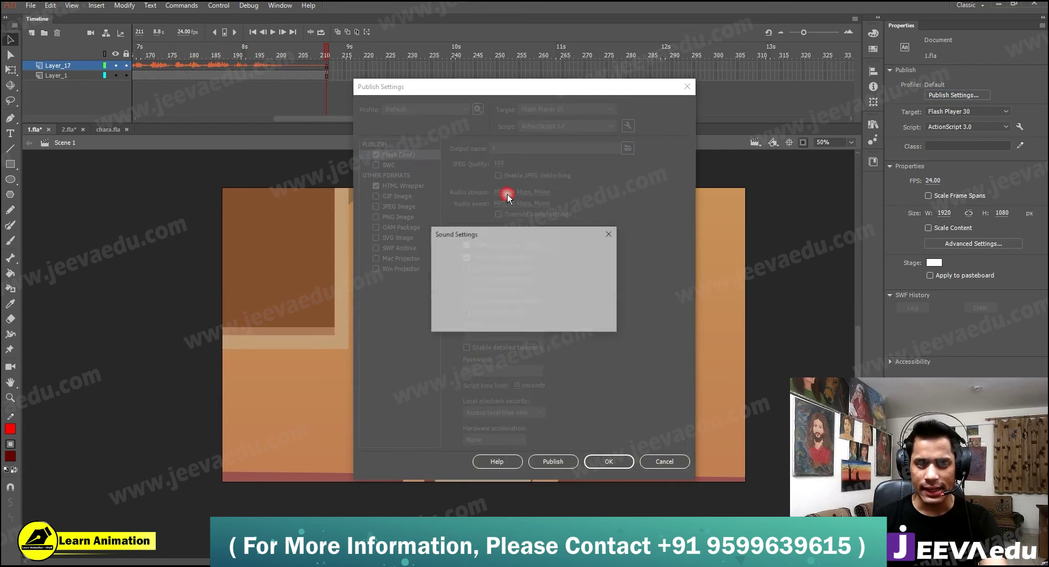
pyautogui.click(513, 299)
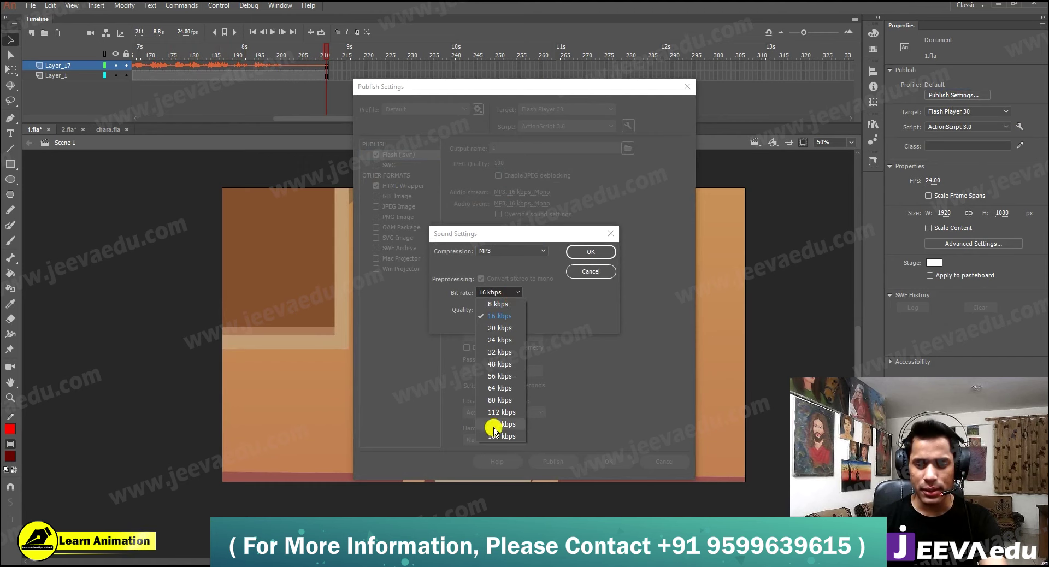
pyautogui.click(493, 427)
pyautogui.click(498, 308)
pyautogui.click(493, 345)
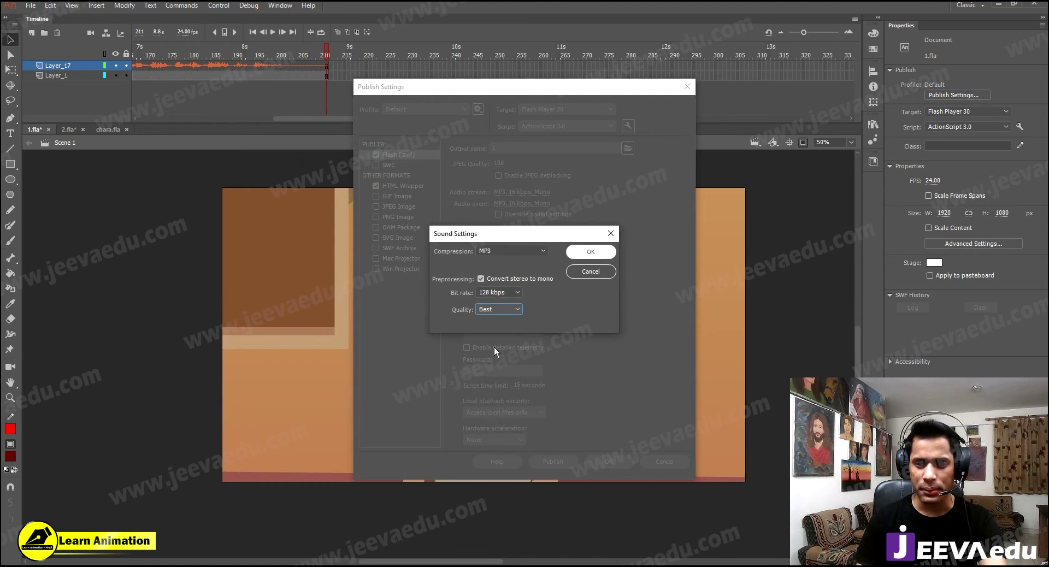
pyautogui.click(587, 252)
# Step: Set the audio event to Best quality at 128 kbps and accept the publish settings
pyautogui.click(522, 203)
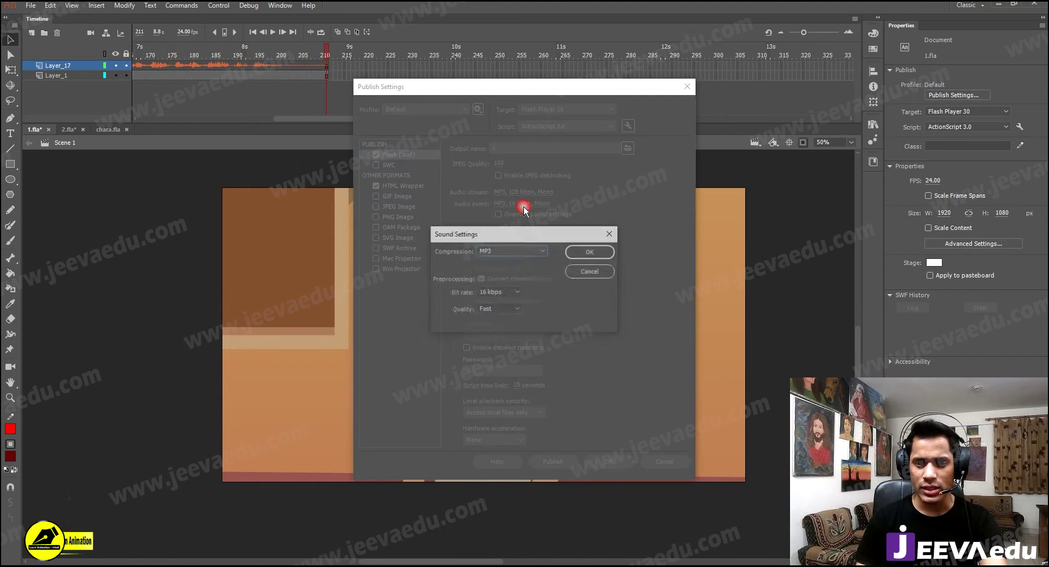
pyautogui.click(498, 309)
pyautogui.click(500, 344)
pyautogui.click(498, 292)
pyautogui.click(503, 424)
pyautogui.click(586, 246)
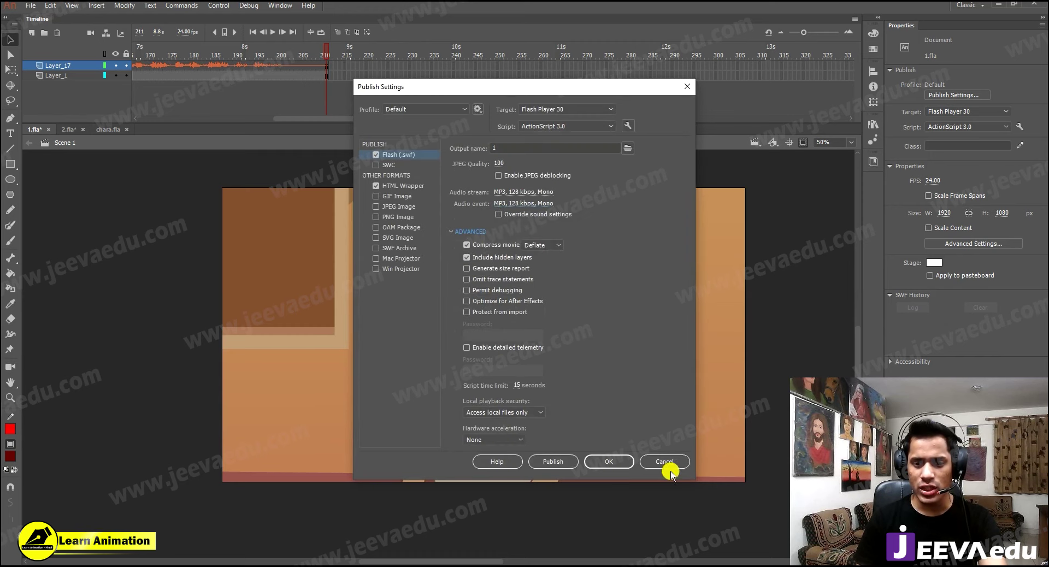
pyautogui.click(624, 456)
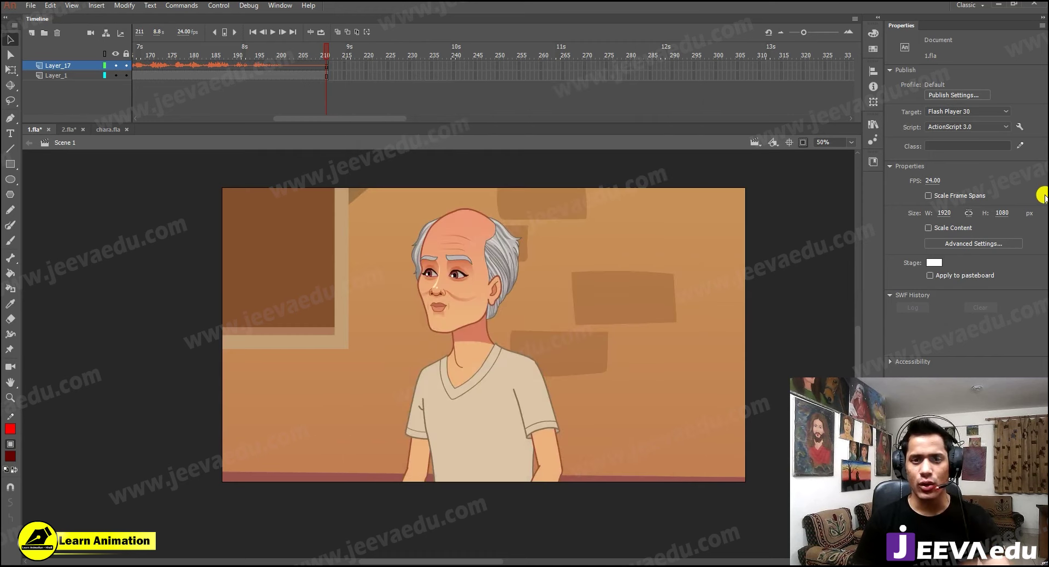
# Step: Export the animation to the Desktop as a QuickTime movie named animation, keeping the 1920 × 1080 render size, and dismiss the encoder notice
pyautogui.click(30, 7)
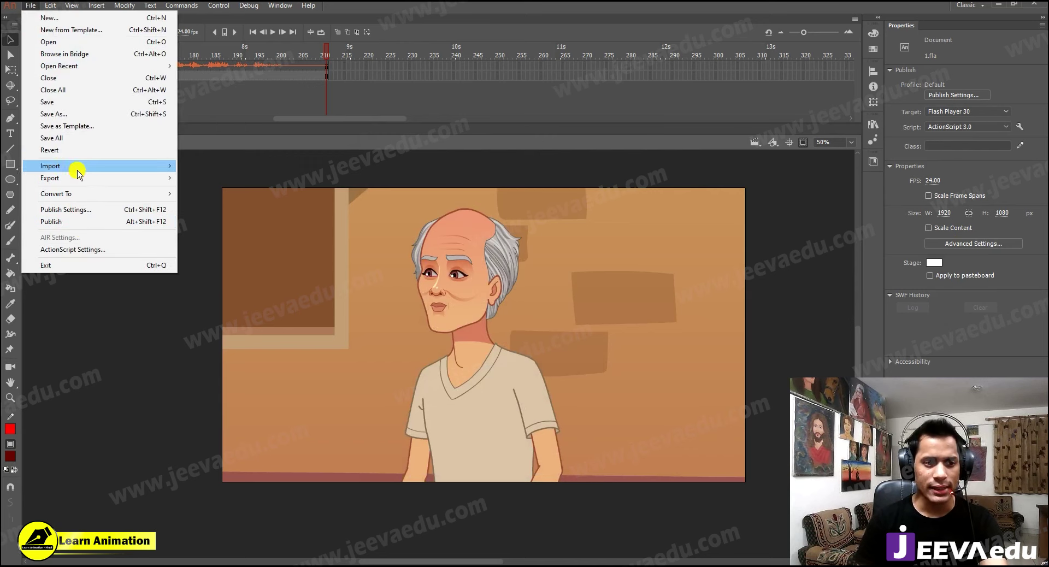
pyautogui.moveTo(82, 178)
pyautogui.click(268, 213)
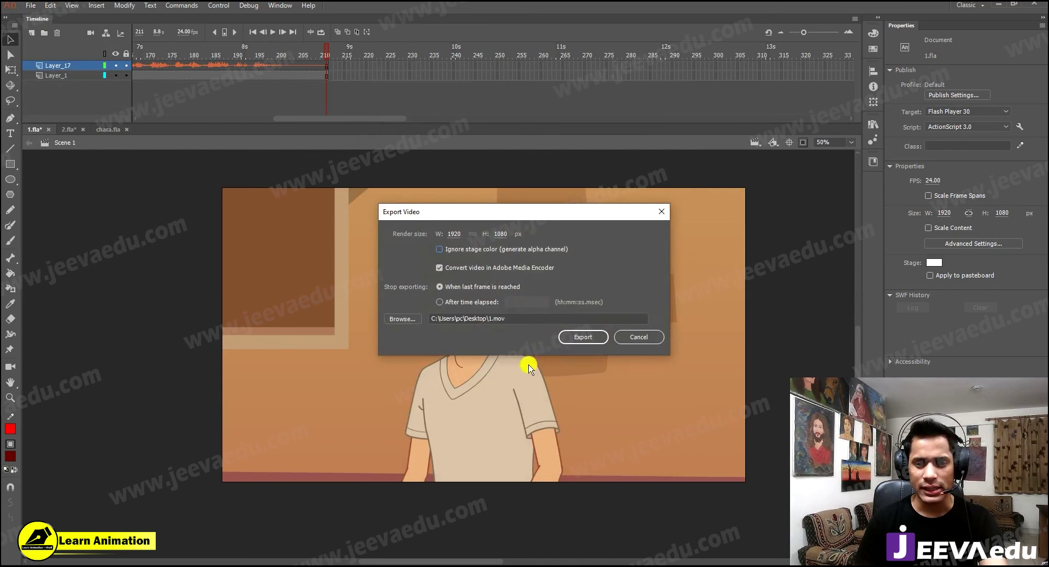
pyautogui.click(404, 319)
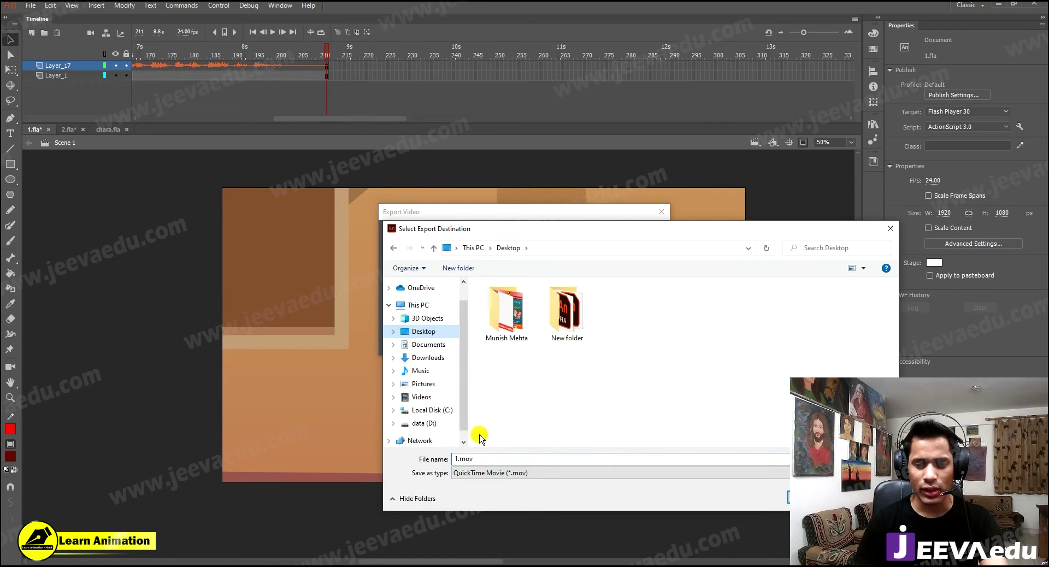
pyautogui.moveTo(590, 232); pyautogui.dragTo(316, 147)
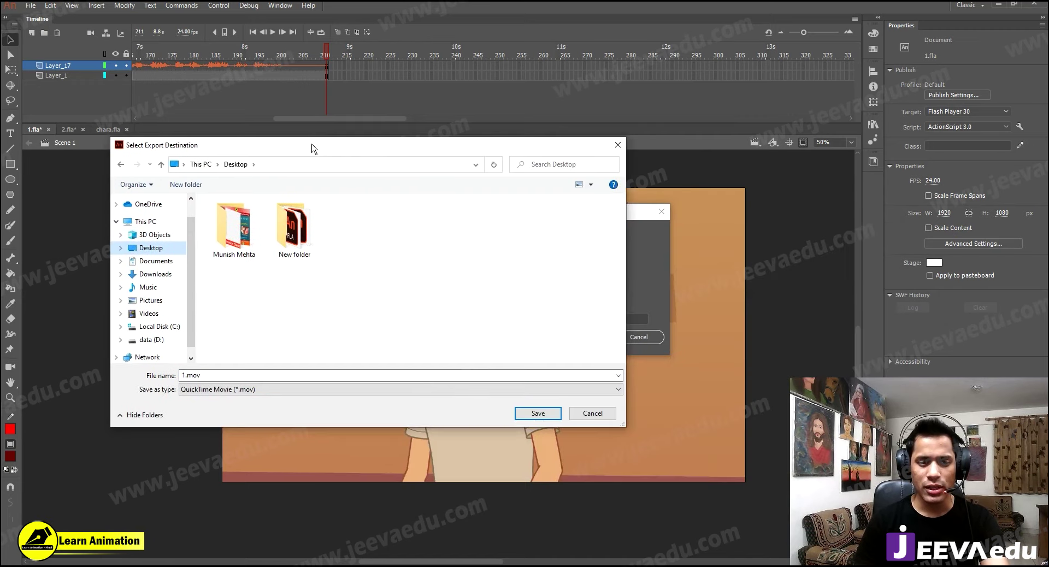
pyautogui.doubleClick(261, 375)
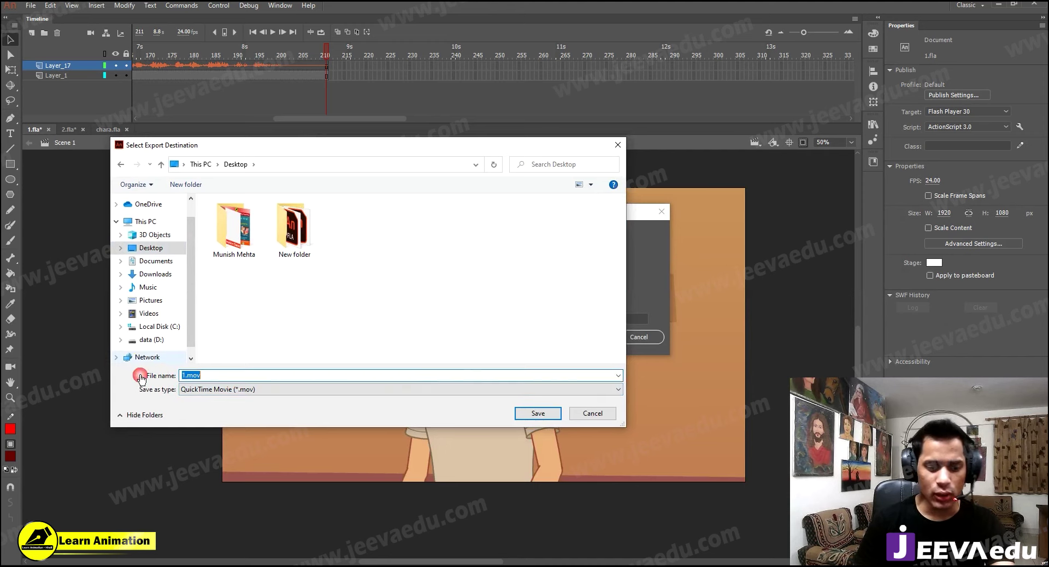
pyautogui.write('animation')
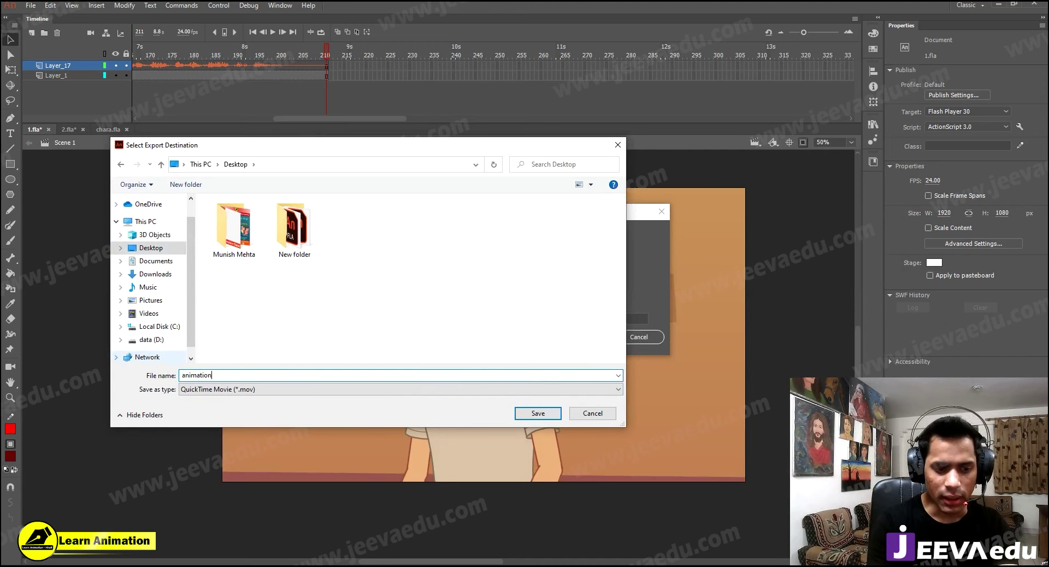
pyautogui.click(543, 420)
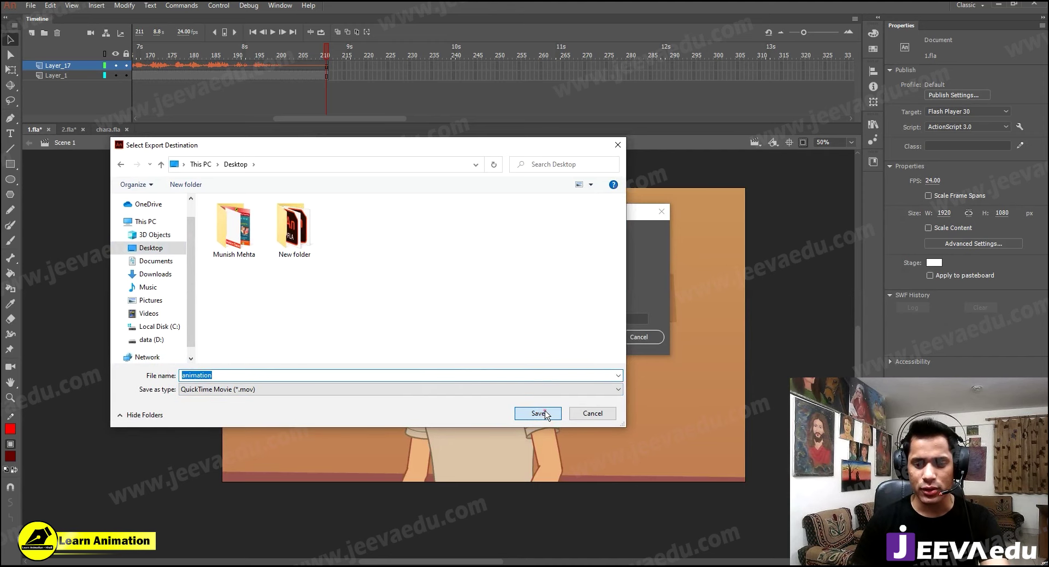
pyautogui.click(583, 337)
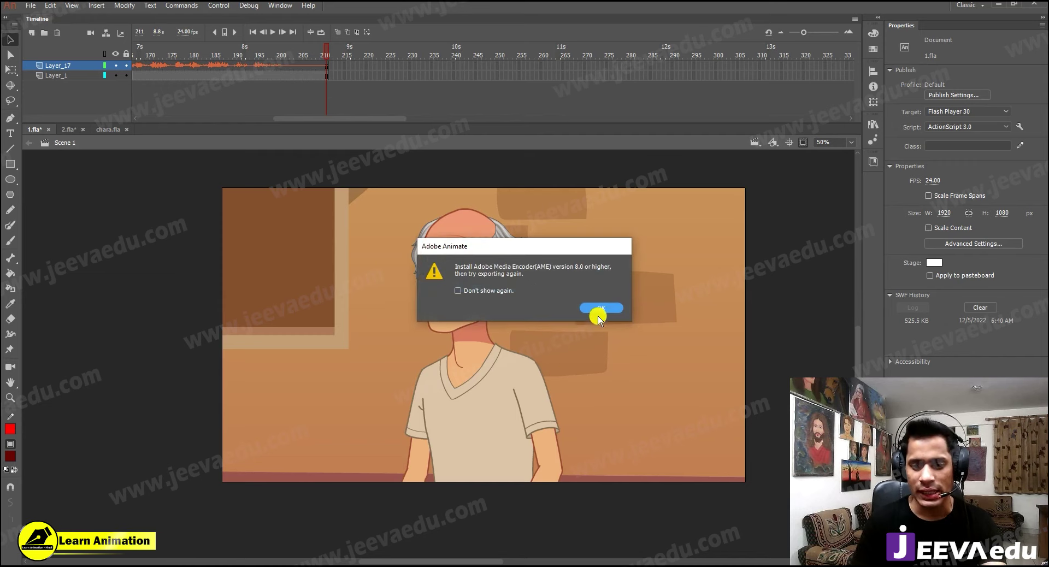
pyautogui.click(598, 309)
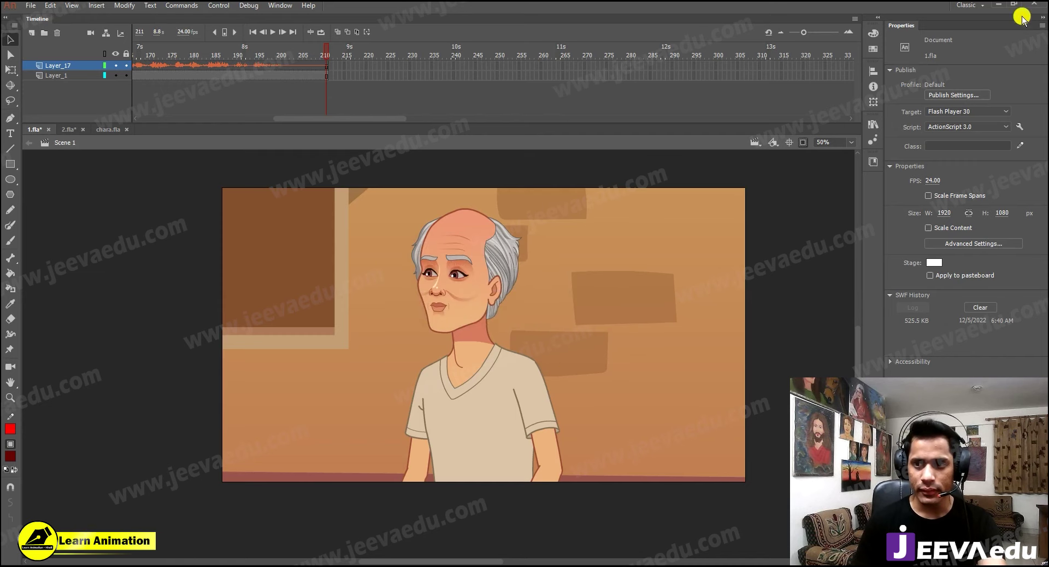
# Step: Switch to the desktop and play the exported animation video in VLC, pausing during the night-village shot and again in the room interior
pyautogui.click(1001, 5)
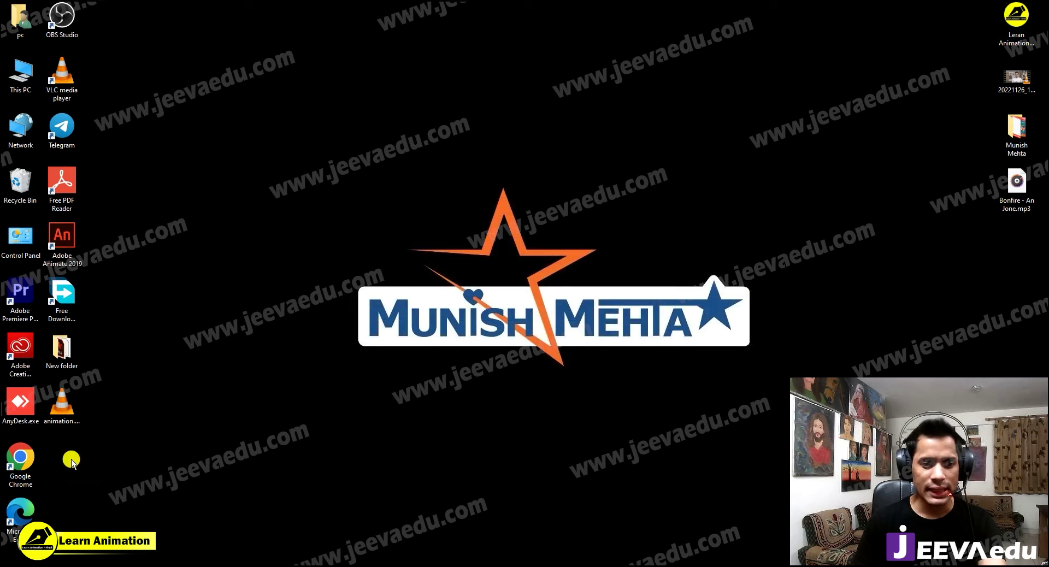
pyautogui.click(58, 415)
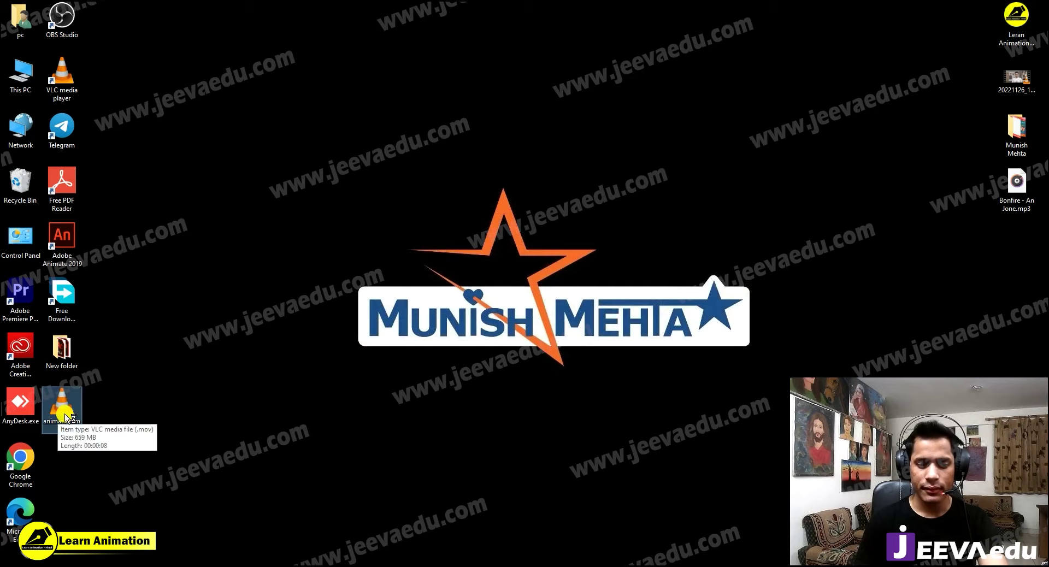
pyautogui.doubleClick(72, 419)
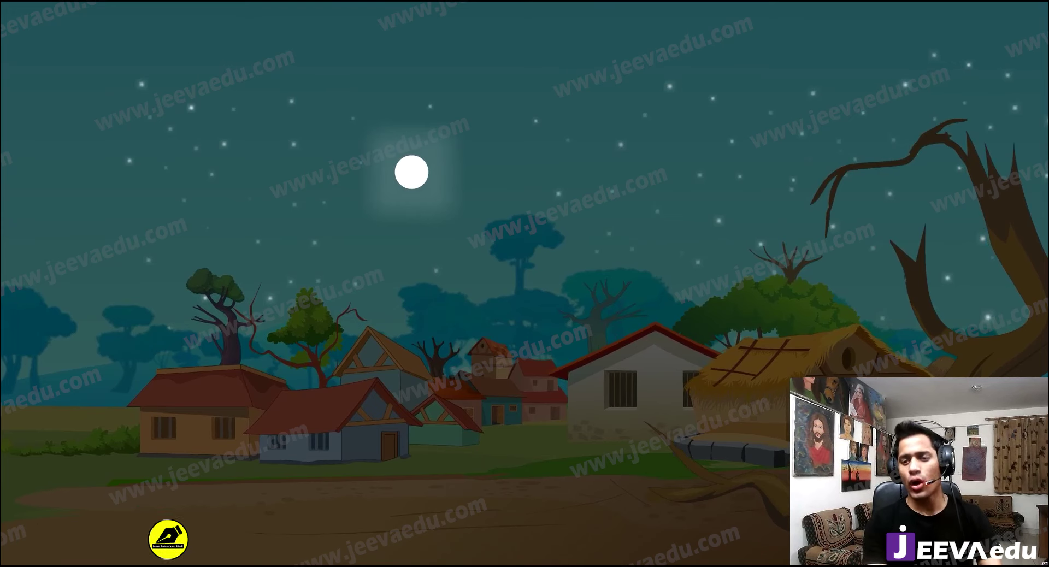
pyautogui.press('space')
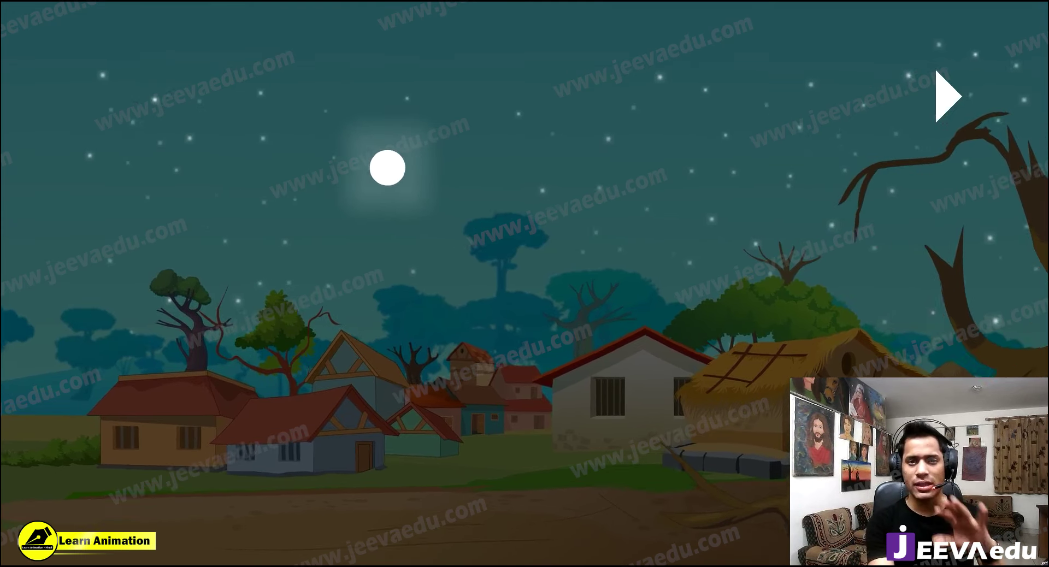
pyautogui.press('space')
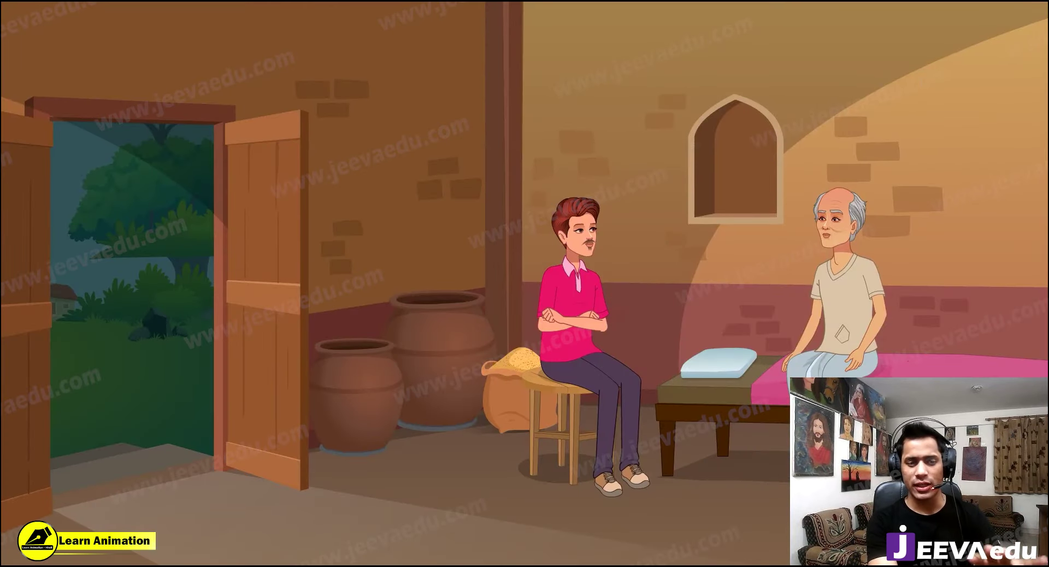
pyautogui.press('space')
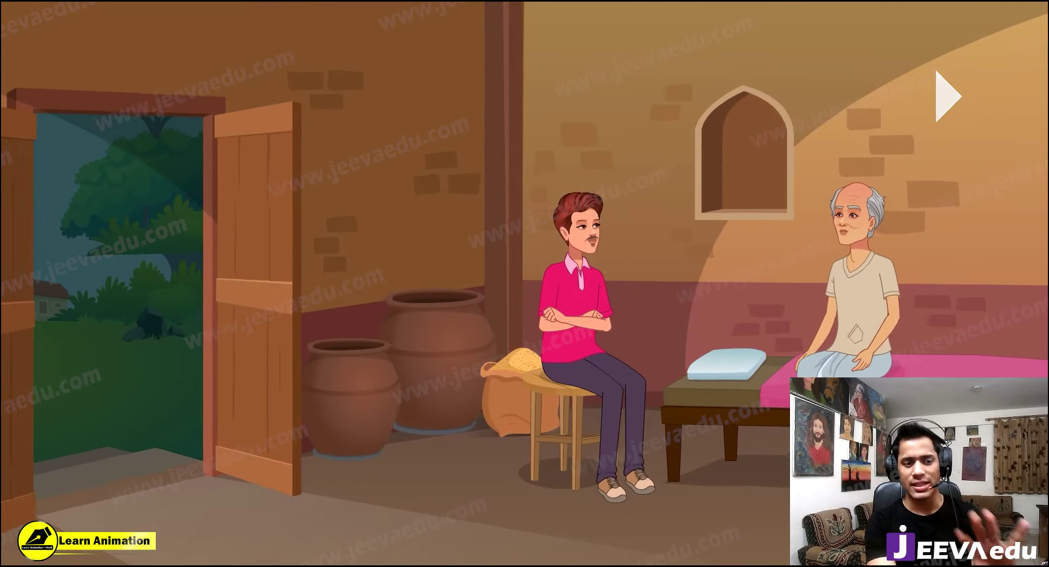